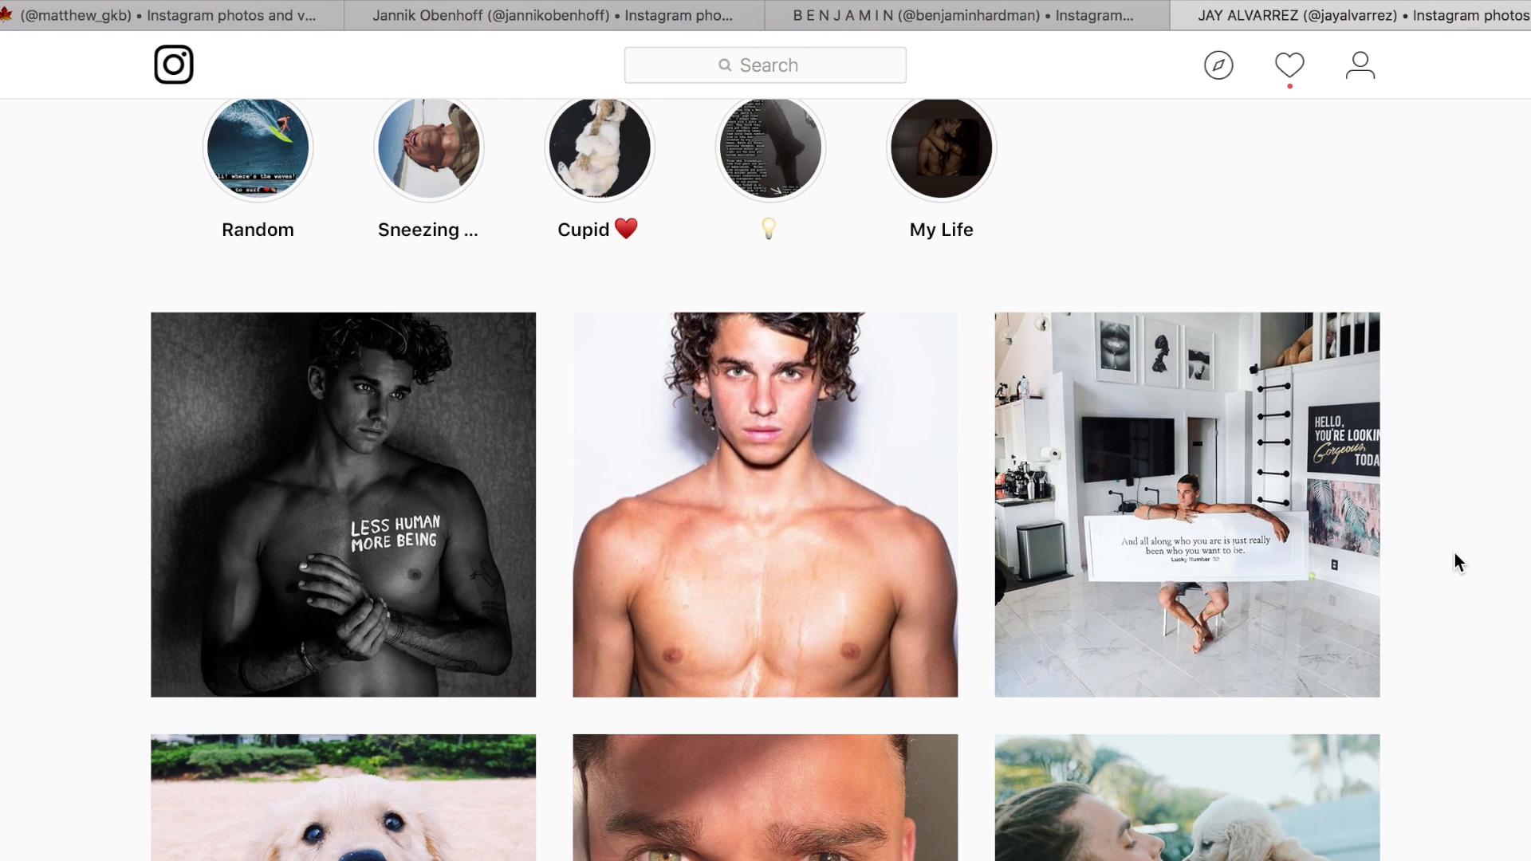
Look through the newest posts on the jayalvarrez profile, from the top photo rows back up to the profile header.
{"action": "scroll", "coordinate": [1456, 554], "scroll_direction": "down", "scroll_amount": 3}
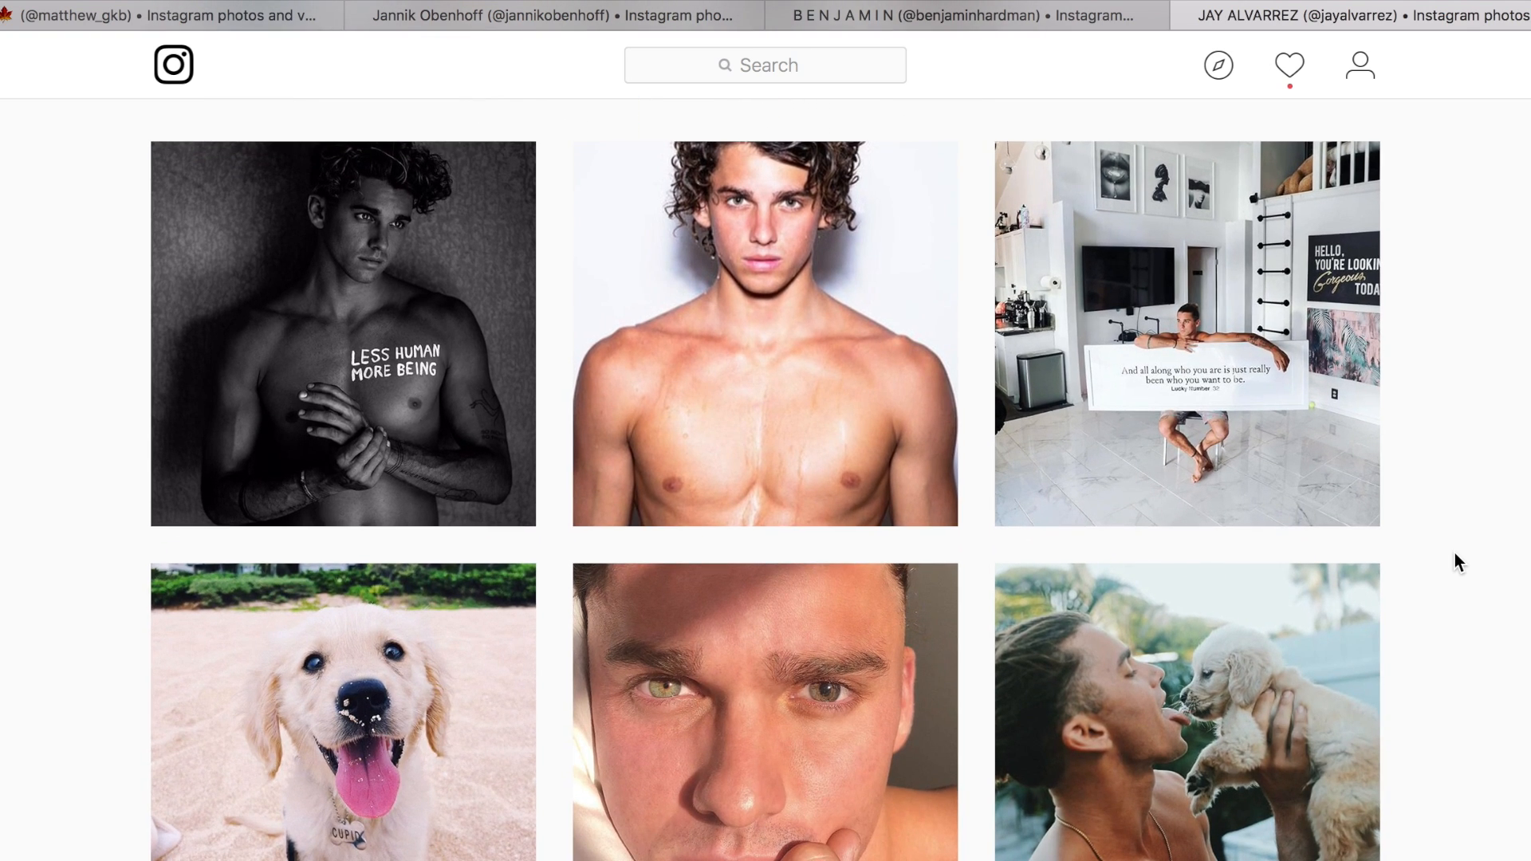
{"action": "scroll", "coordinate": [1454, 552], "scroll_direction": "down", "scroll_amount": 8}
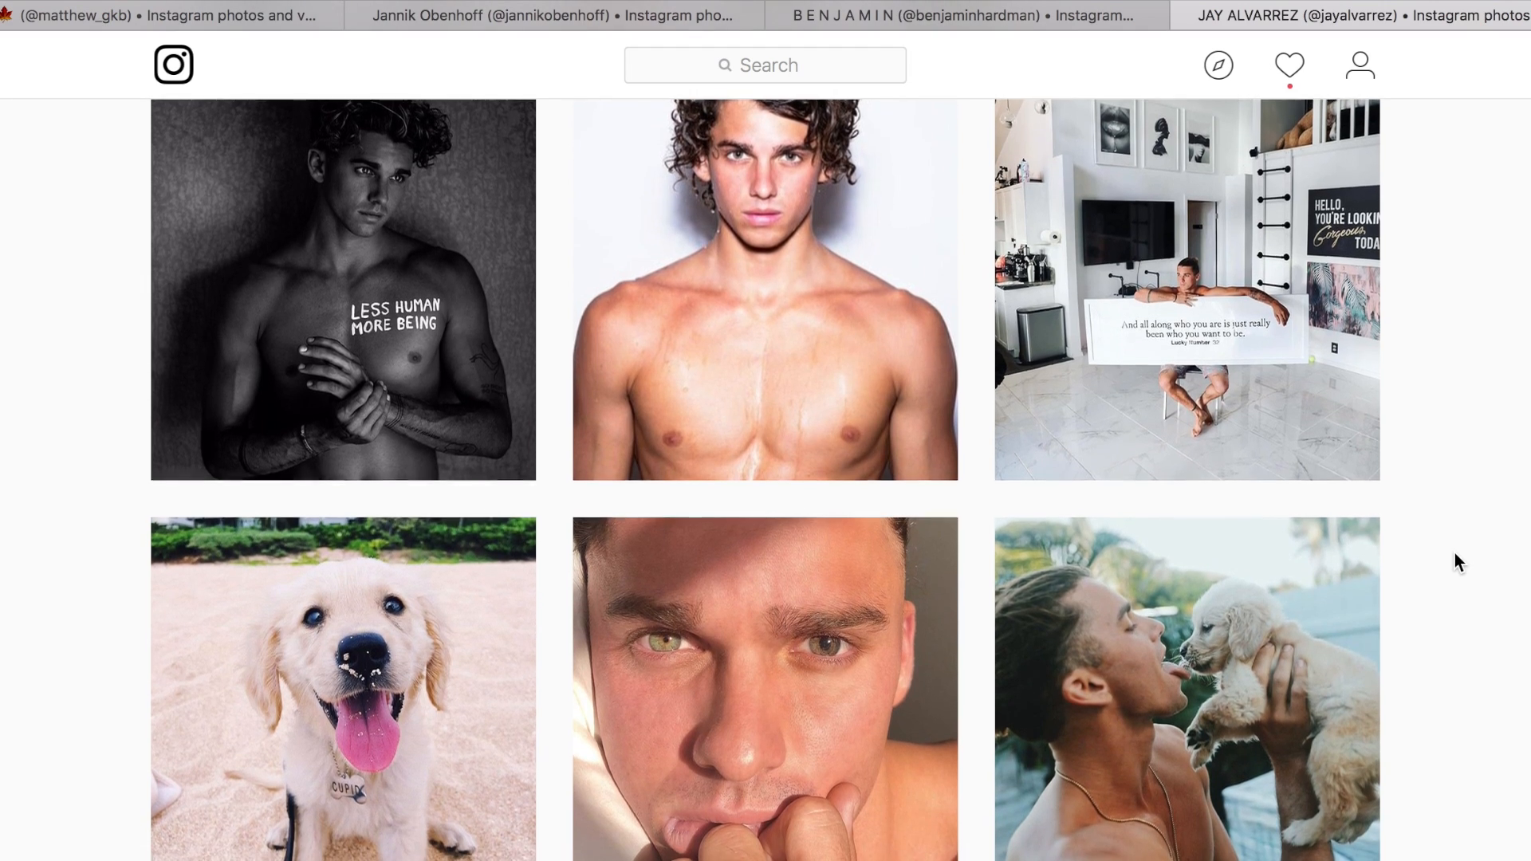
{"action": "scroll", "coordinate": [1454, 554], "scroll_direction": "down", "scroll_amount": 3}
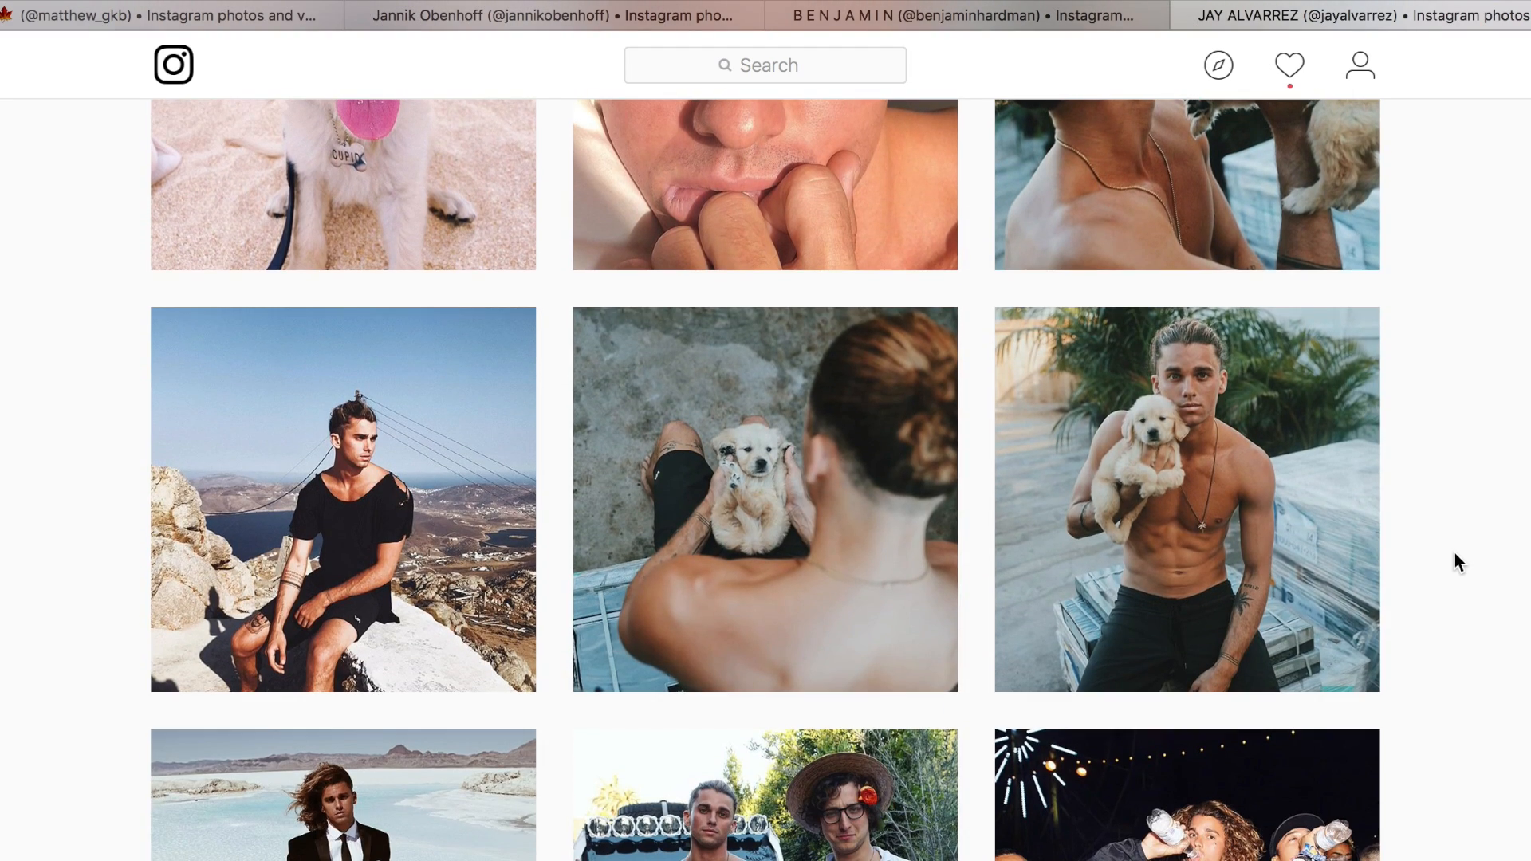
{"action": "scroll", "coordinate": [1455, 551], "scroll_direction": "down", "scroll_amount": 5}
{"action": "scroll", "coordinate": [1454, 550], "scroll_direction": "up", "scroll_amount": 4}
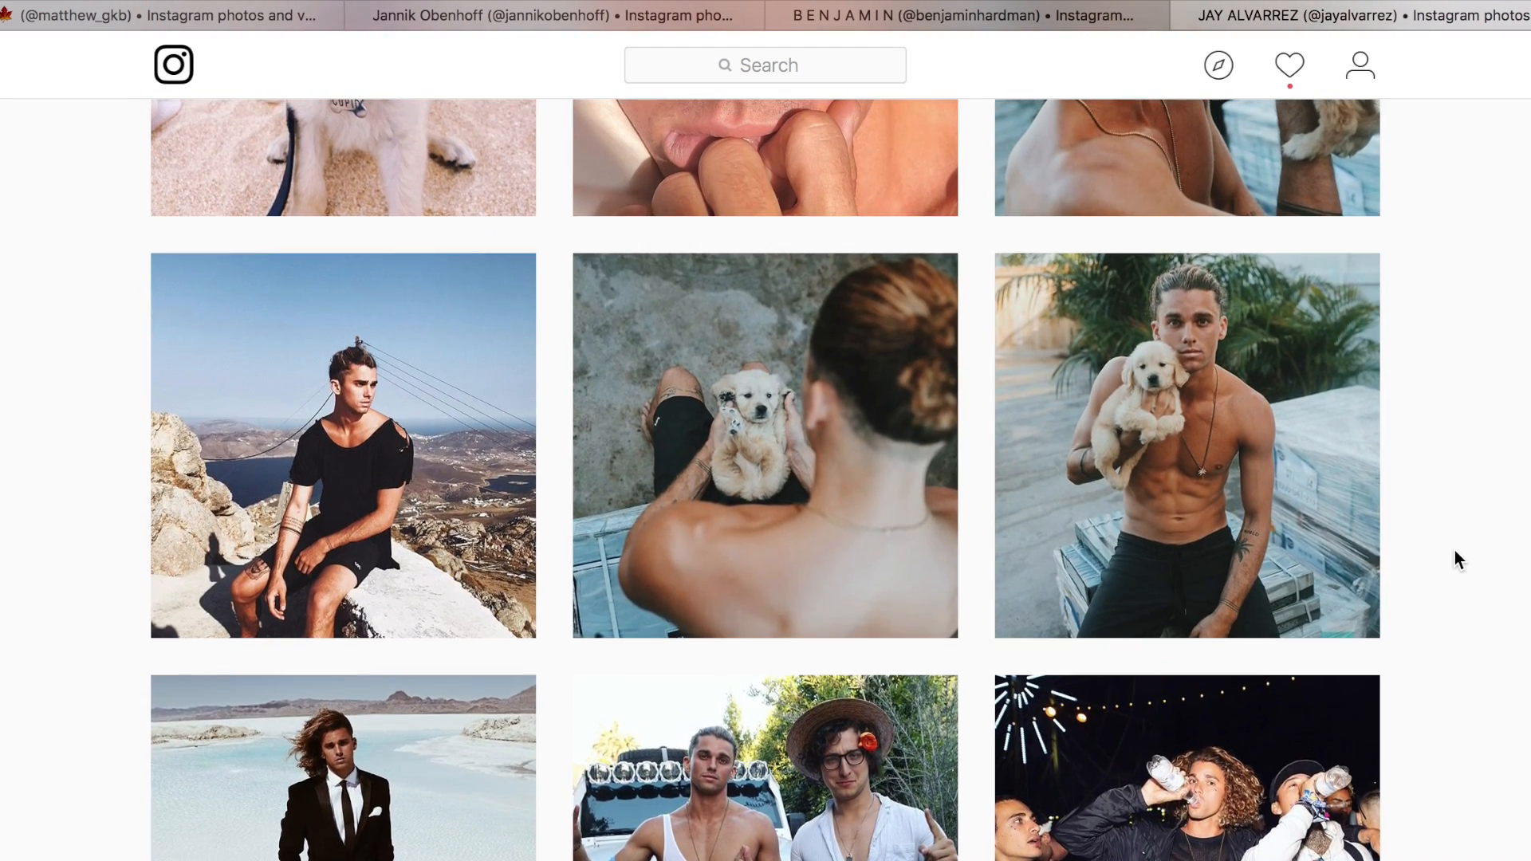
{"action": "scroll", "coordinate": [1454, 551], "scroll_direction": "up", "scroll_amount": 5}
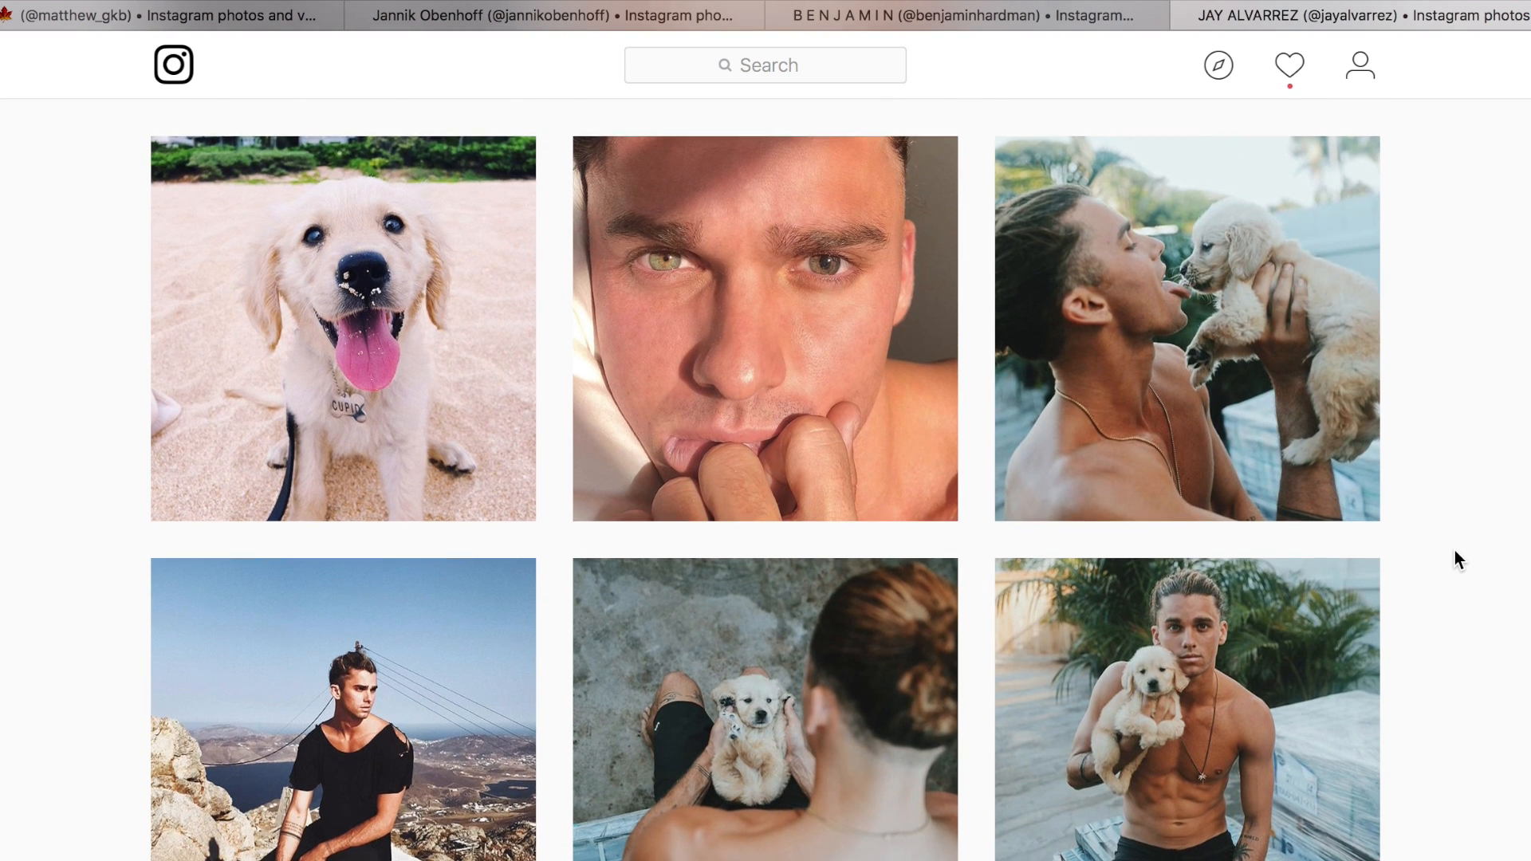
{"action": "scroll", "coordinate": [1454, 550], "scroll_direction": "up", "scroll_amount": 8}
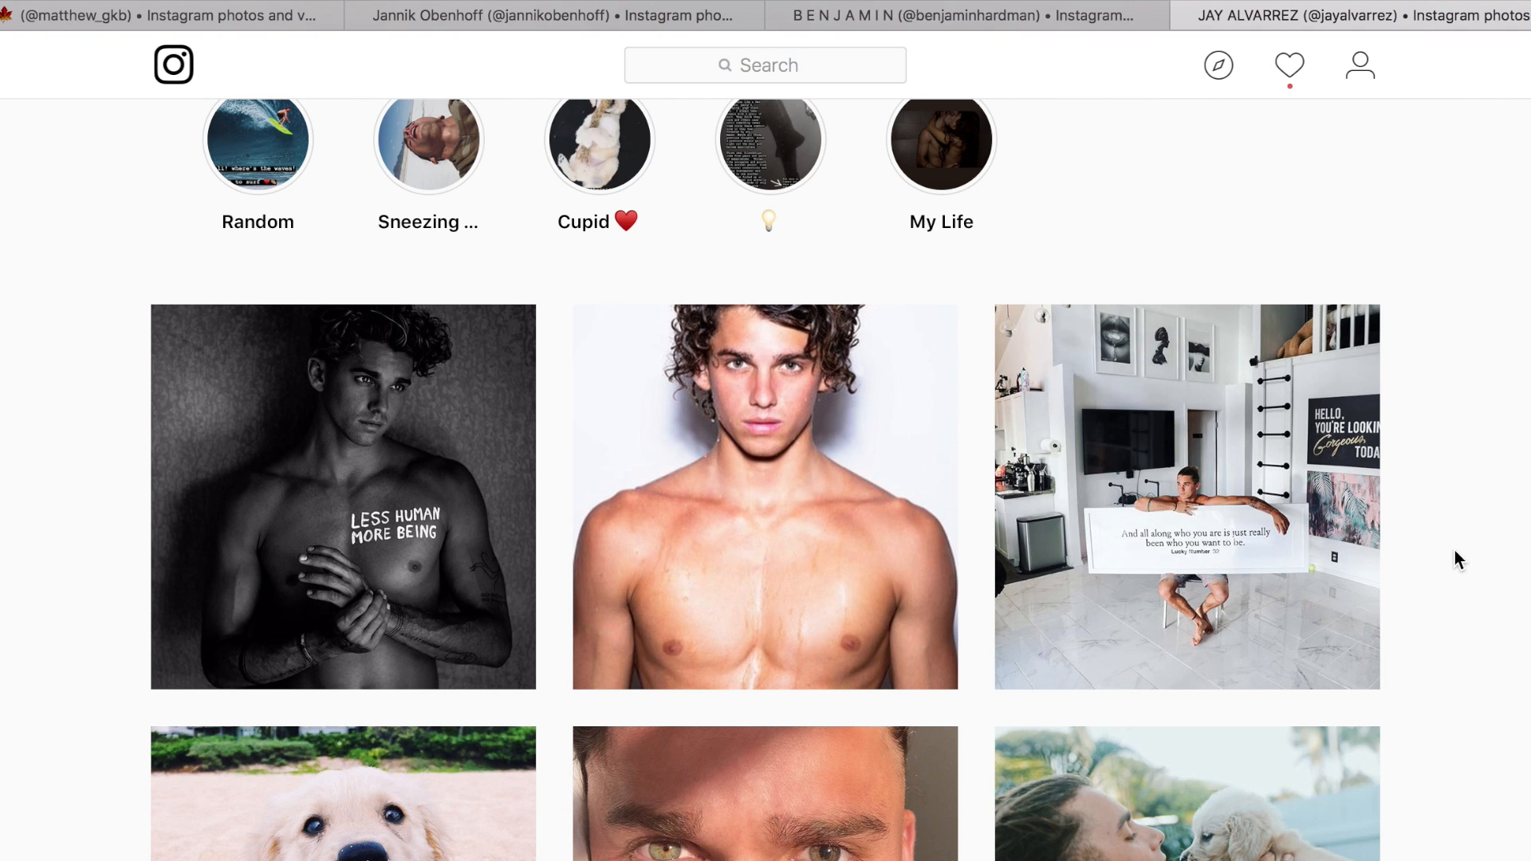
{"action": "scroll", "coordinate": [1454, 550], "scroll_direction": "up", "scroll_amount": 5}
{"action": "scroll", "coordinate": [1454, 550], "scroll_direction": "up", "scroll_amount": 2}
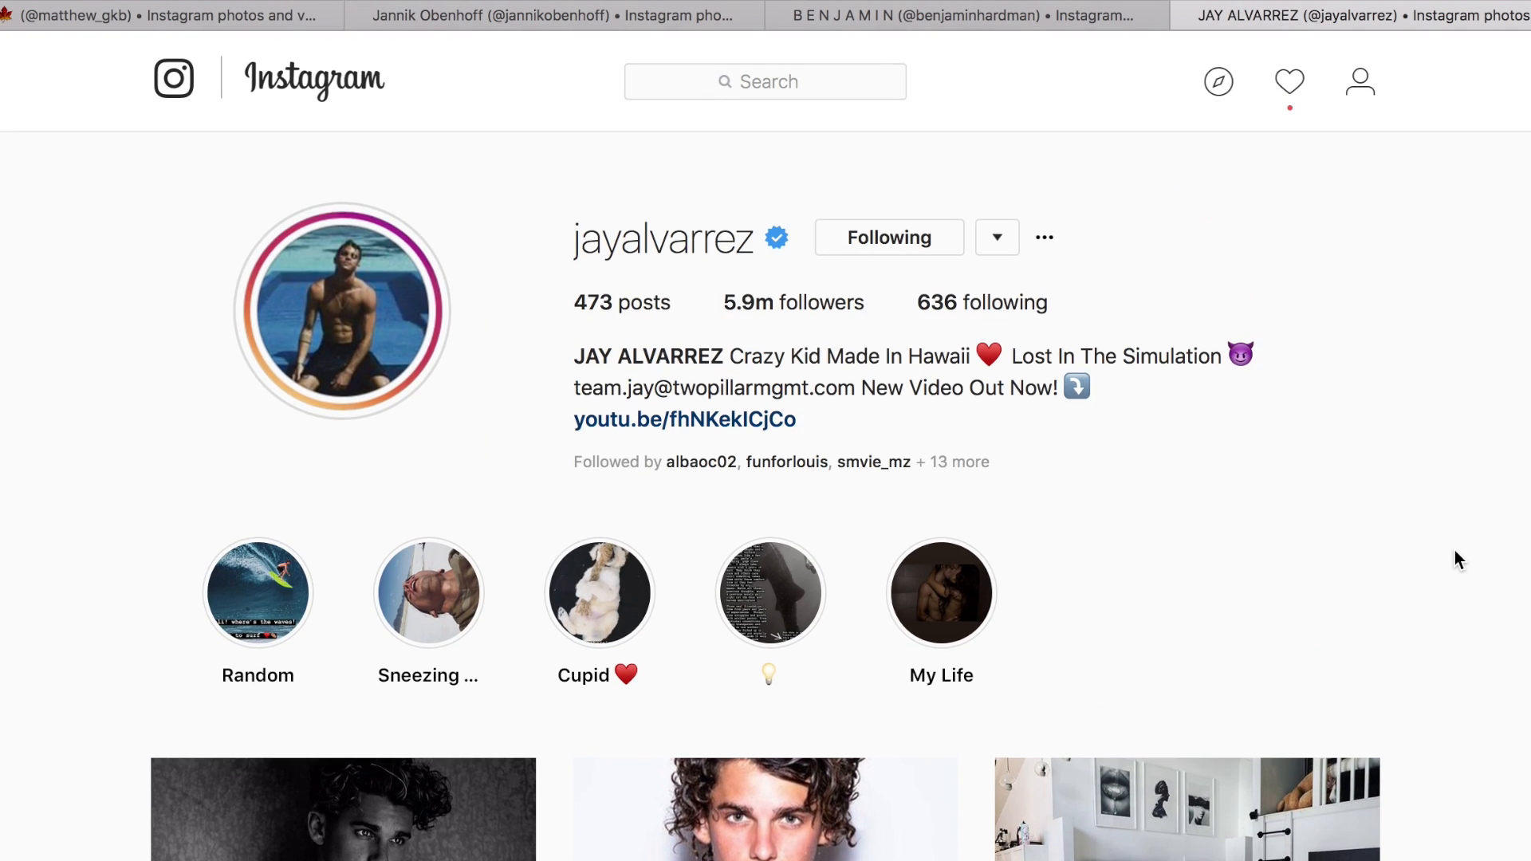
Examine the colours and editing style of the older posts, down to the underwater swimmer photo in the profile grid.
{"action": "scroll", "coordinate": [1455, 550], "scroll_direction": "down", "scroll_amount": 13}
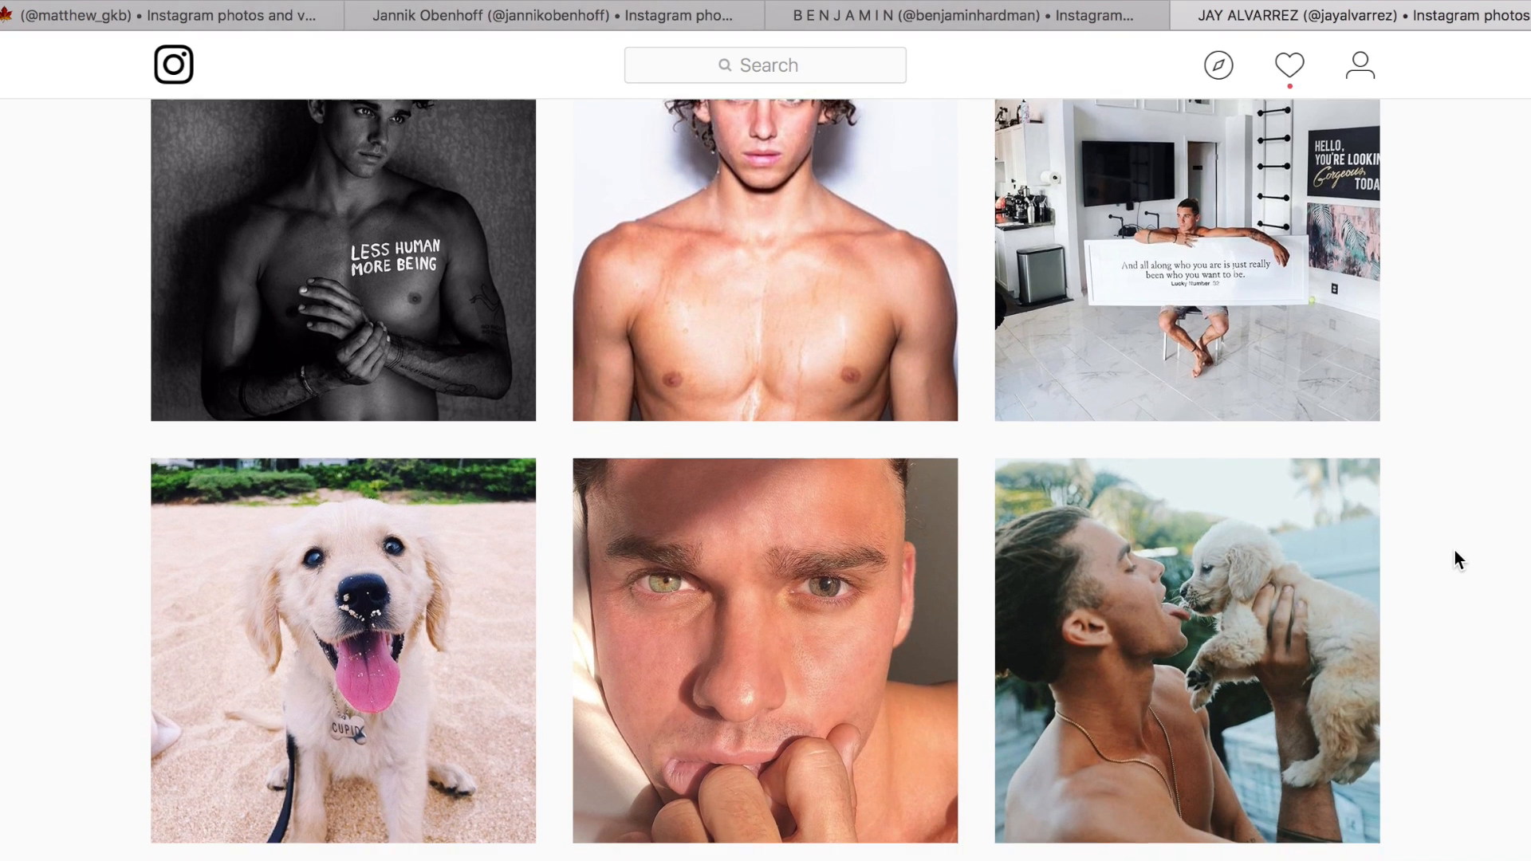
{"action": "scroll", "coordinate": [1454, 550], "scroll_direction": "down", "scroll_amount": 6}
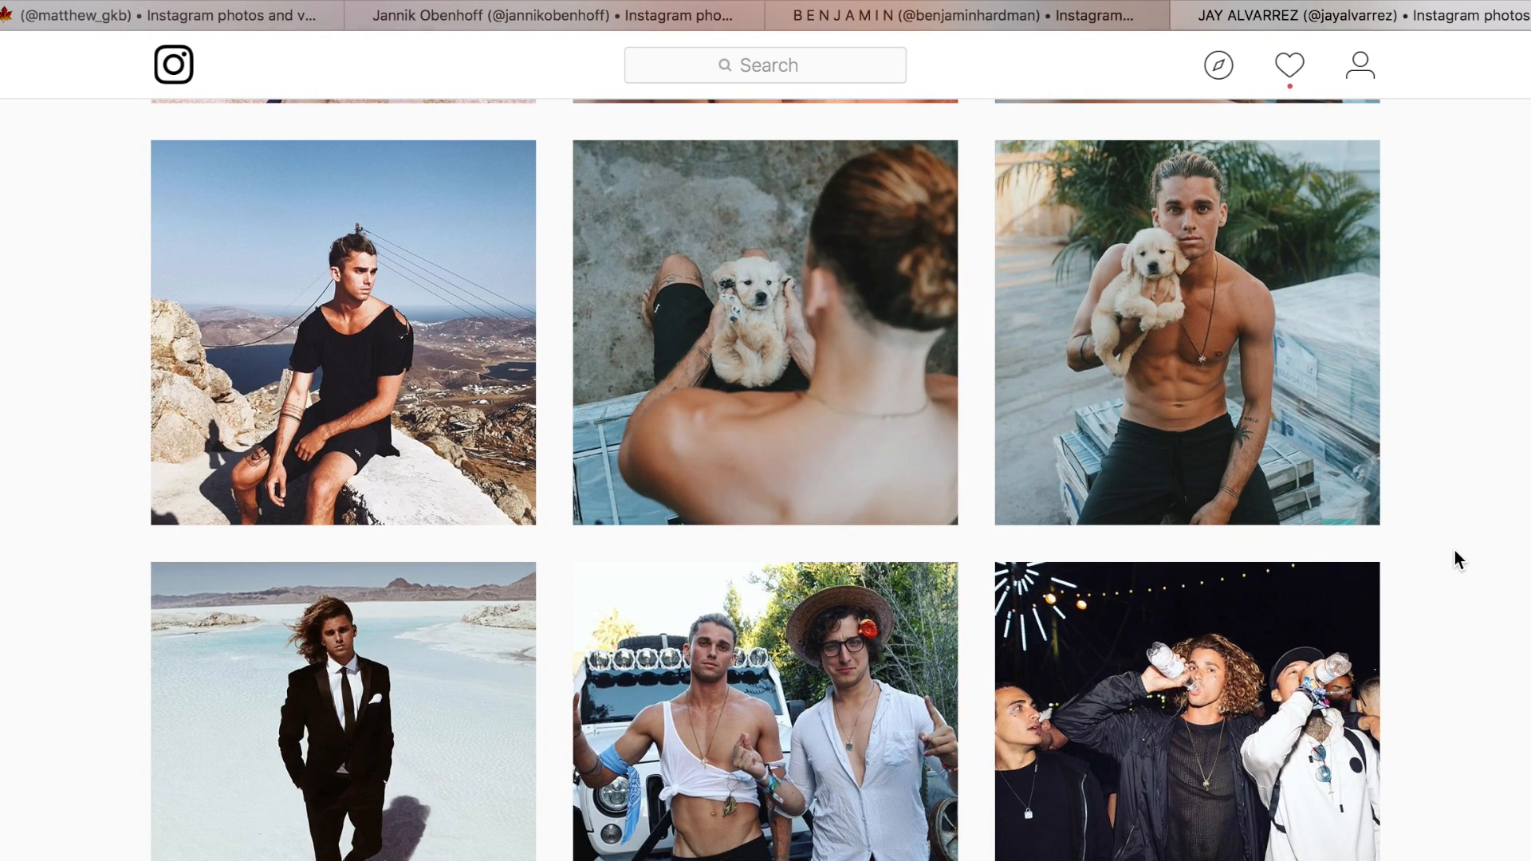
{"action": "scroll", "coordinate": [1455, 551], "scroll_direction": "down", "scroll_amount": 3}
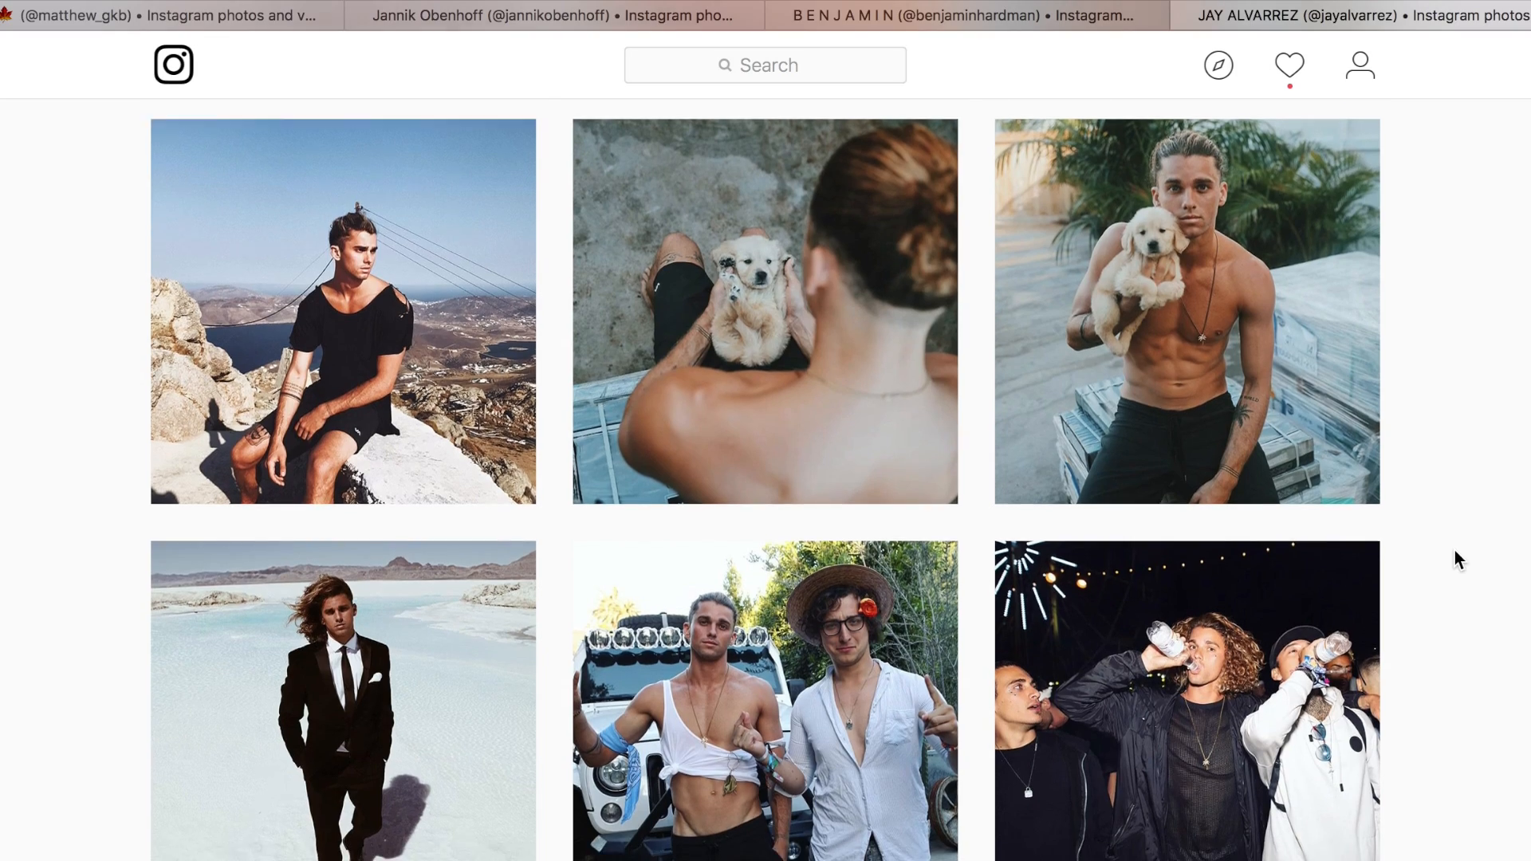
{"action": "scroll", "coordinate": [1454, 550], "scroll_direction": "down", "scroll_amount": 16}
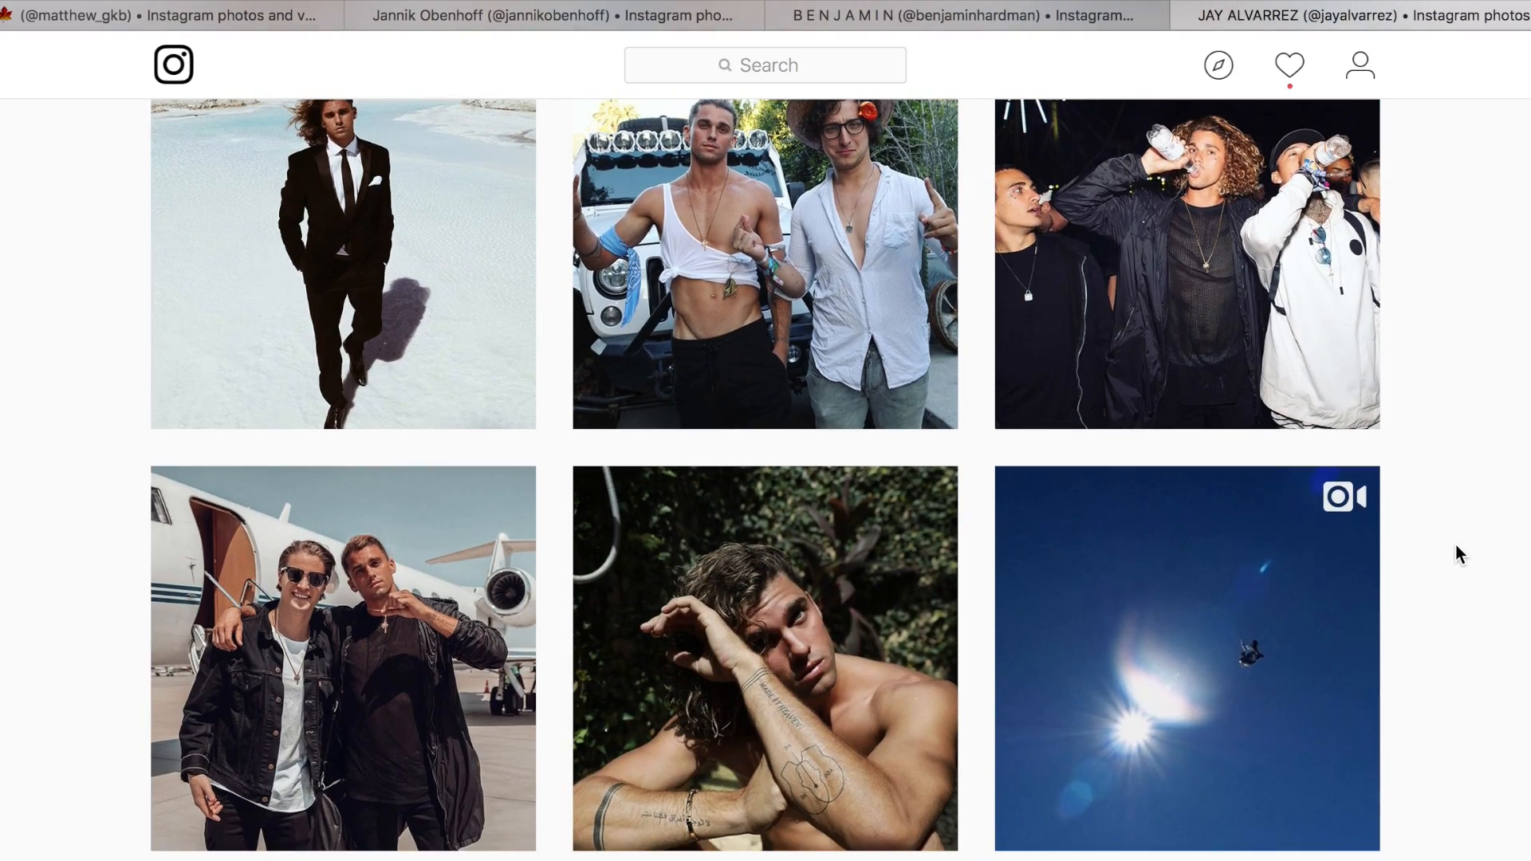
{"action": "scroll", "coordinate": [1505, 470], "scroll_direction": "down", "scroll_amount": 20}
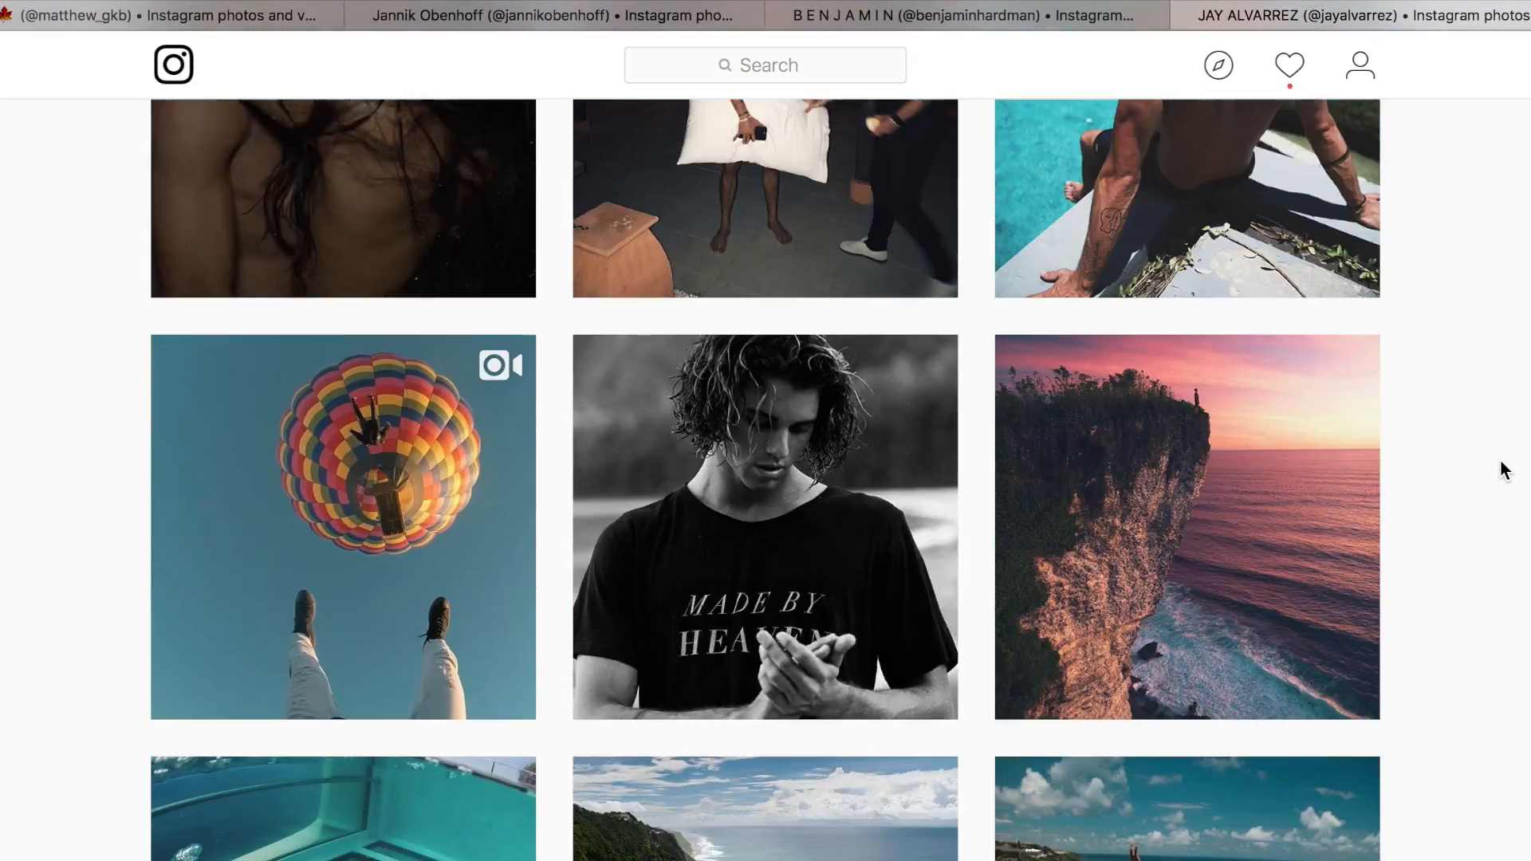
{"action": "scroll", "coordinate": [1505, 468], "scroll_direction": "down", "scroll_amount": 20}
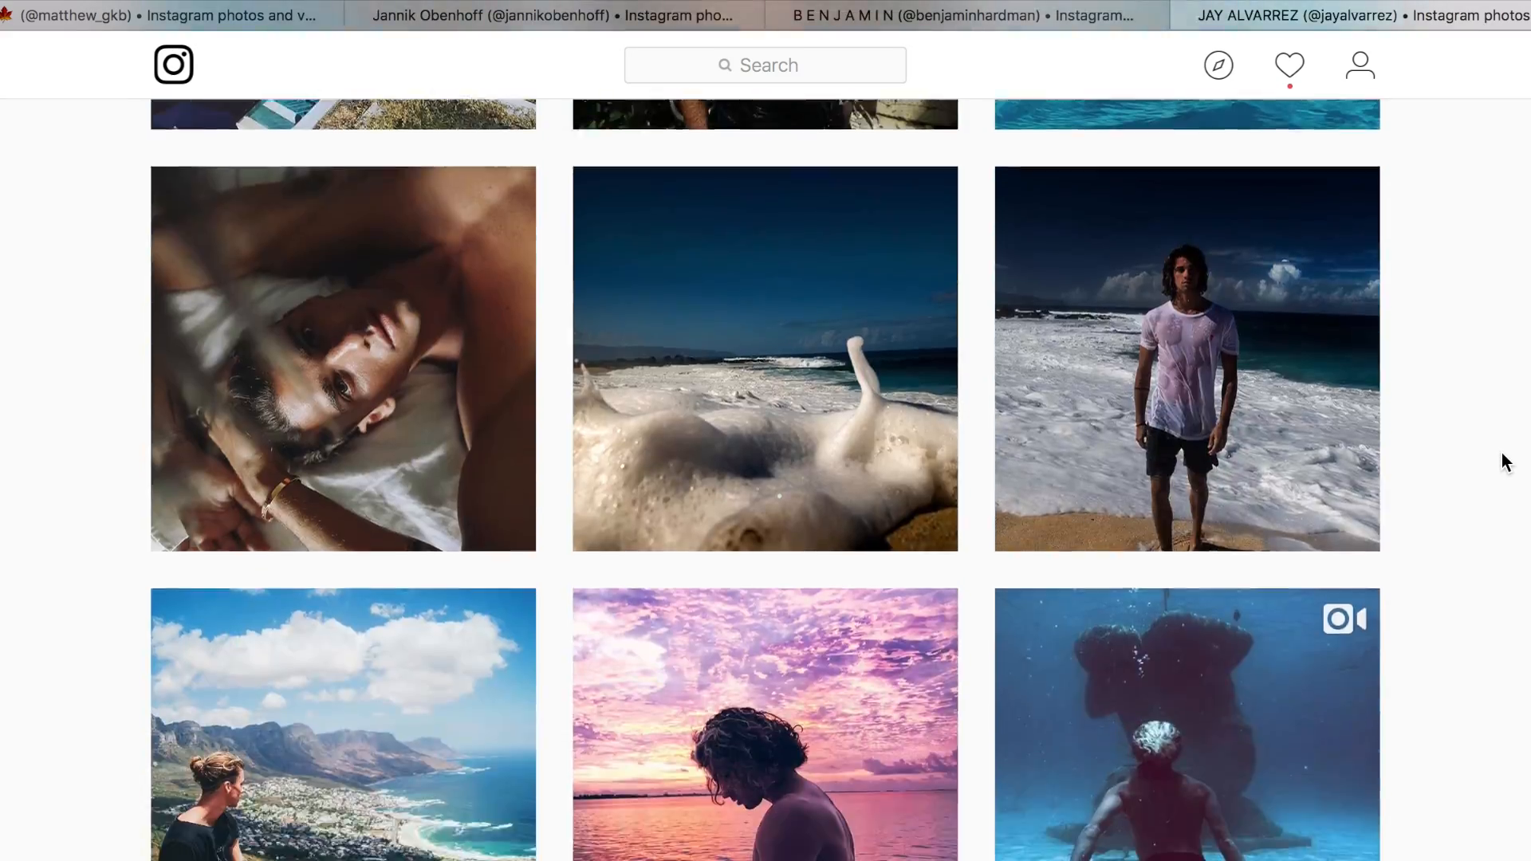
{"action": "scroll", "coordinate": [1504, 463], "scroll_direction": "down", "scroll_amount": 20}
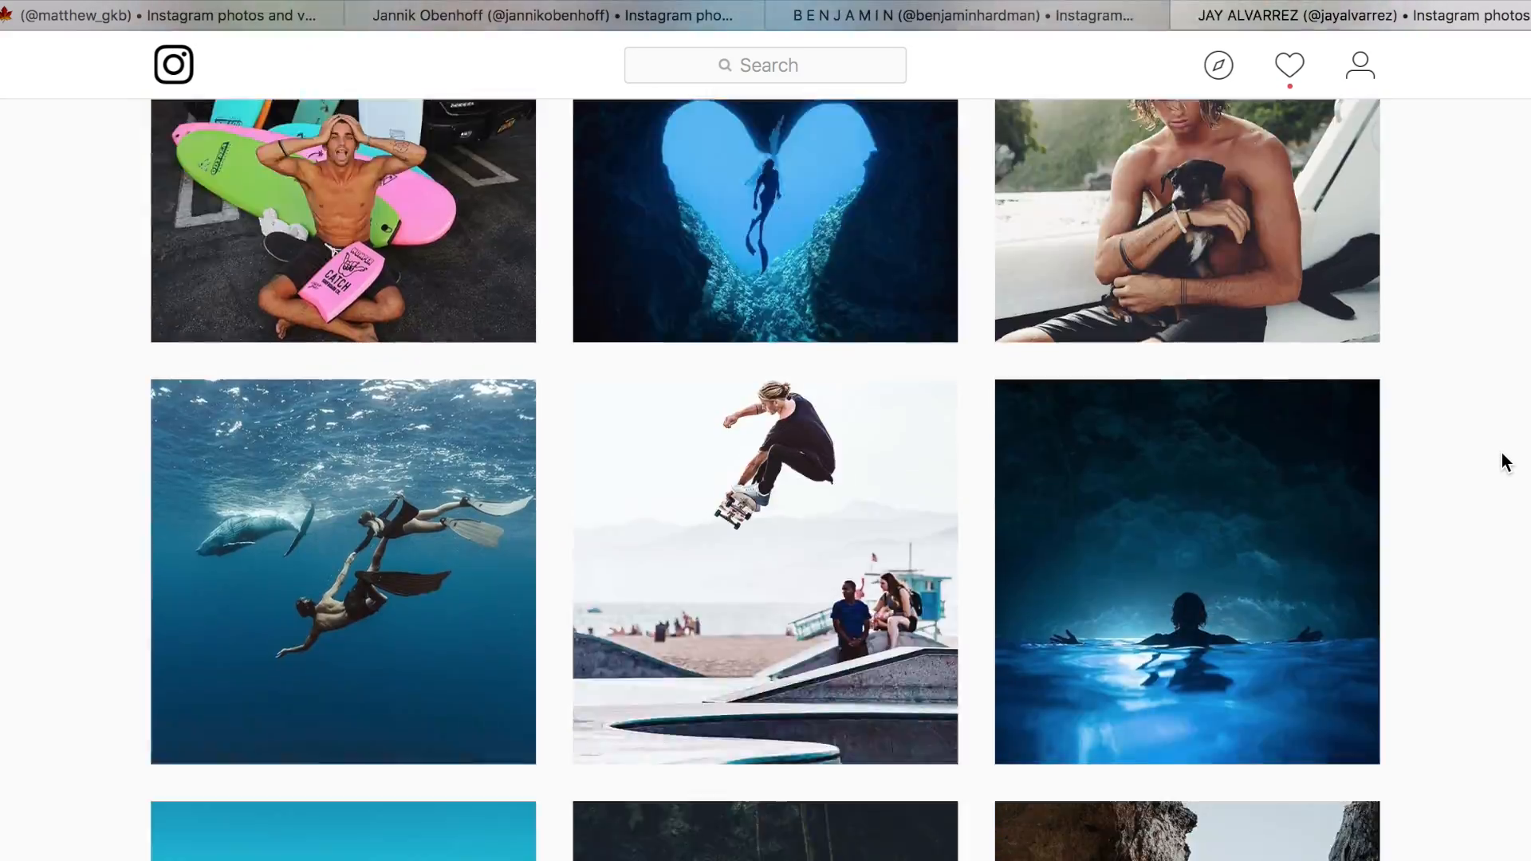
{"action": "scroll", "coordinate": [1505, 463], "scroll_direction": "down", "scroll_amount": 4}
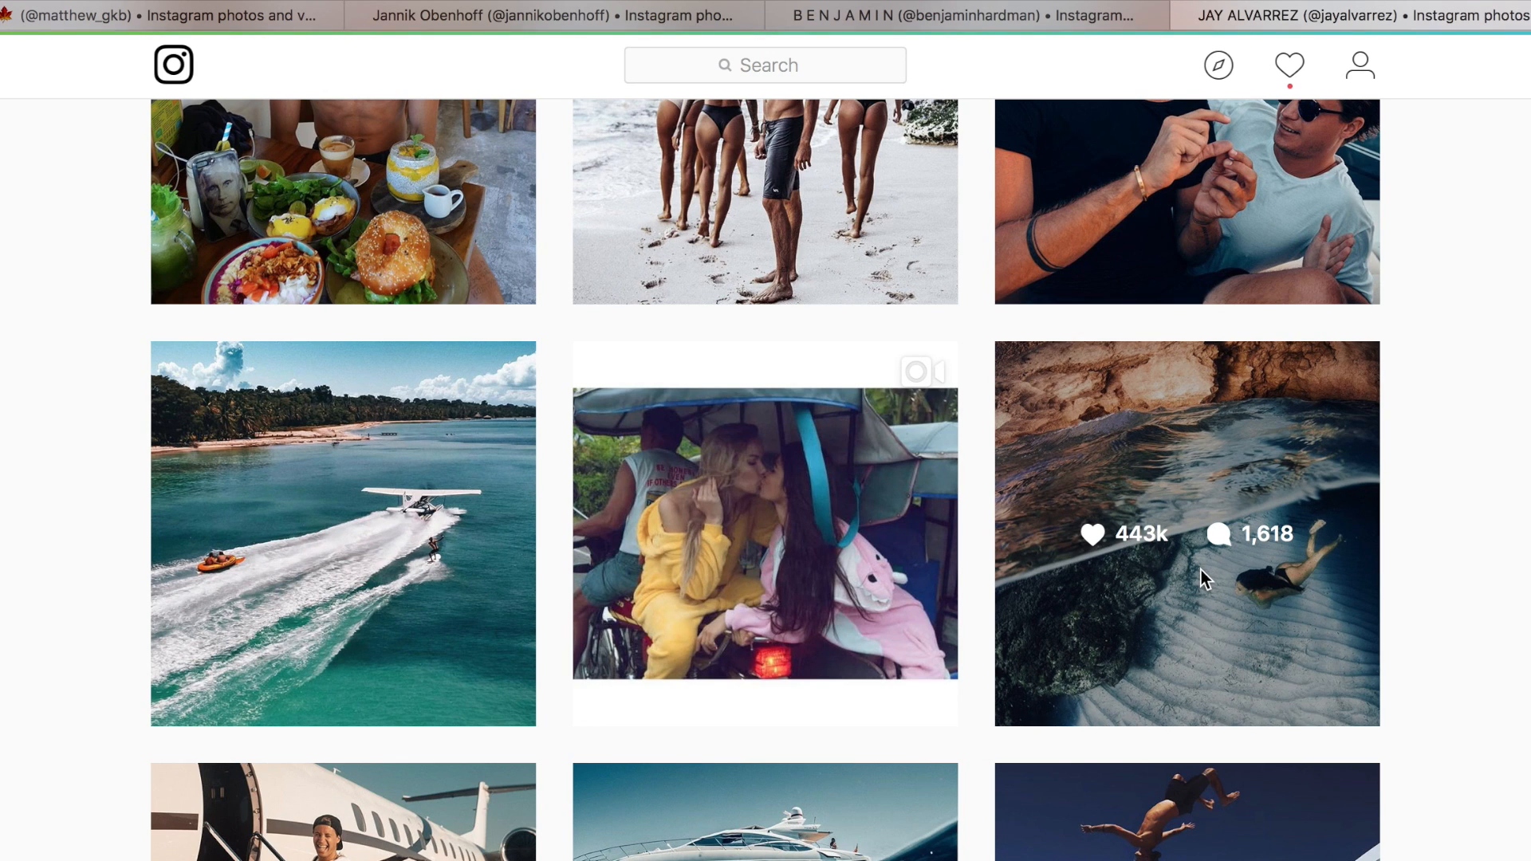
View the underwater swimmer photo from Formentera and the following jet and yacht photos enlarged, and close the viewer.
{"action": "left_click", "coordinate": [1205, 579]}
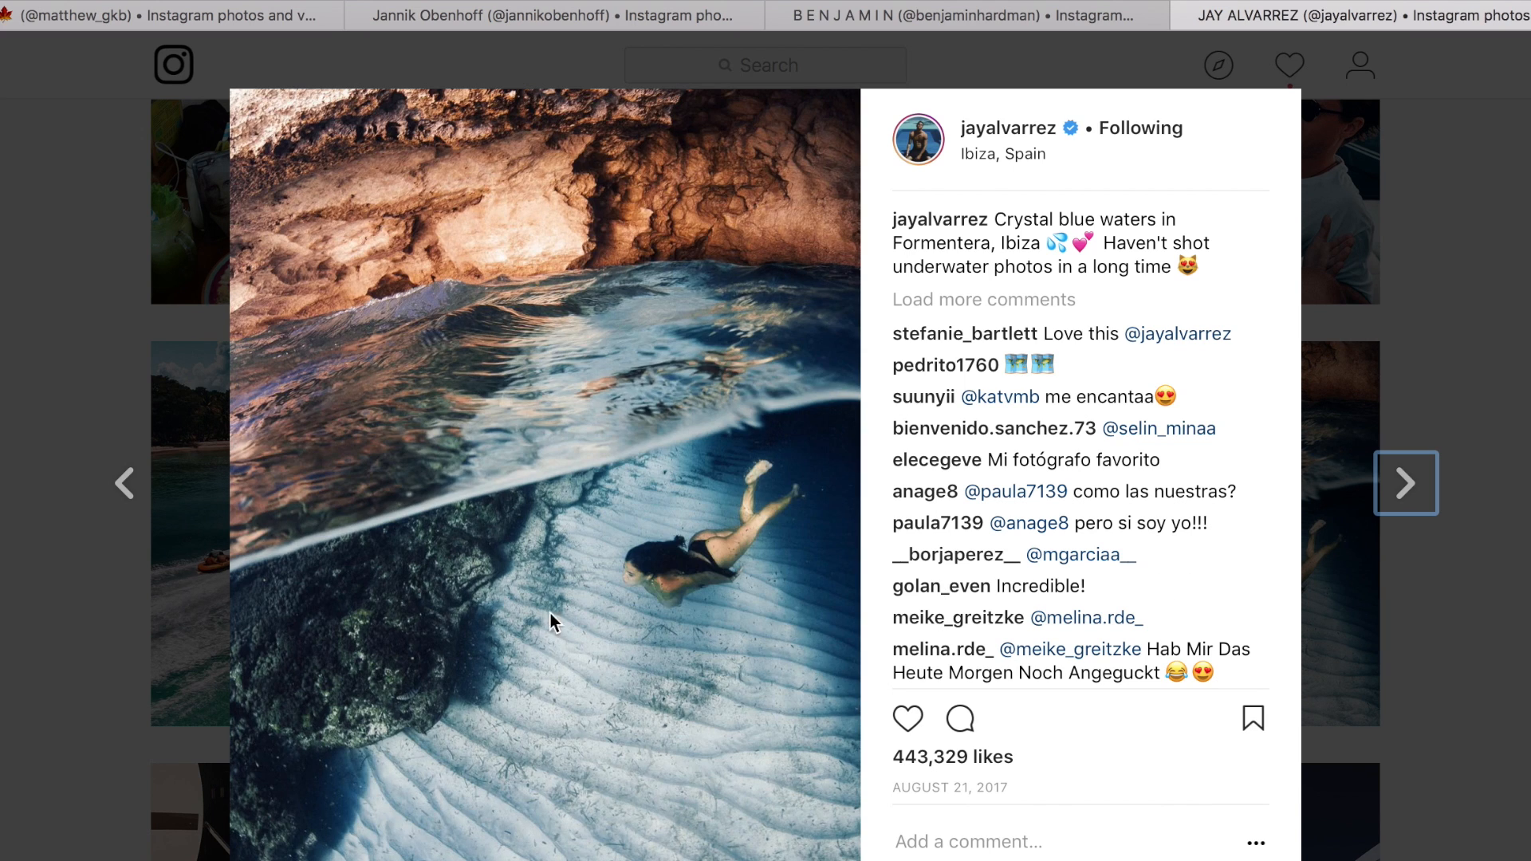
{"action": "left_click", "coordinate": [1401, 488]}
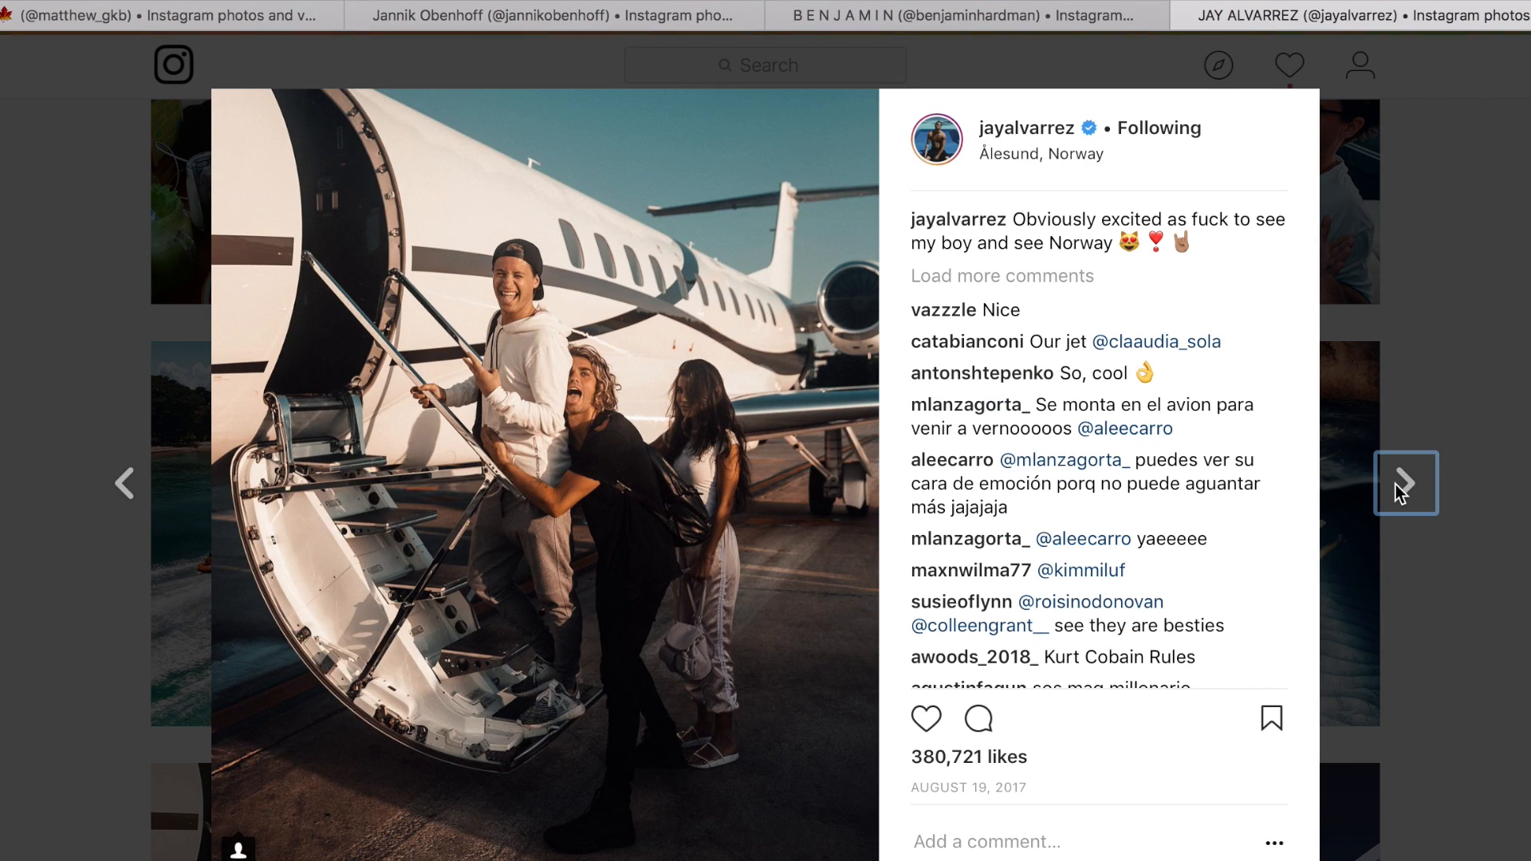
{"action": "left_click", "coordinate": [1402, 488]}
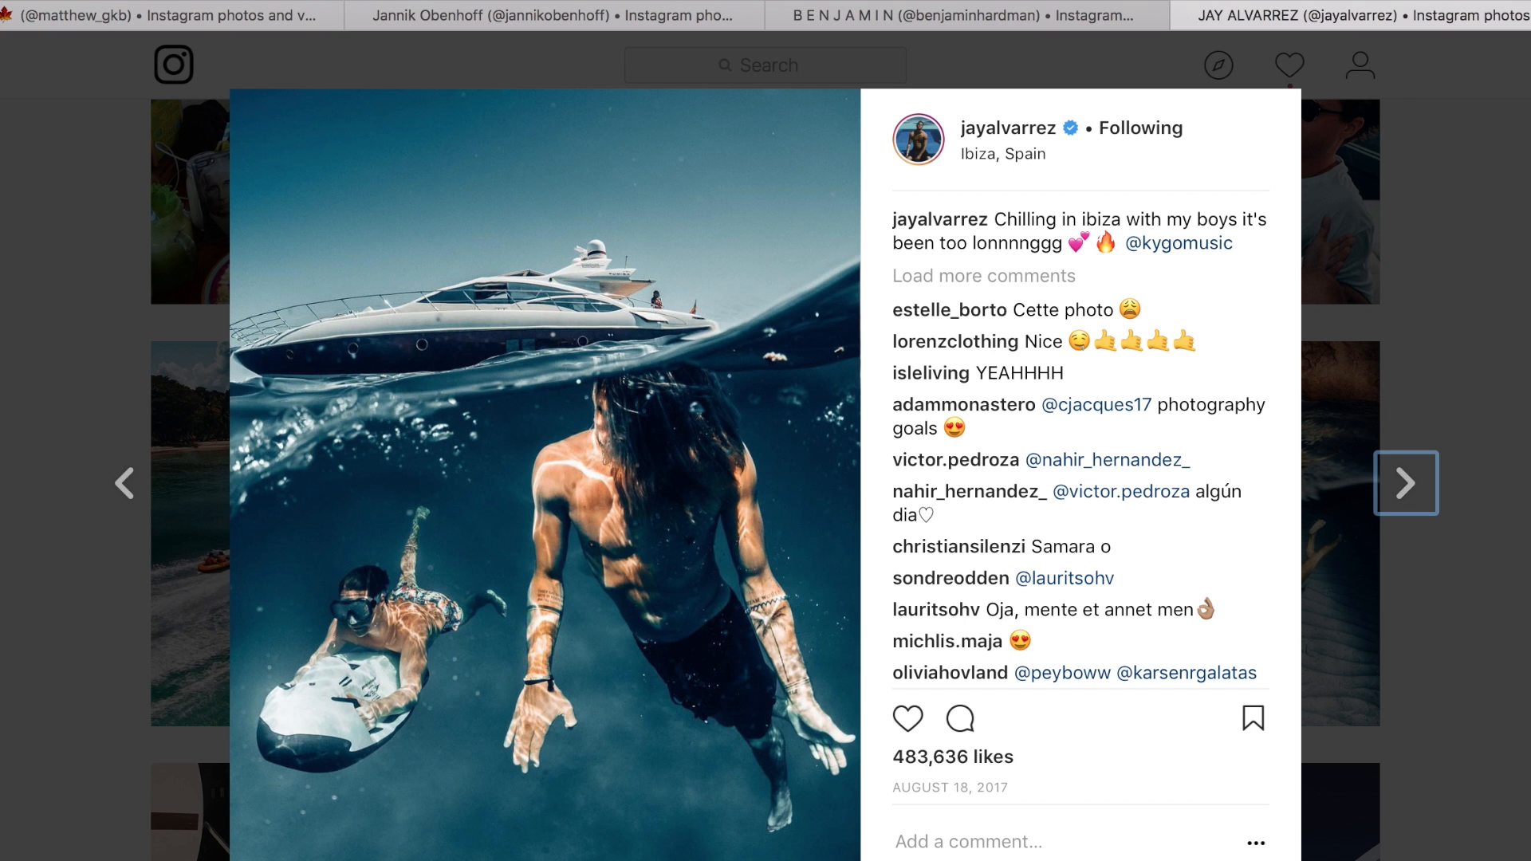
{"action": "key", "text": "Escape"}
Scan the profile grid again for a reference photo, ending at the row with the motorcycle among palm trees.
{"action": "scroll", "coordinate": [1465, 480], "scroll_direction": "down", "scroll_amount": 2}
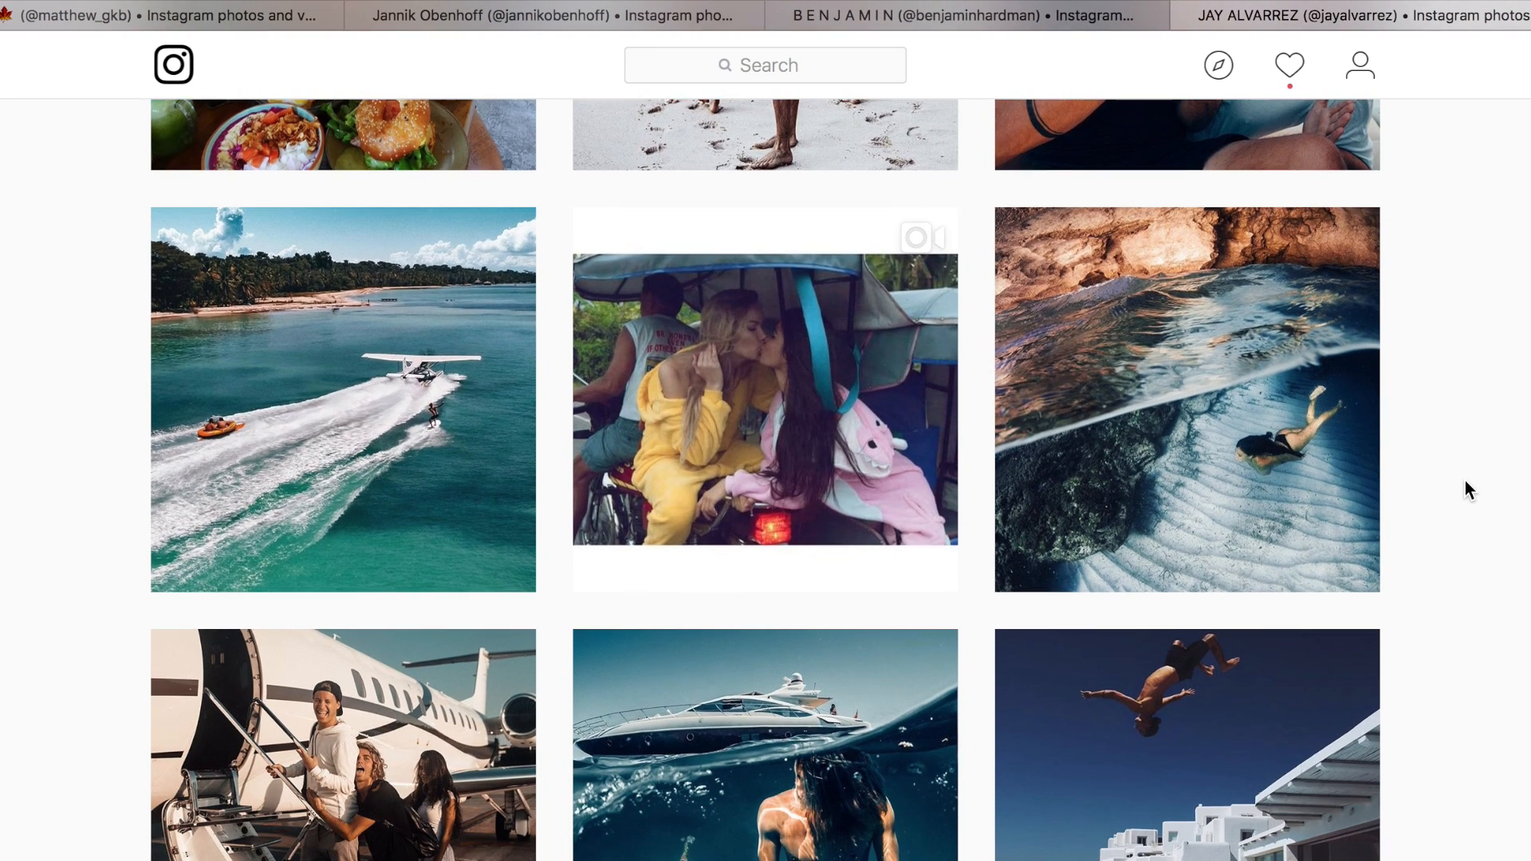
{"action": "scroll", "coordinate": [1466, 480], "scroll_direction": "down", "scroll_amount": 10}
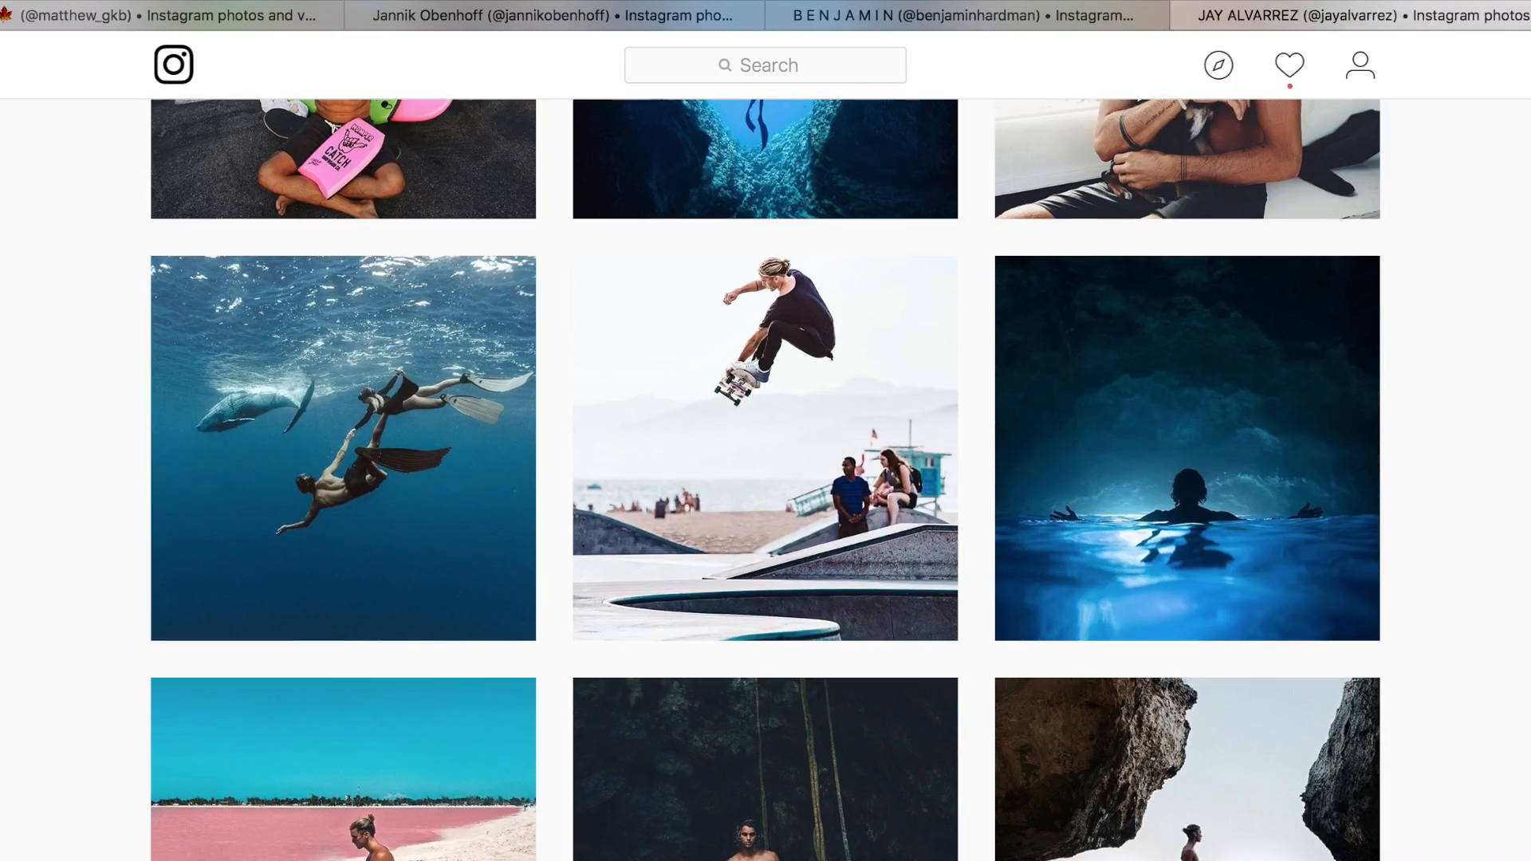
{"action": "scroll", "coordinate": [765, 479], "scroll_direction": "down", "scroll_amount": 20}
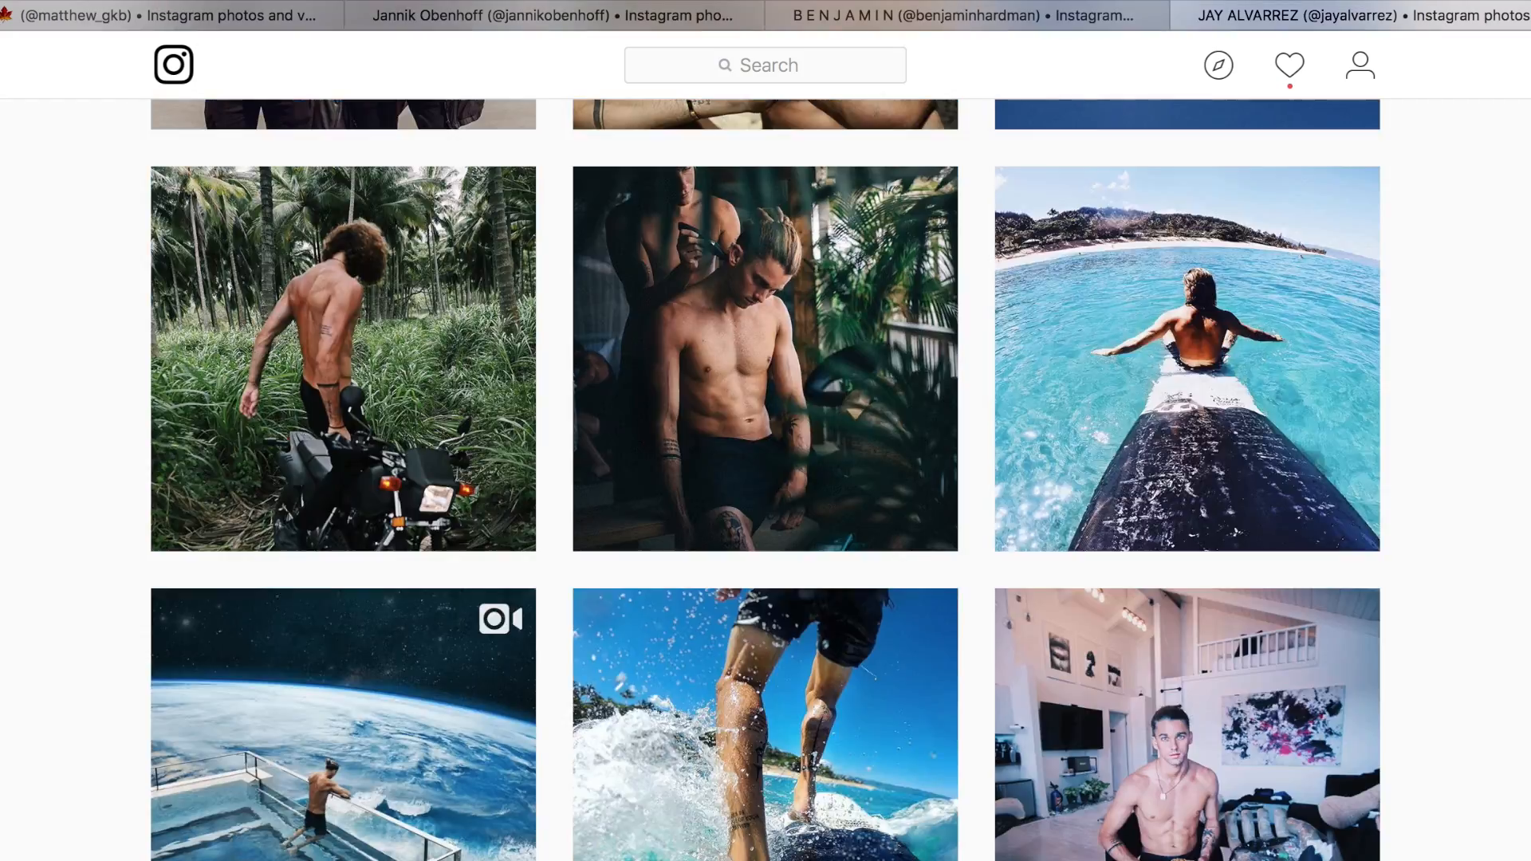
{"action": "scroll", "coordinate": [765, 479], "scroll_direction": "up", "scroll_amount": 15}
{"action": "scroll", "coordinate": [1473, 654], "scroll_direction": "down", "scroll_amount": 13}
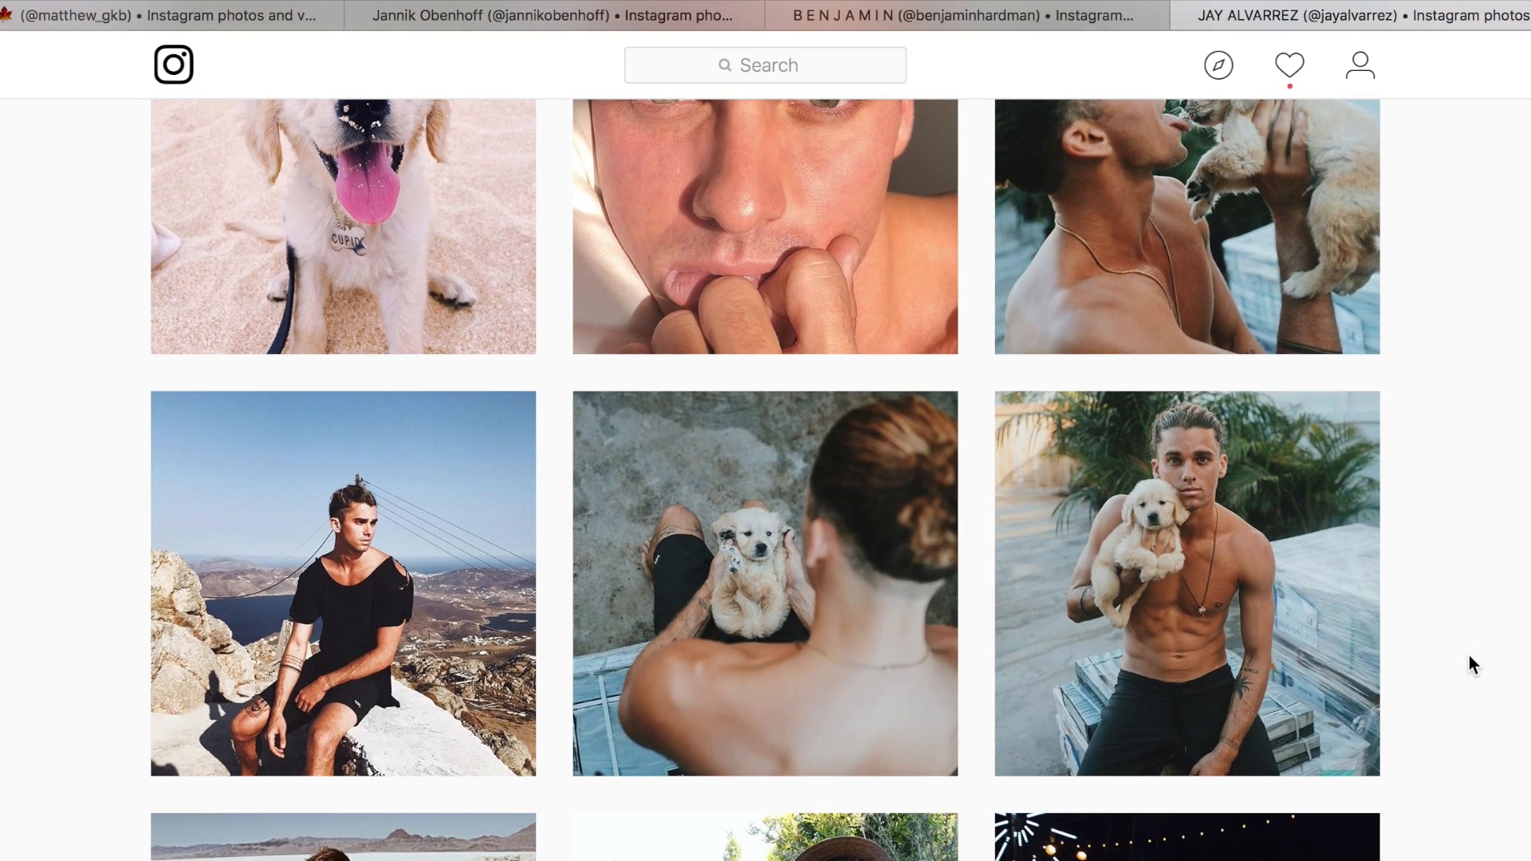
{"action": "scroll", "coordinate": [1446, 539], "scroll_direction": "down", "scroll_amount": 6}
{"action": "scroll", "coordinate": [1445, 534], "scroll_direction": "down", "scroll_amount": 5}
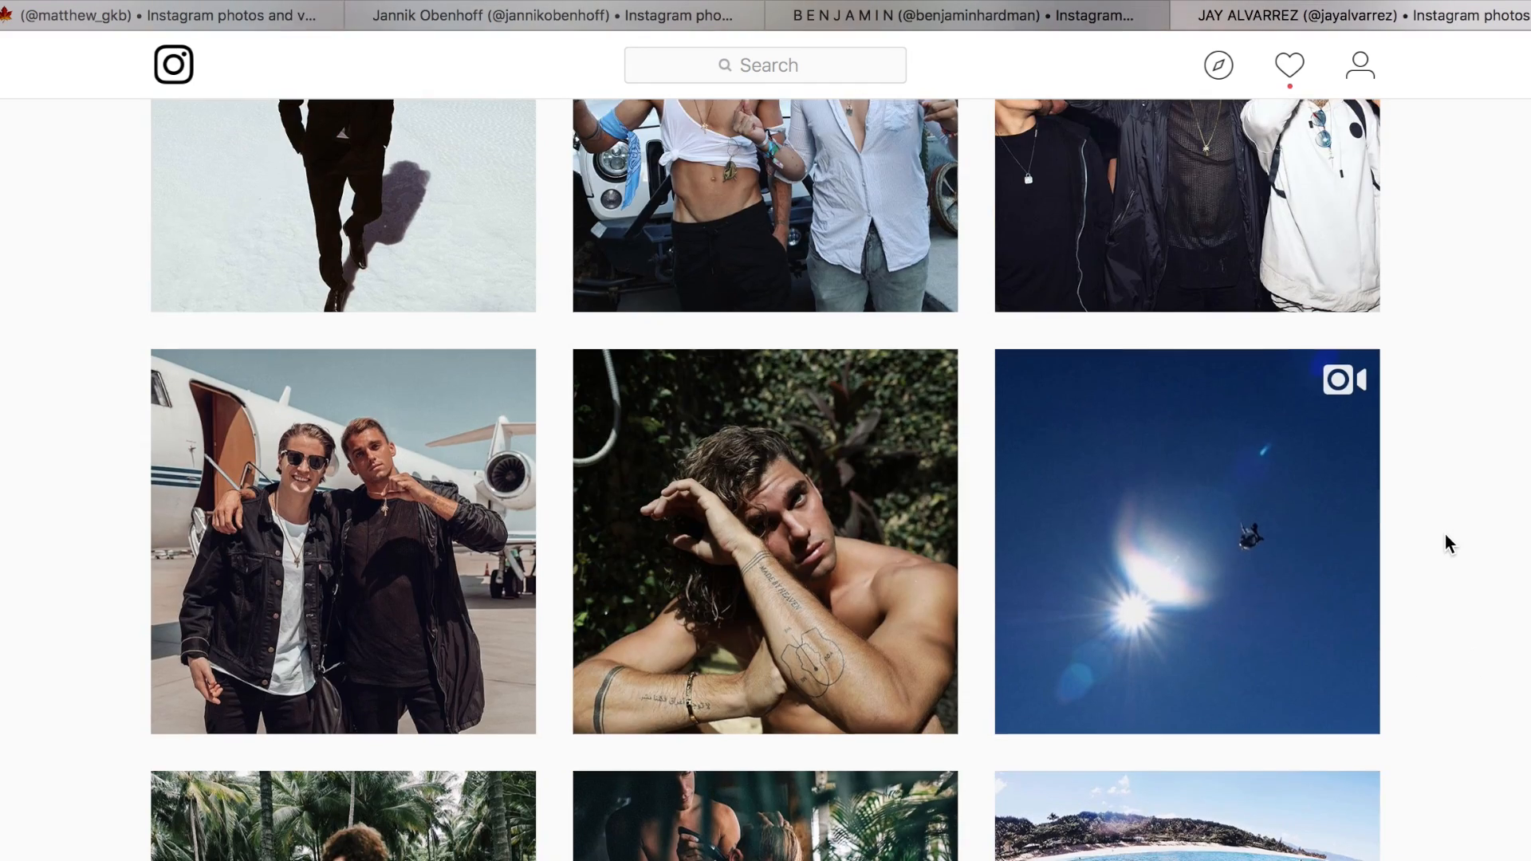
{"action": "scroll", "coordinate": [1529, 532], "scroll_direction": "down", "scroll_amount": 5}
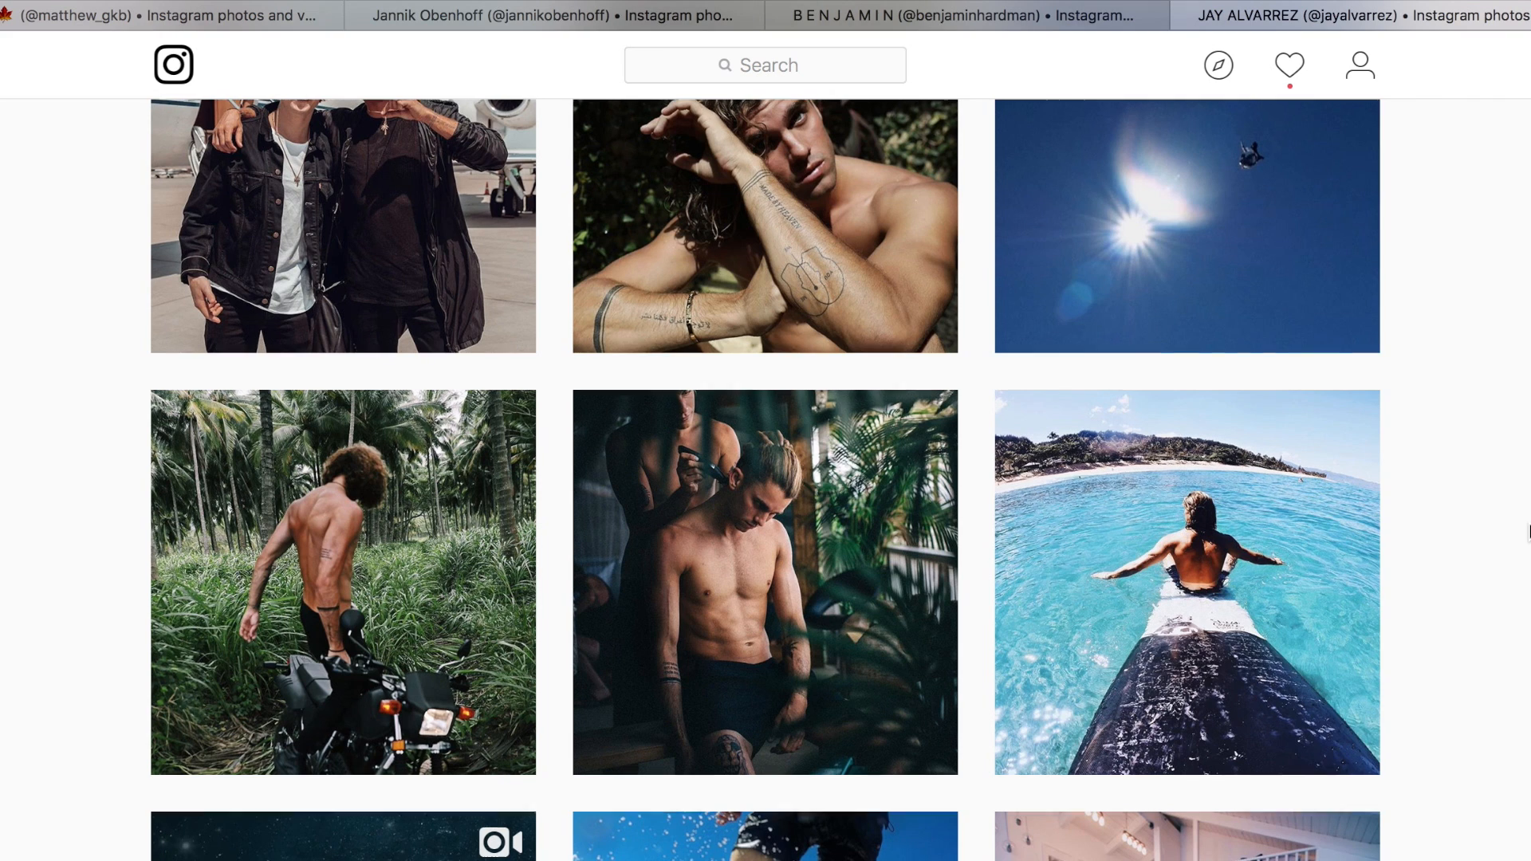
{"action": "scroll", "coordinate": [1515, 534], "scroll_direction": "down", "scroll_amount": 3}
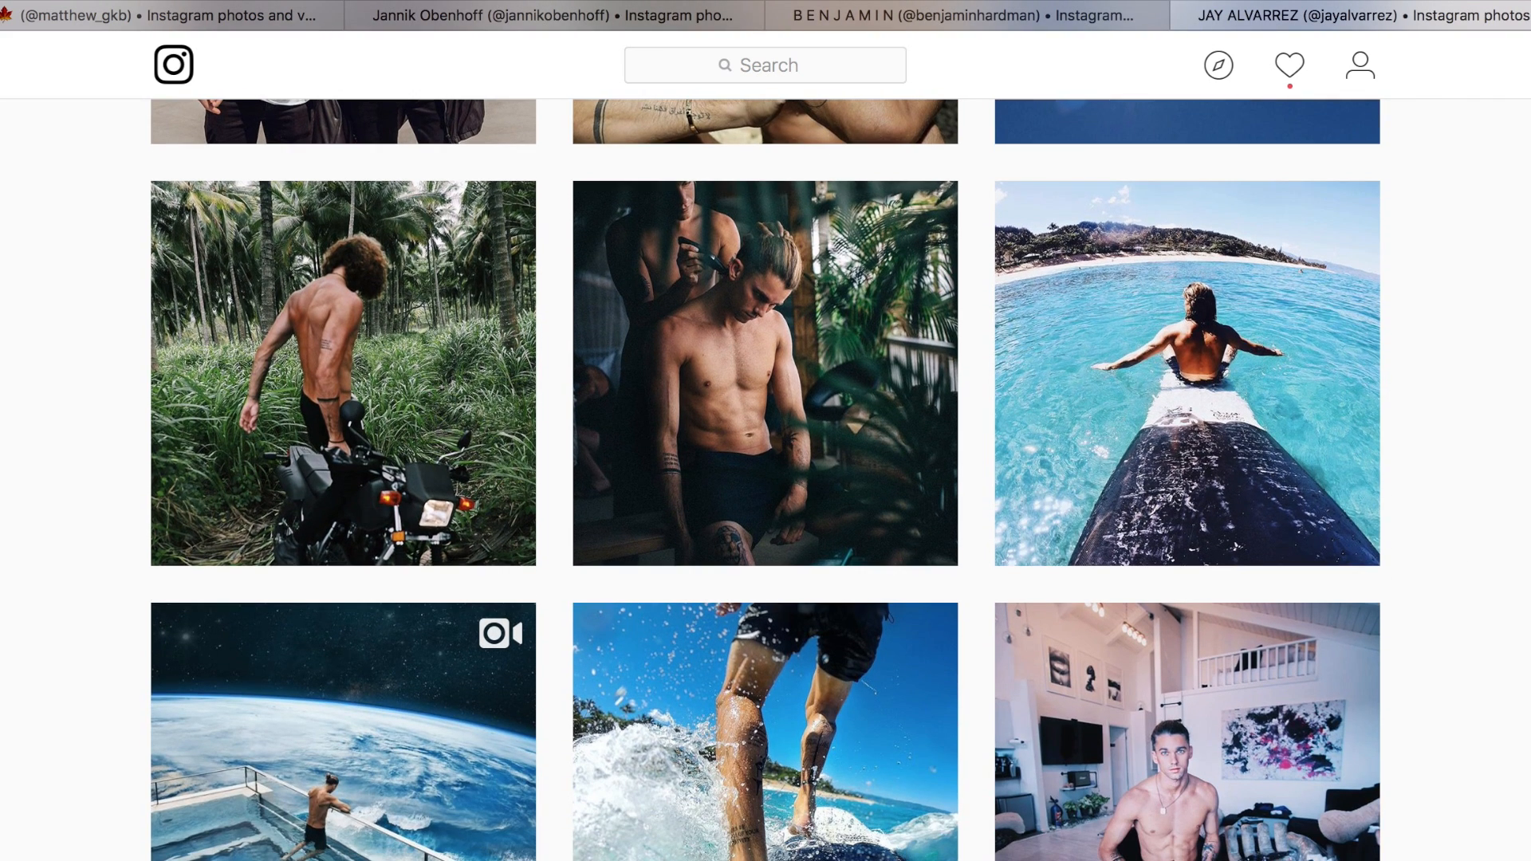
{"action": "scroll", "coordinate": [765, 479], "scroll_direction": "up", "scroll_amount": 1}
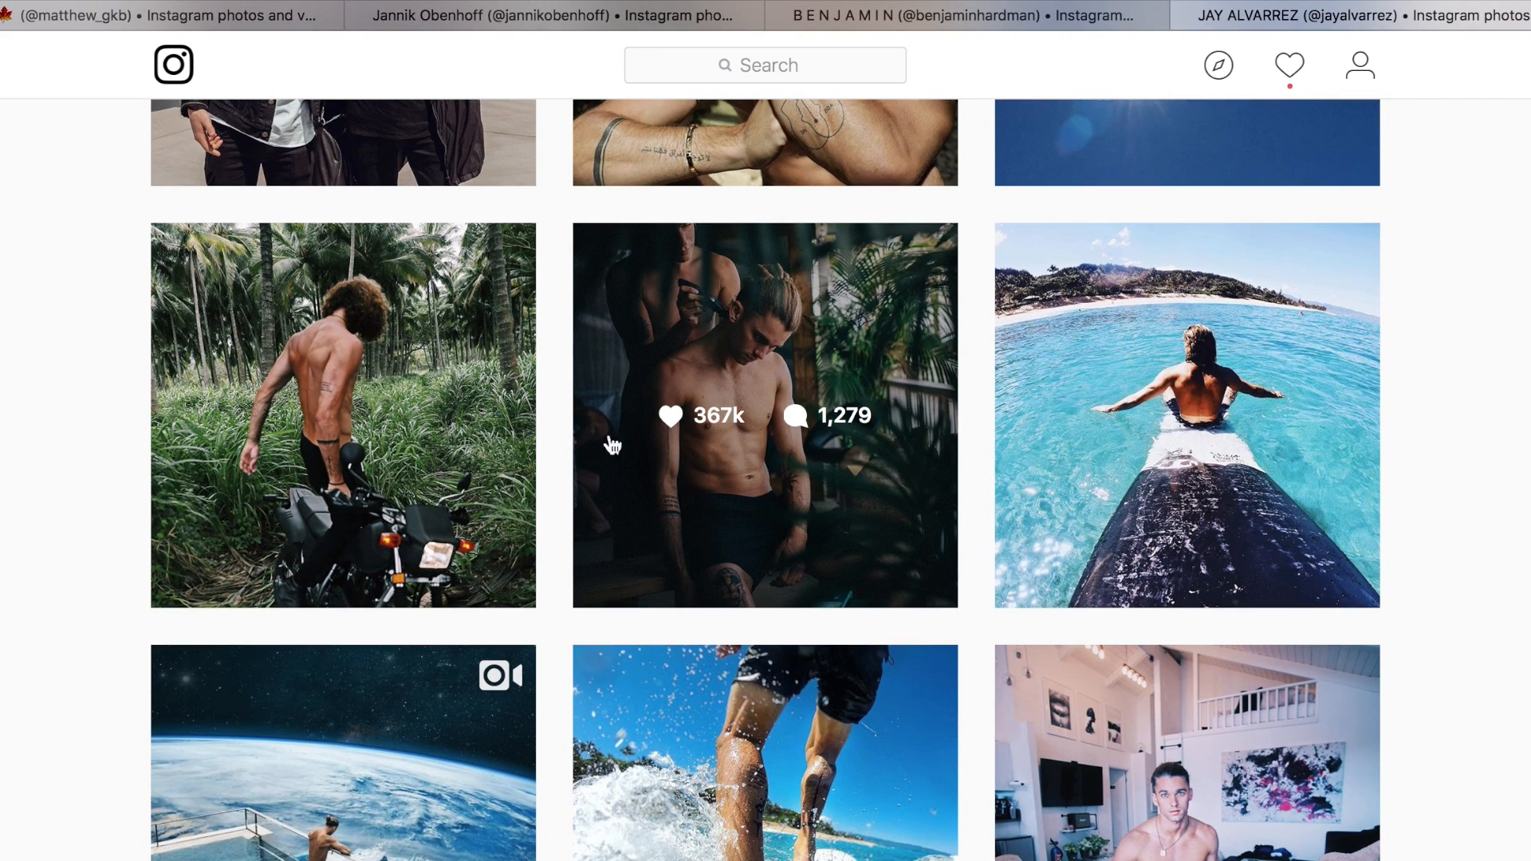
Open the motorcycle-in-the-palms post, compare it with the palm tree photo IMG_2532.JPG in Lightroom, and close the post.
{"action": "left_click", "coordinate": [351, 544]}
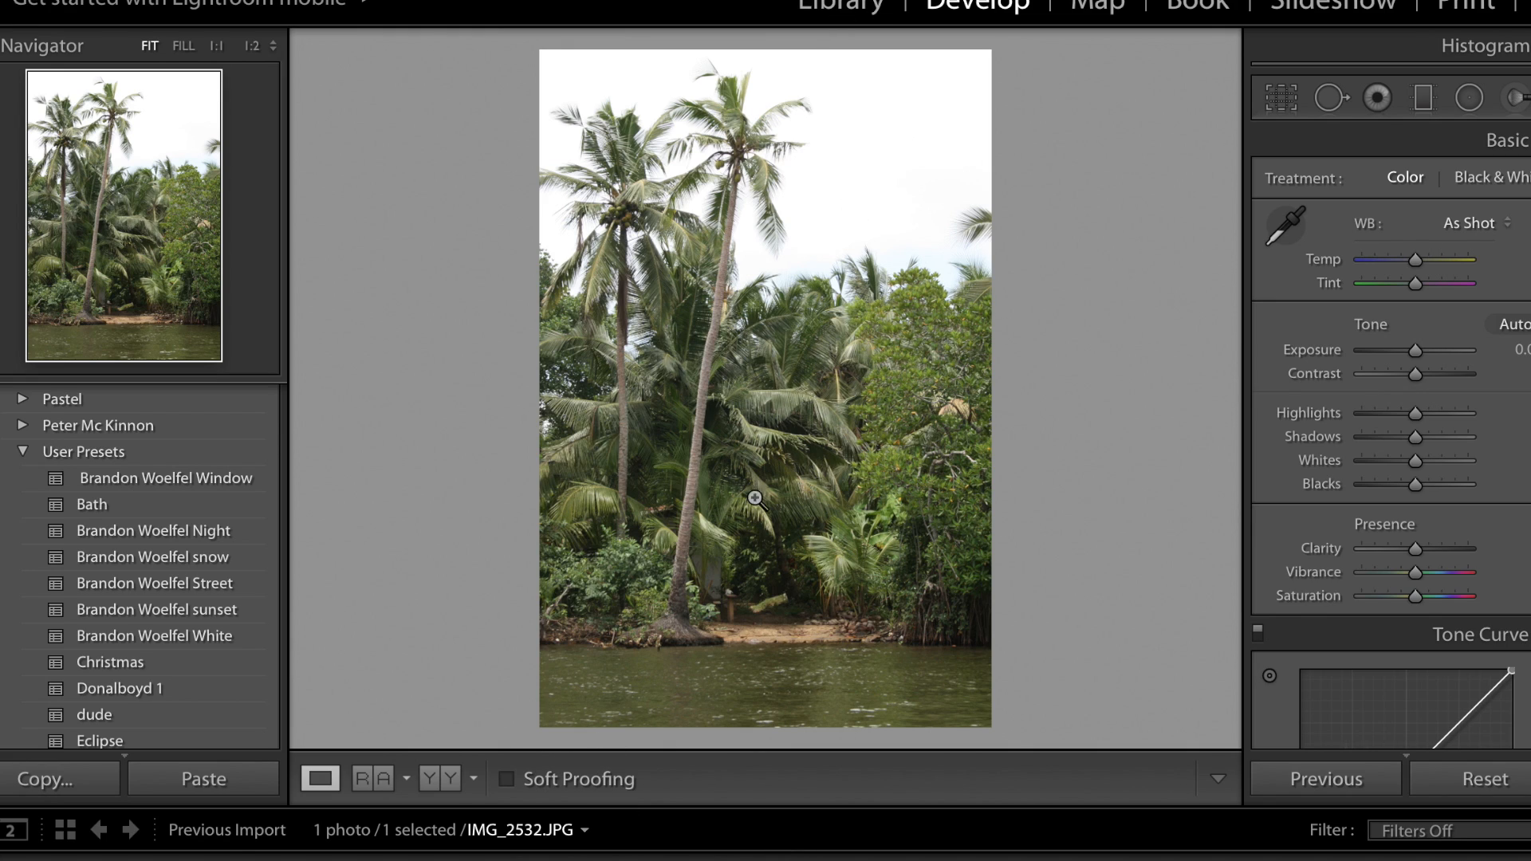
{"action": "key", "text": "super+Tab"}
{"action": "key", "text": "super+Tab"}
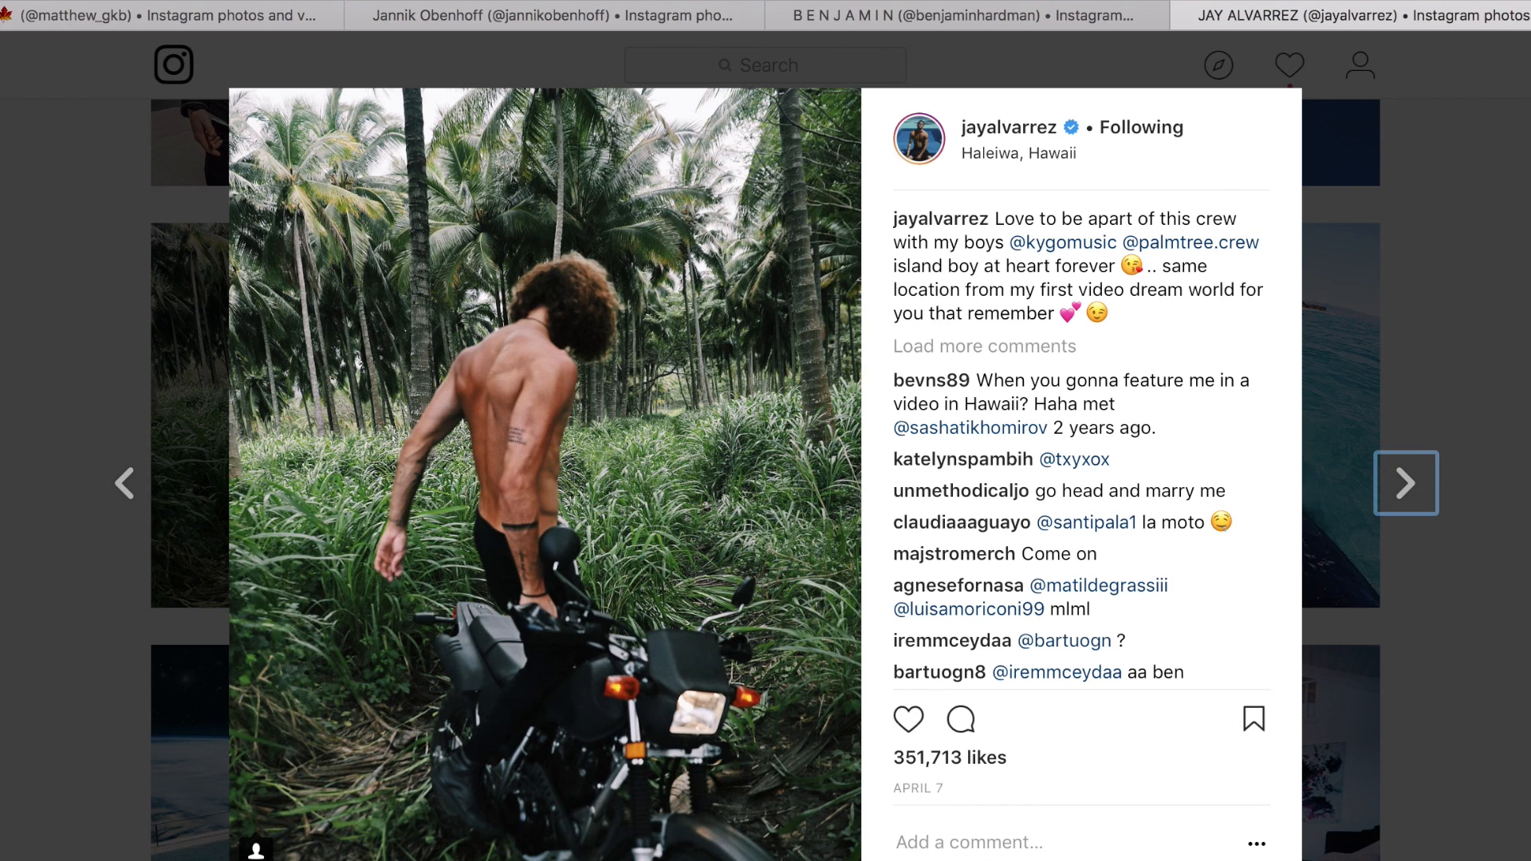
{"action": "key", "text": "Escape"}
View the haircut photo behind the palm leaves and the portrait with tattooed forearms enlarged, closing each one.
{"action": "left_click", "coordinate": [830, 531]}
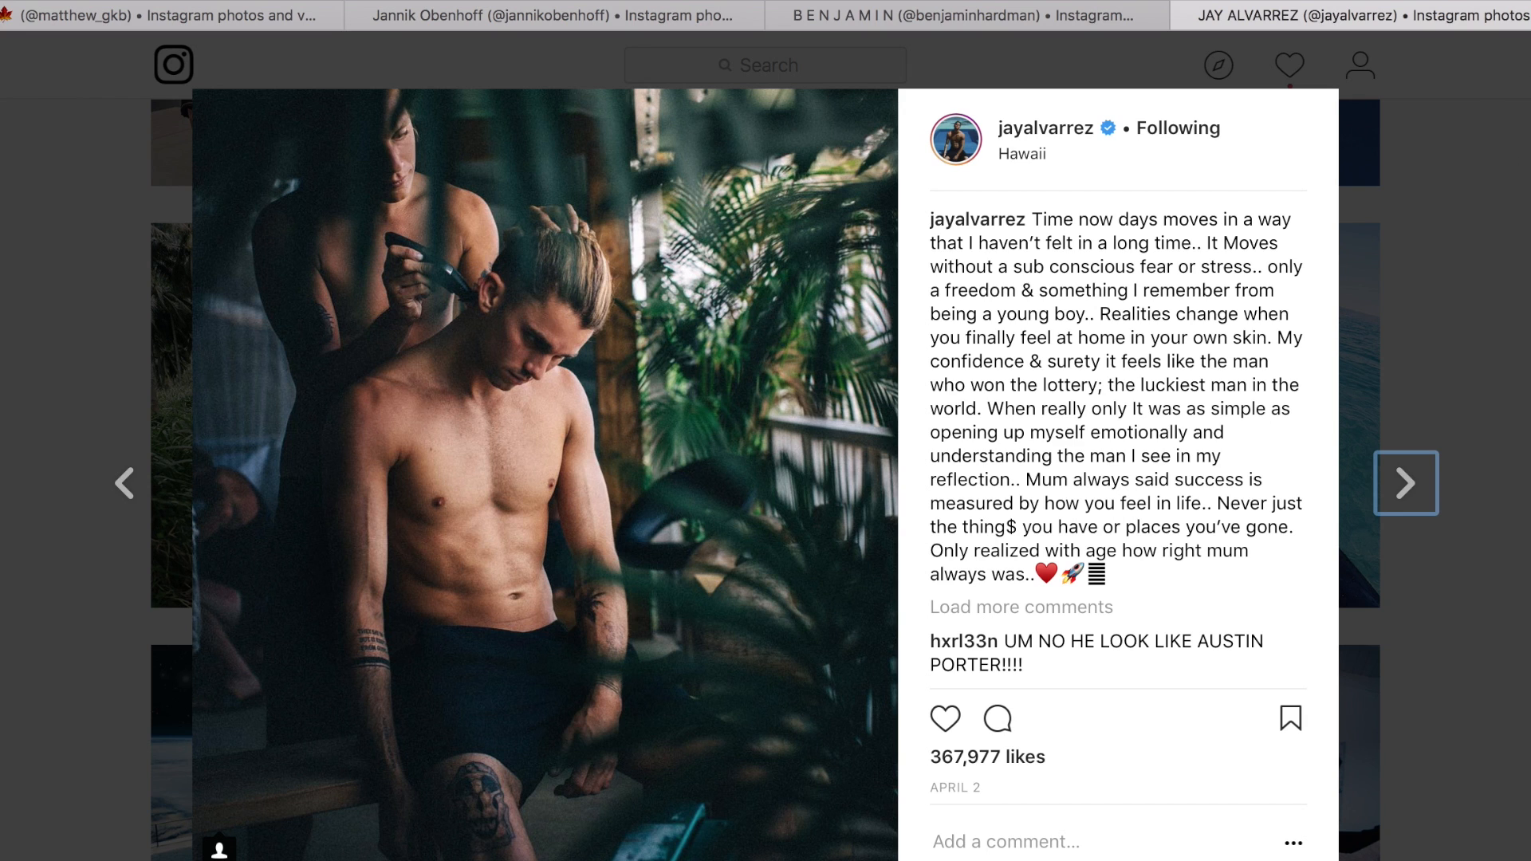
{"action": "key", "text": "Escape"}
{"action": "scroll", "coordinate": [1514, 266], "scroll_direction": "up", "scroll_amount": 5}
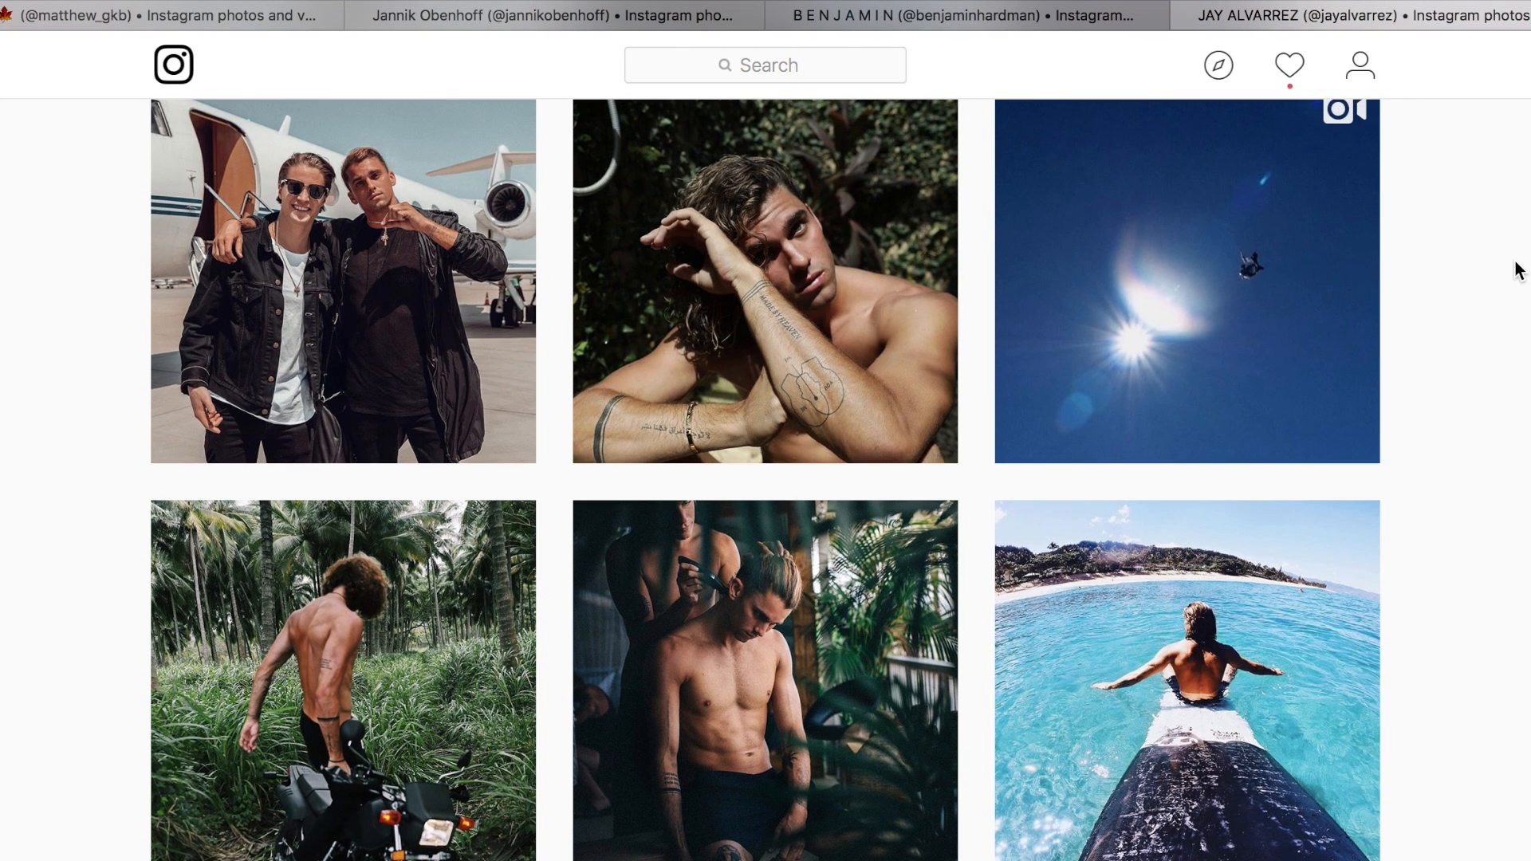
{"action": "left_click", "coordinate": [940, 369]}
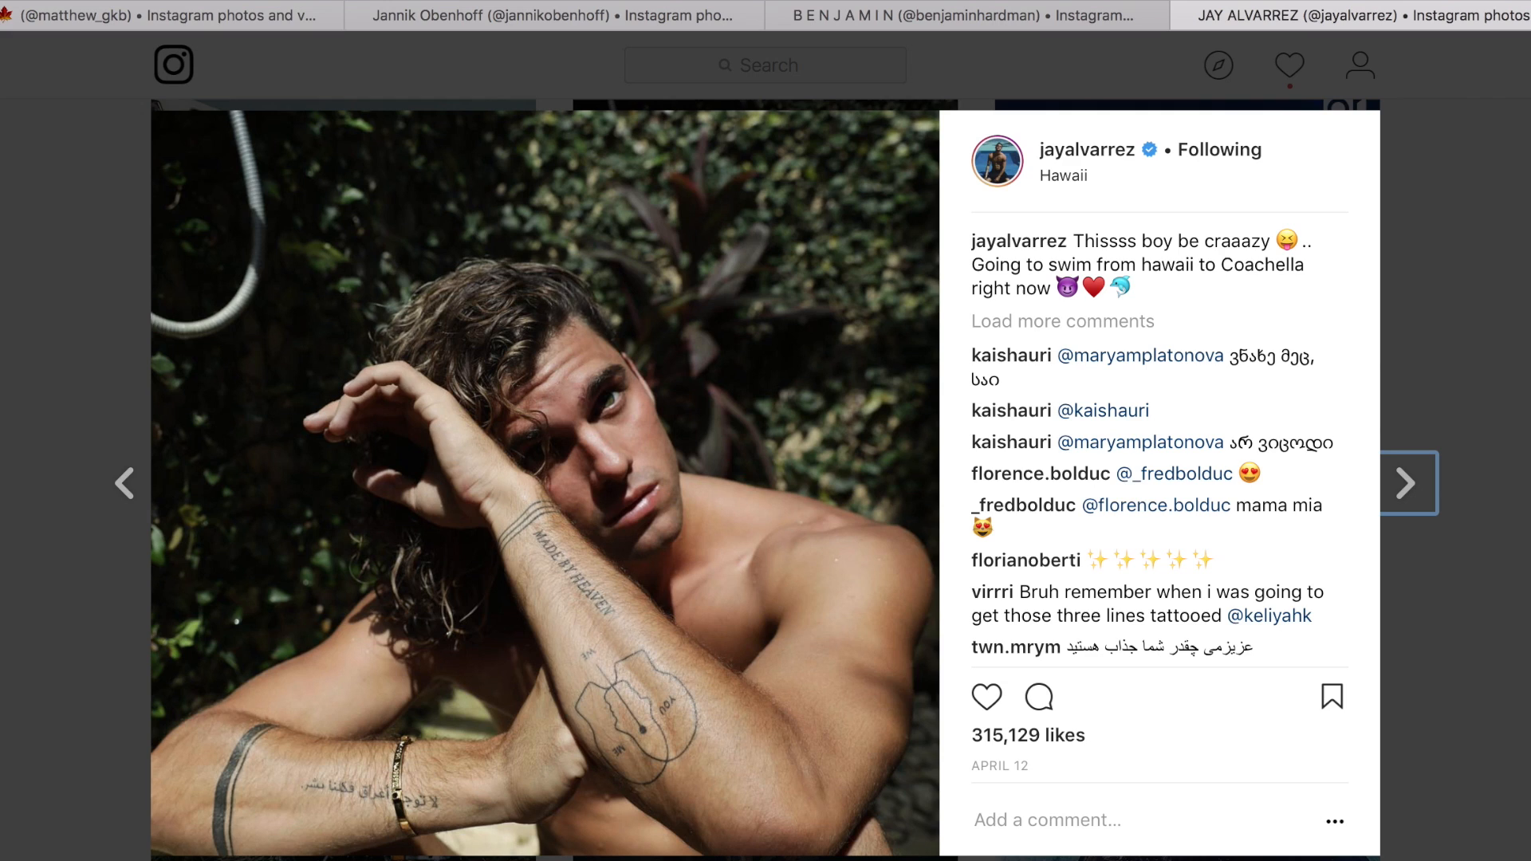
{"action": "key", "text": "Escape"}
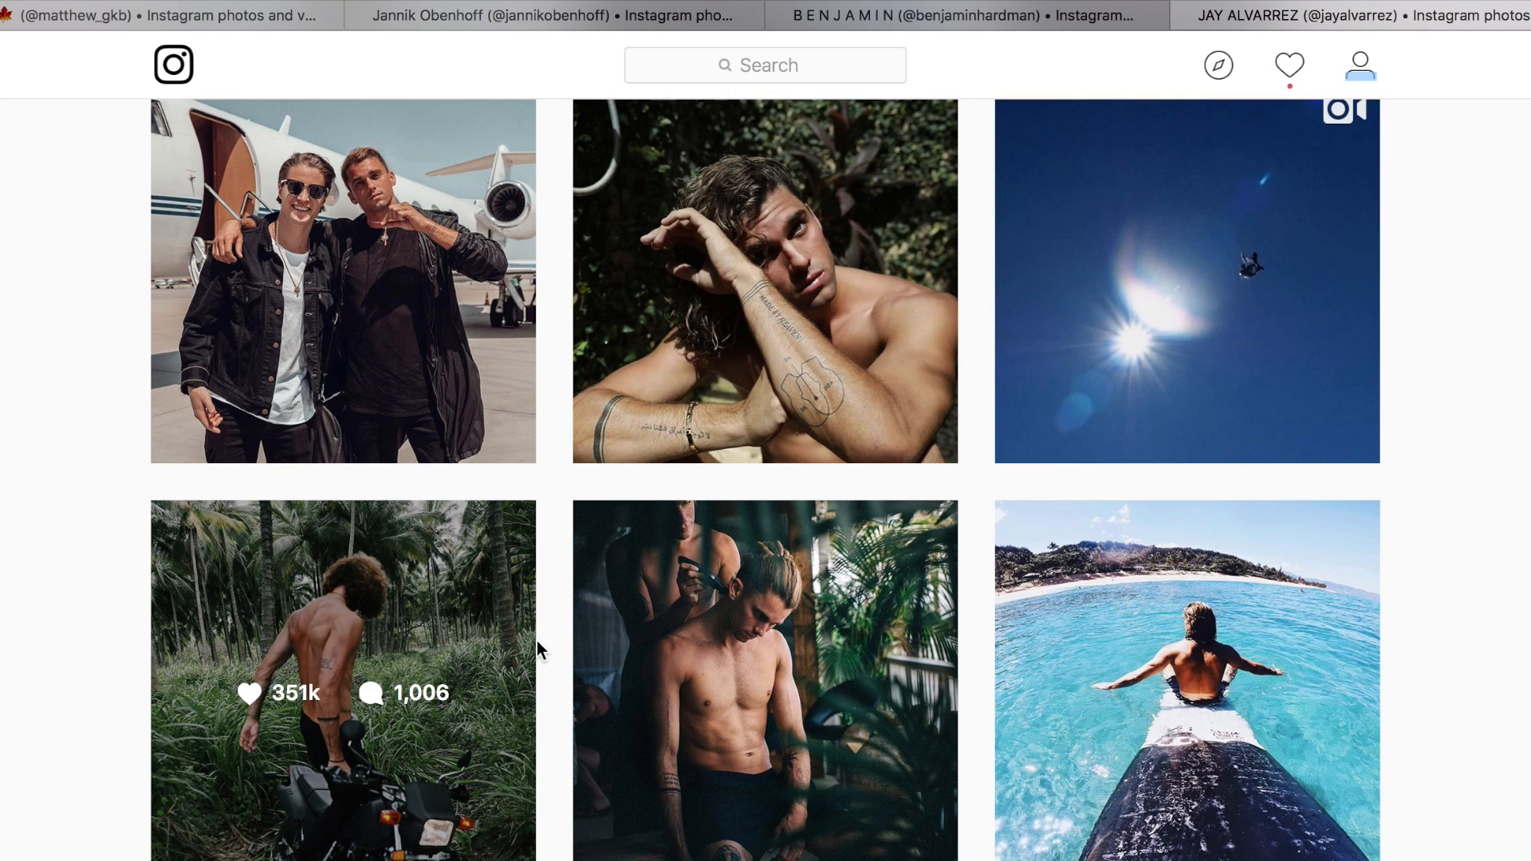
Enlarge the motorcycle-in-the-palms post once more for its tones, and return to the profile grid.
{"action": "scroll", "coordinate": [537, 651], "scroll_direction": "down", "scroll_amount": 2}
{"action": "left_click", "coordinate": [317, 678]}
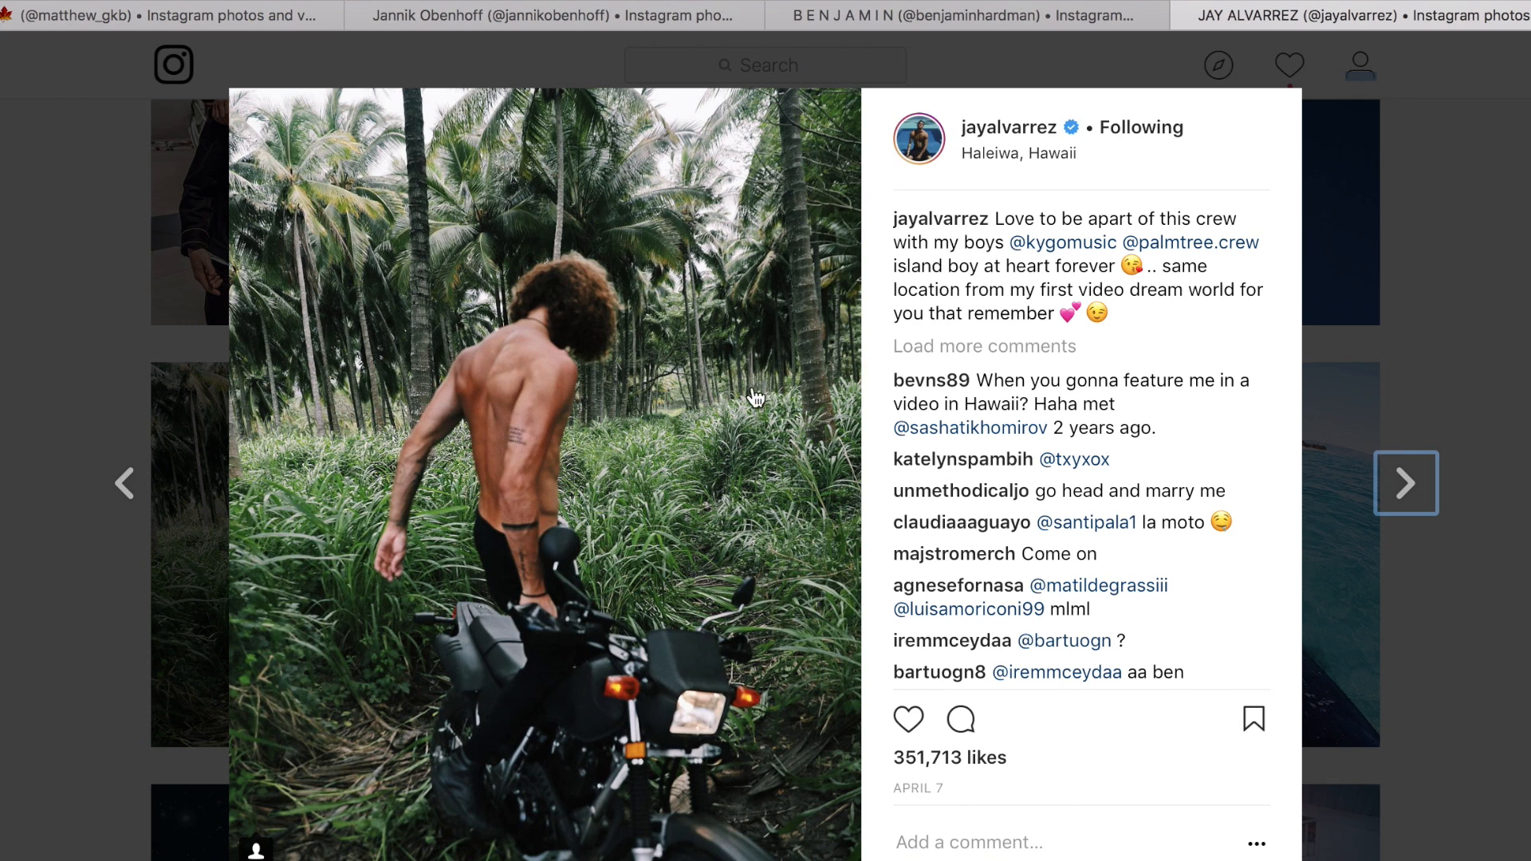
{"action": "left_click", "coordinate": [1527, 63]}
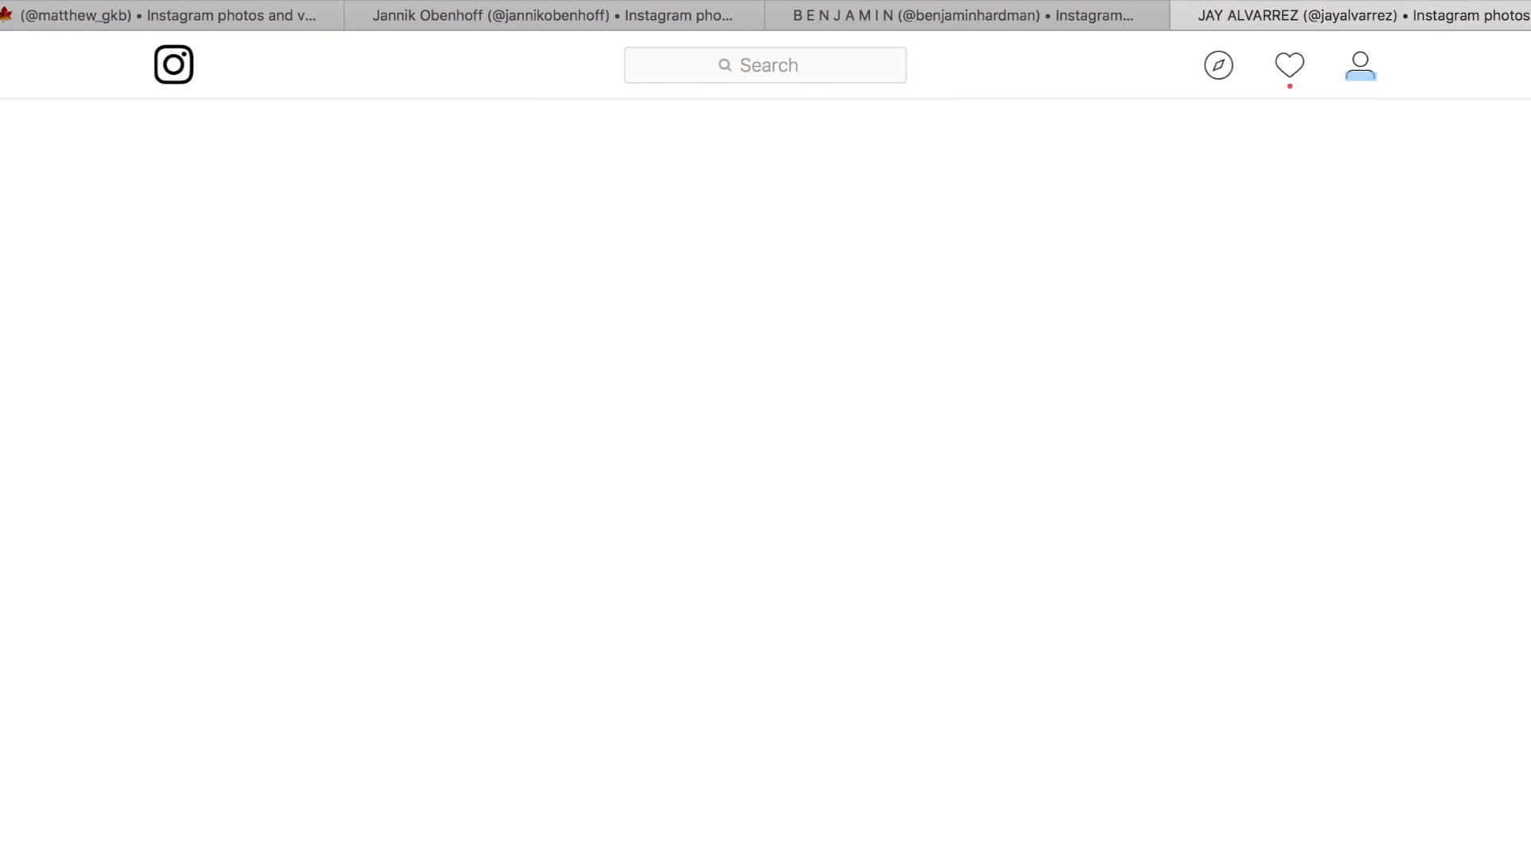
{"action": "scroll", "coordinate": [1436, 566], "scroll_direction": "down", "scroll_amount": 1}
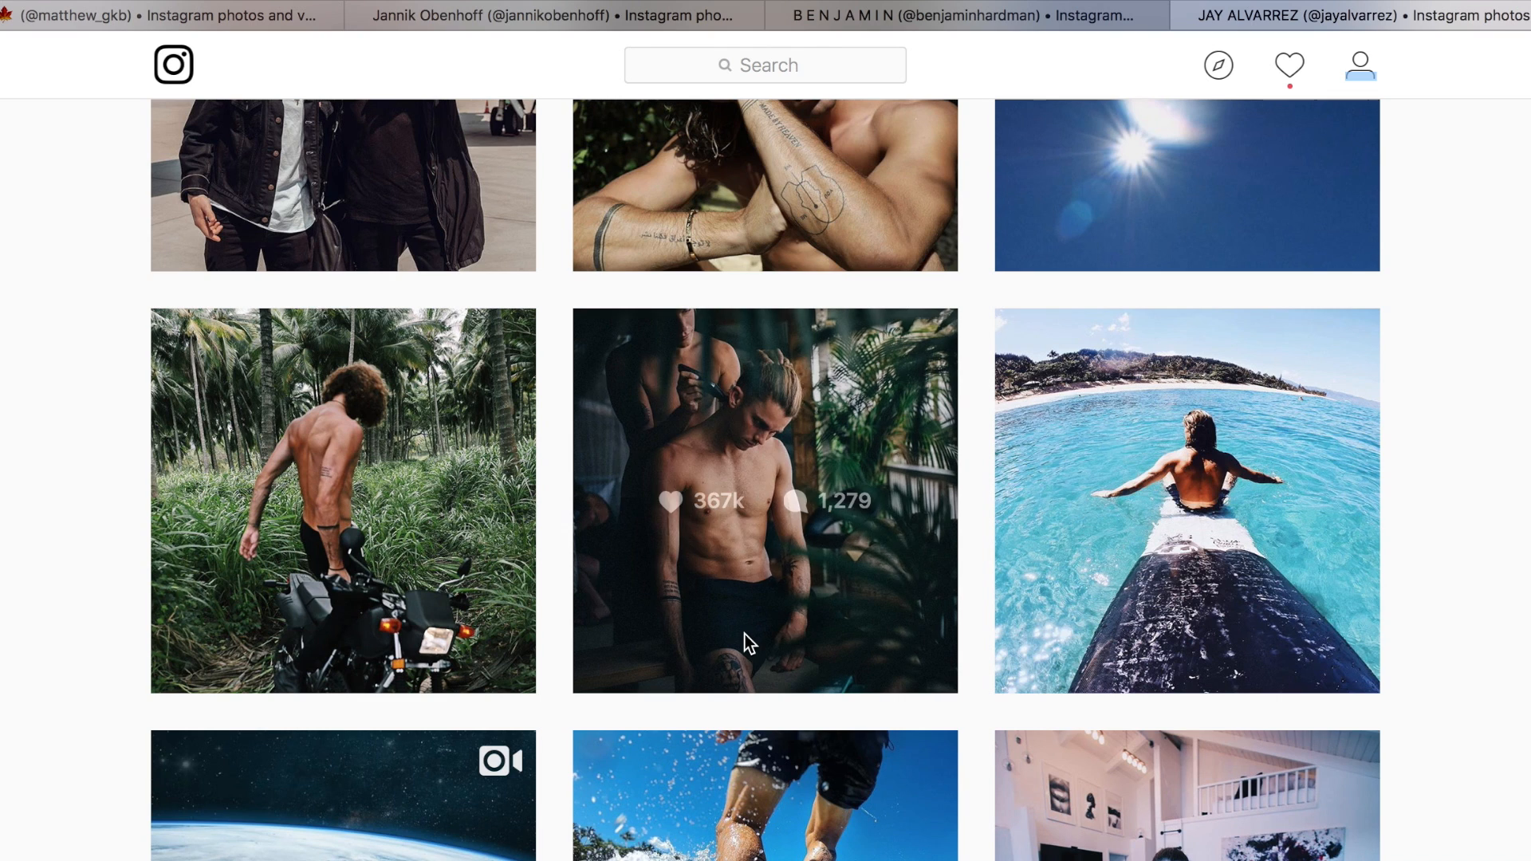
View the haircut photo behind the palm leaves enlarged, close it, and reopen the motorcycle-in-the-palms post.
{"action": "left_click", "coordinate": [745, 642]}
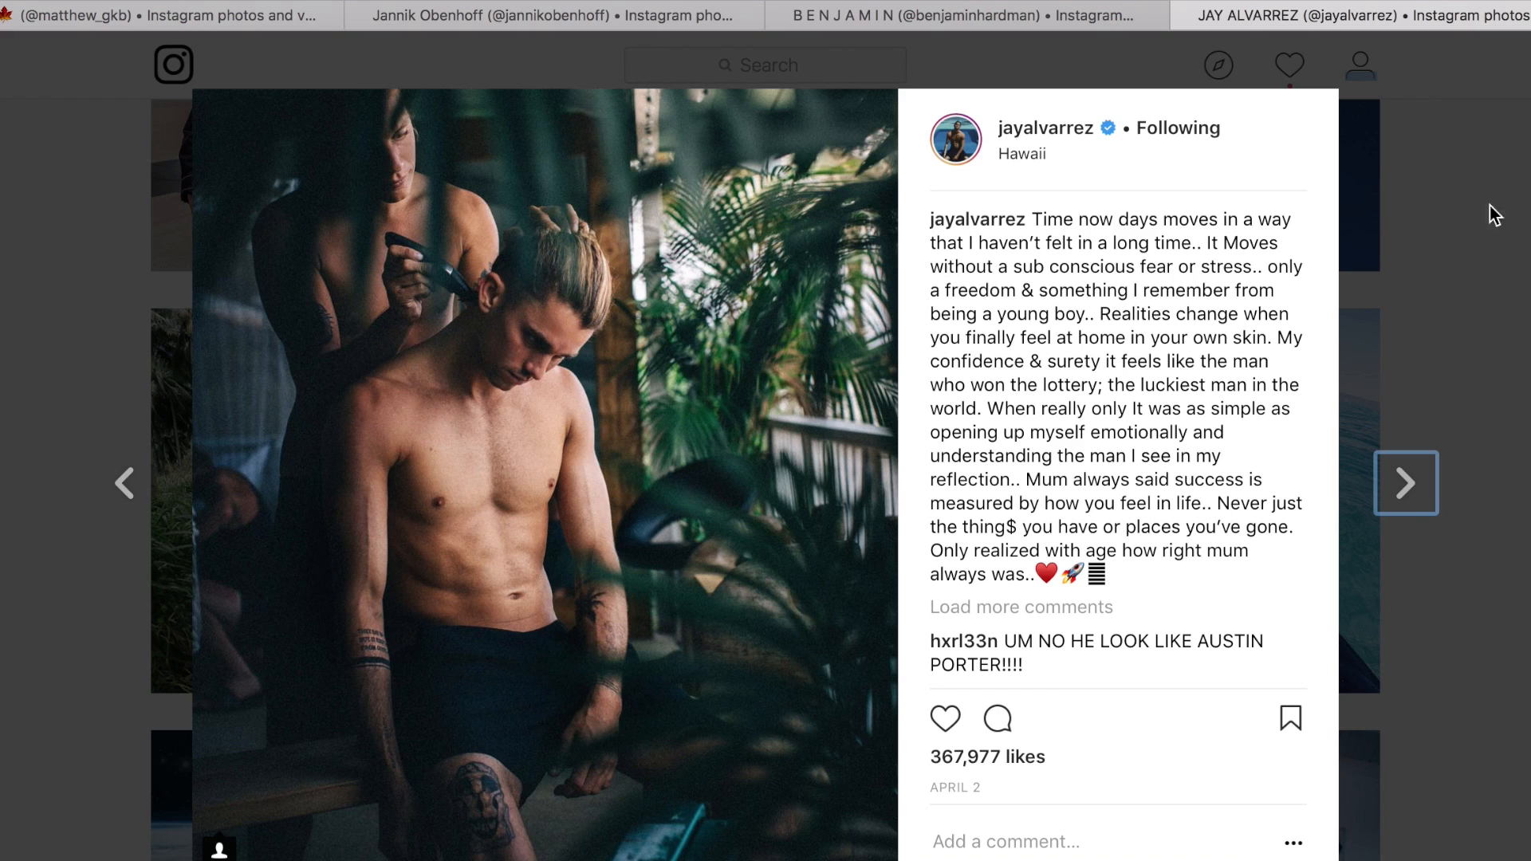
{"action": "key", "text": "Escape"}
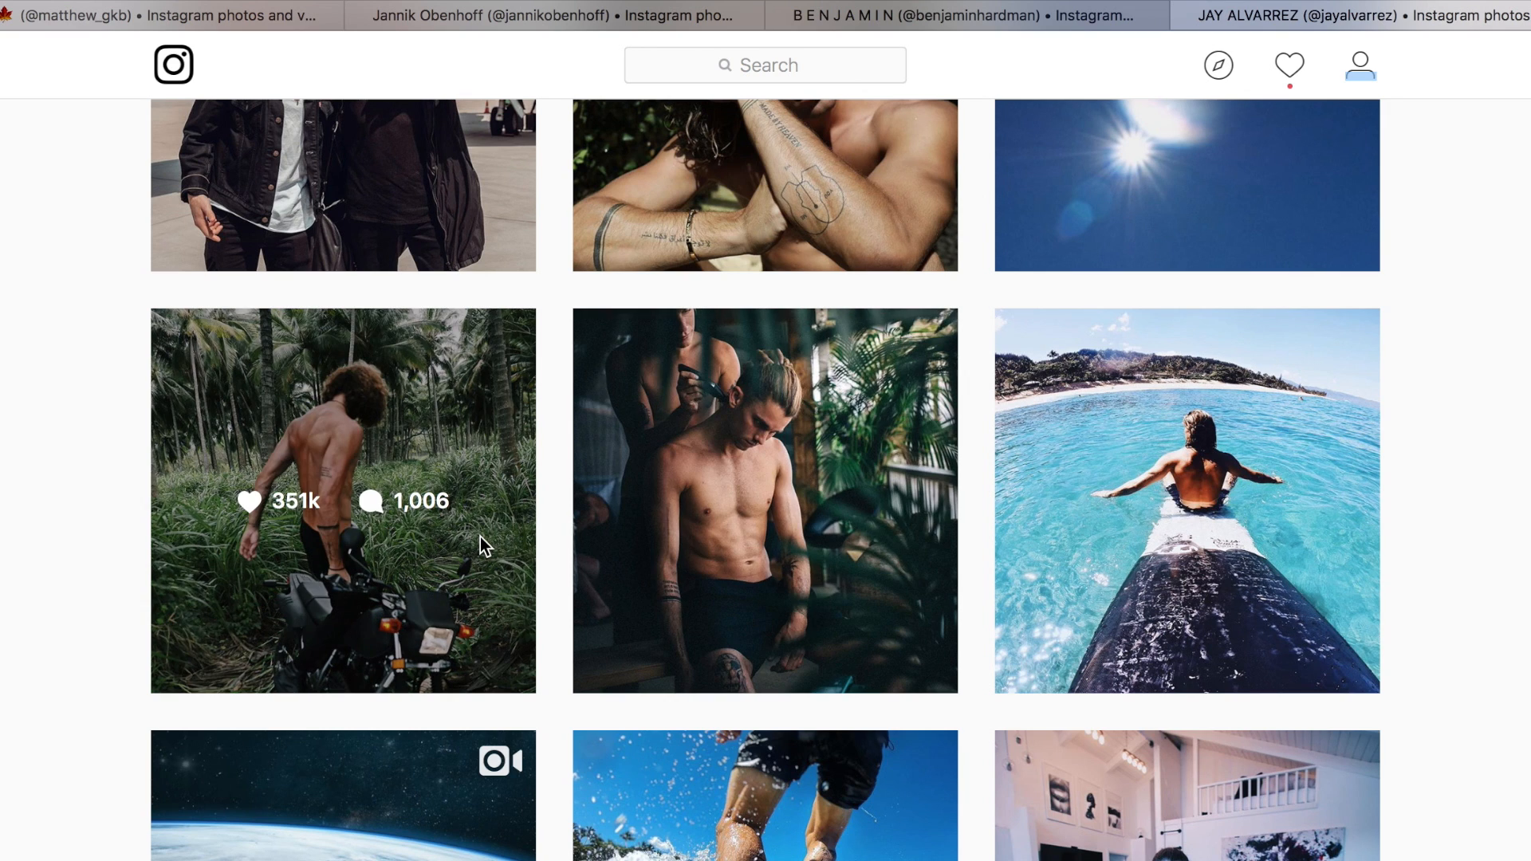
{"action": "left_click", "coordinate": [480, 537]}
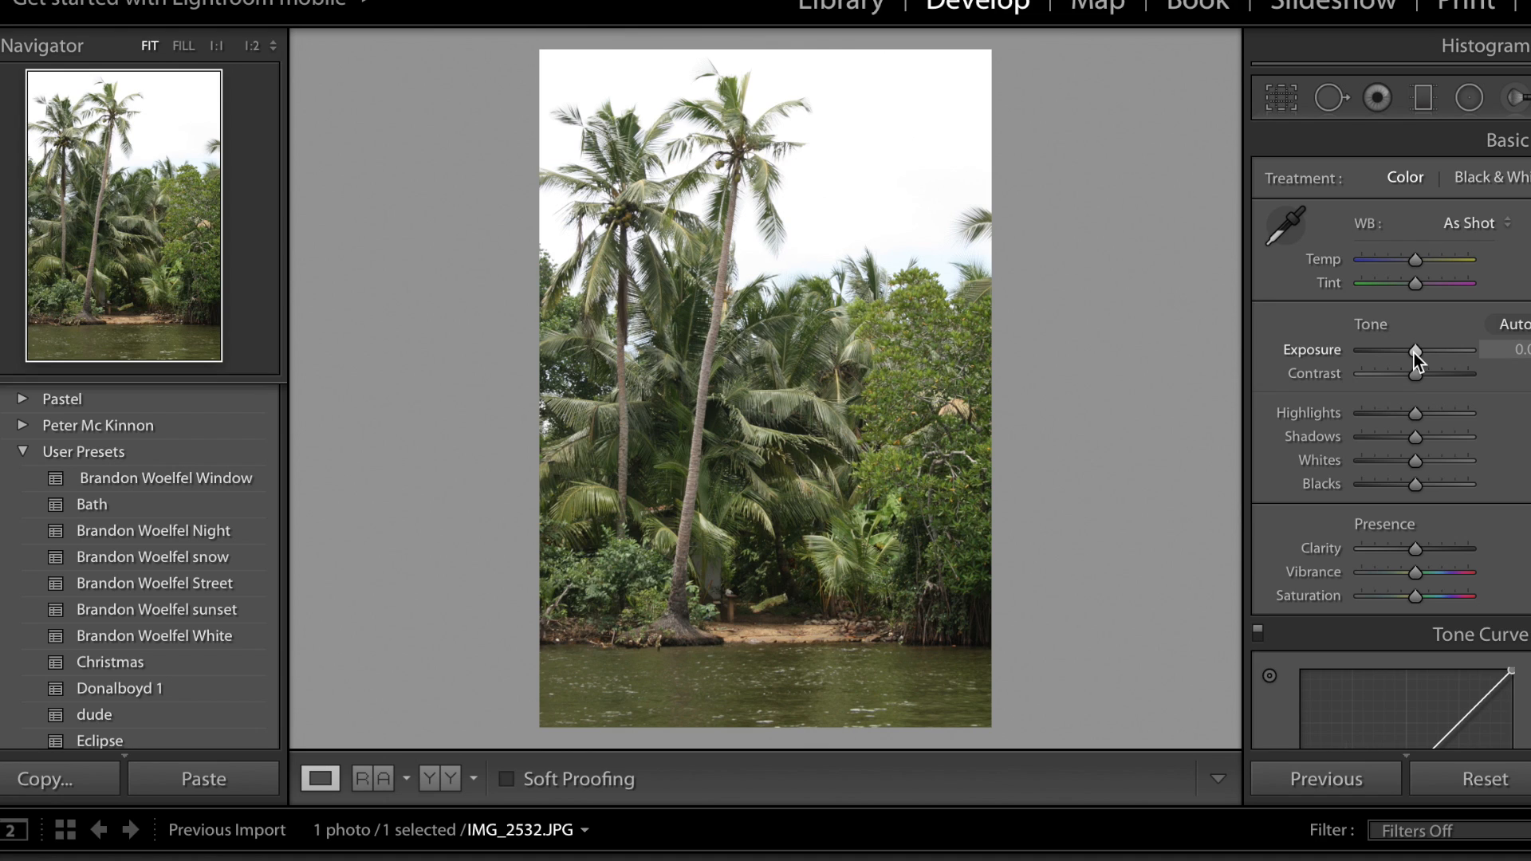
In Lightroom, lower the palm tree photo's exposure to about −0.5 and raise its contrast slightly.
{"action": "left_click_drag", "start_coordinate": [1413, 352], "coordinate": [1410, 353]}
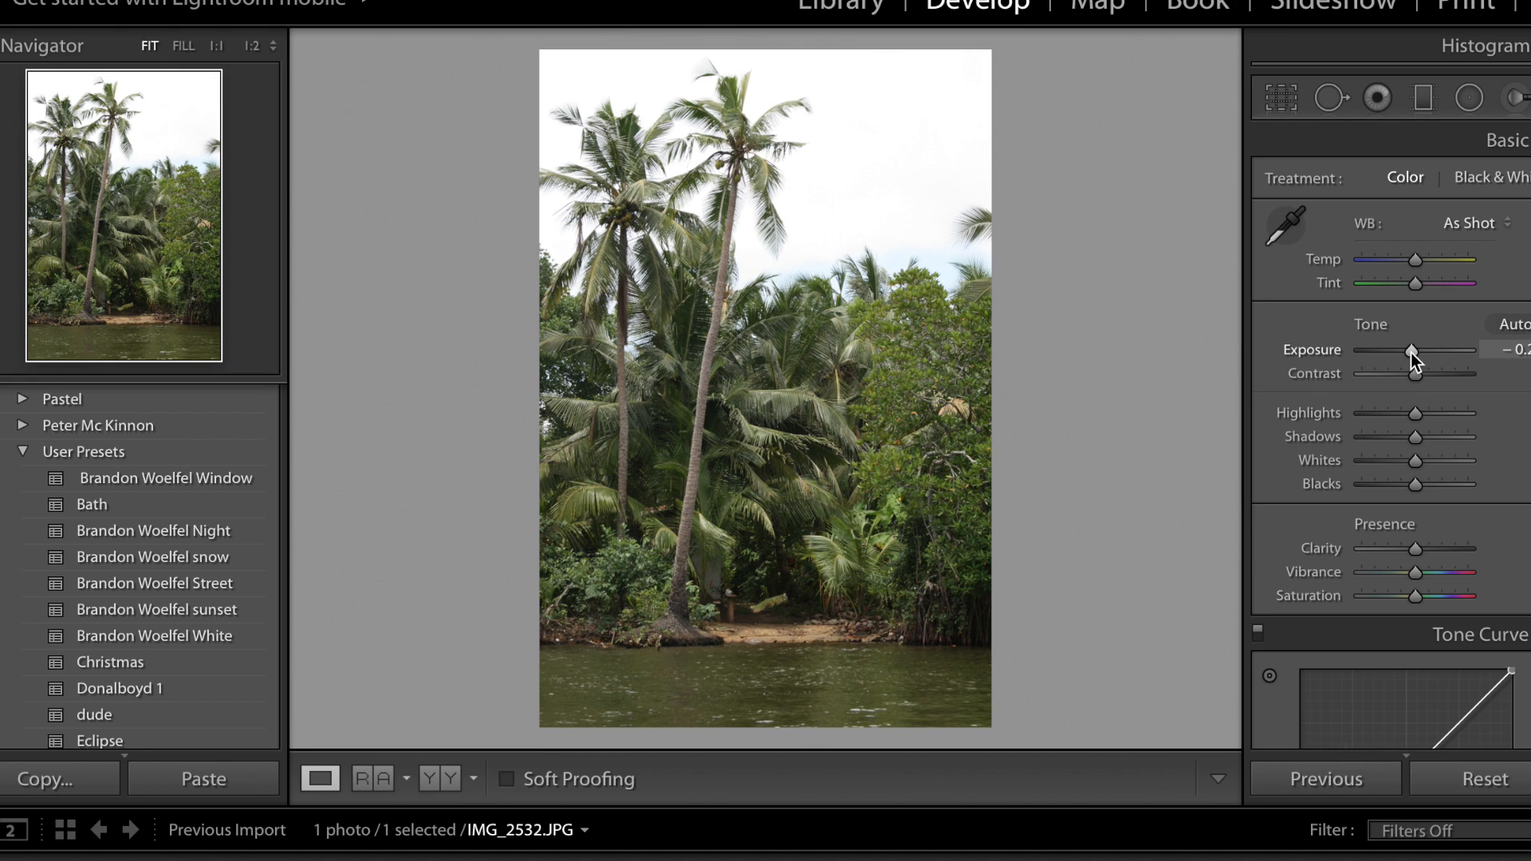
{"action": "left_click_drag", "start_coordinate": [1410, 353], "coordinate": [1409, 353]}
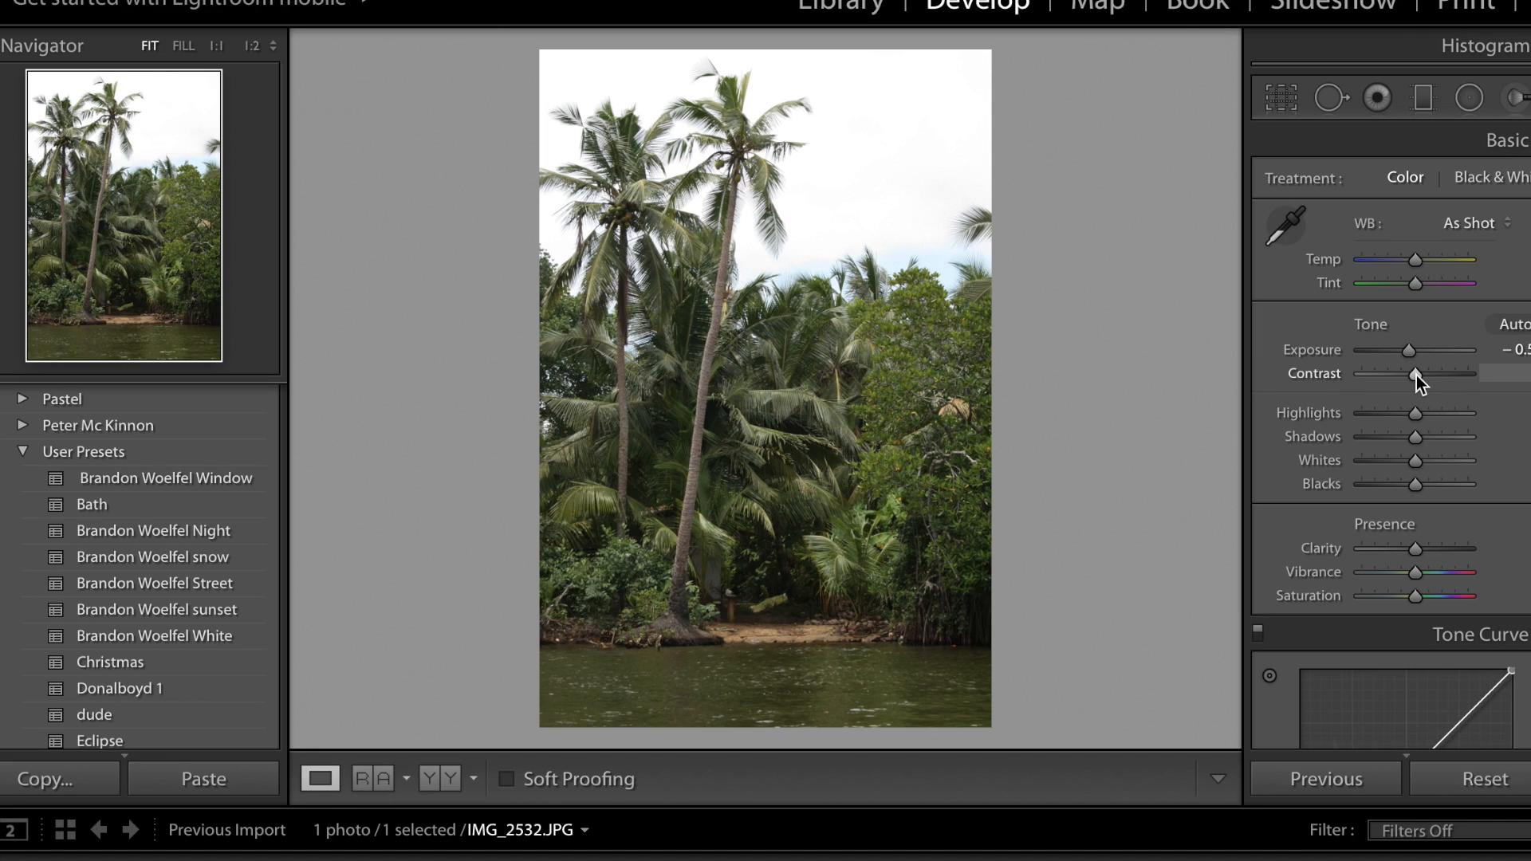
{"action": "left_click_drag", "start_coordinate": [1418, 376], "coordinate": [1424, 377]}
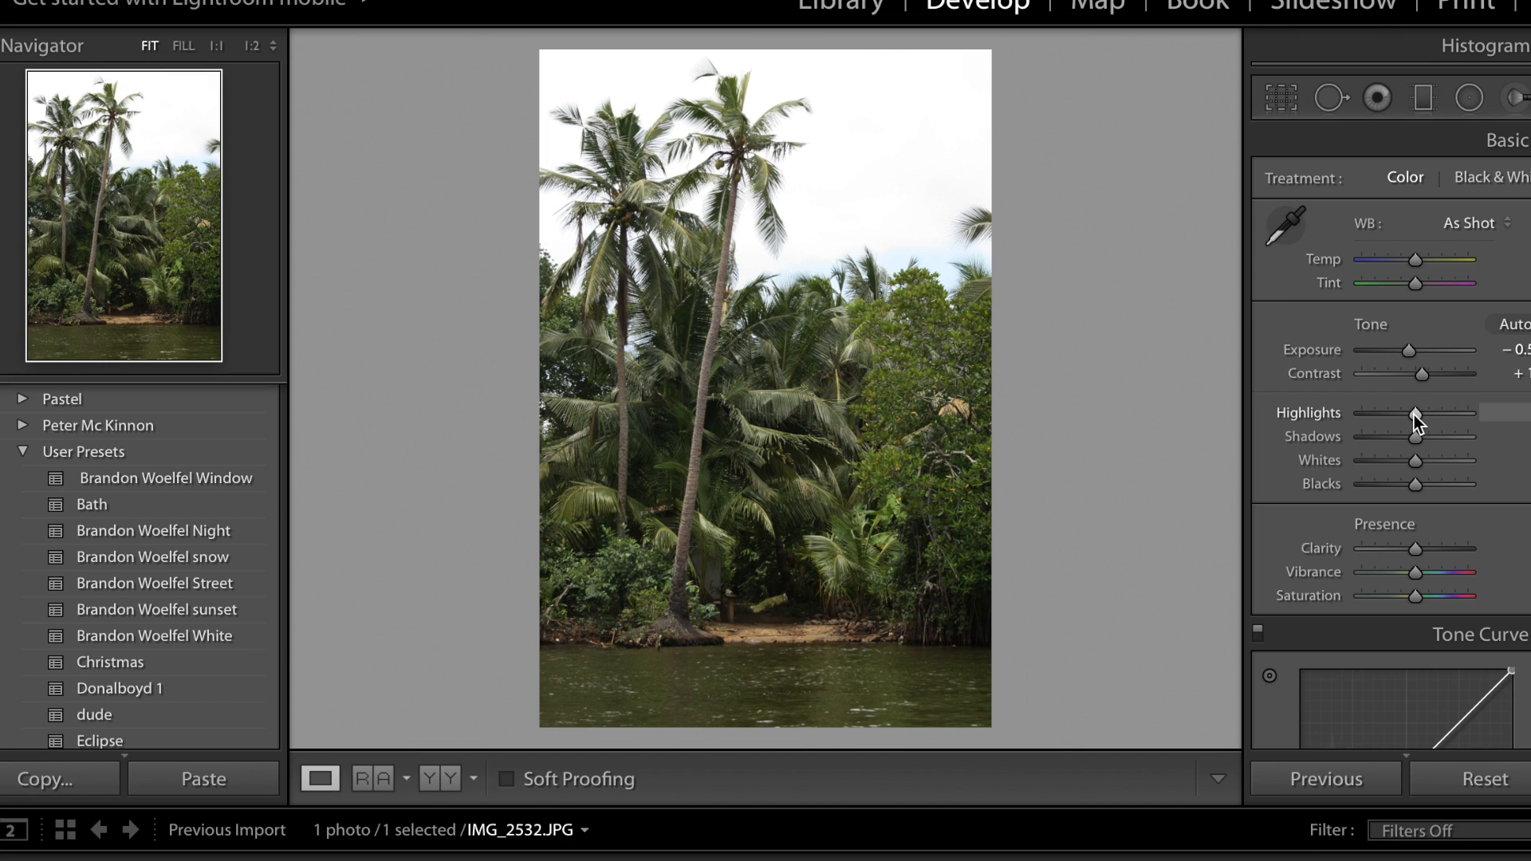
Raise the highlights and whites moderately, and lower the shadows and blacks to deepen the palm trees' dark areas.
{"action": "mouse_move", "coordinate": [1415, 413]}
{"action": "left_mouse_down"}
{"action": "mouse_move", "coordinate": [1510, 412]}
{"action": "mouse_move", "coordinate": [1410, 402]}
{"action": "mouse_move", "coordinate": [1466, 397]}
{"action": "mouse_move", "coordinate": [1418, 402]}
{"action": "mouse_move", "coordinate": [1449, 404]}
{"action": "mouse_move", "coordinate": [1432, 404]}
{"action": "left_mouse_up"}
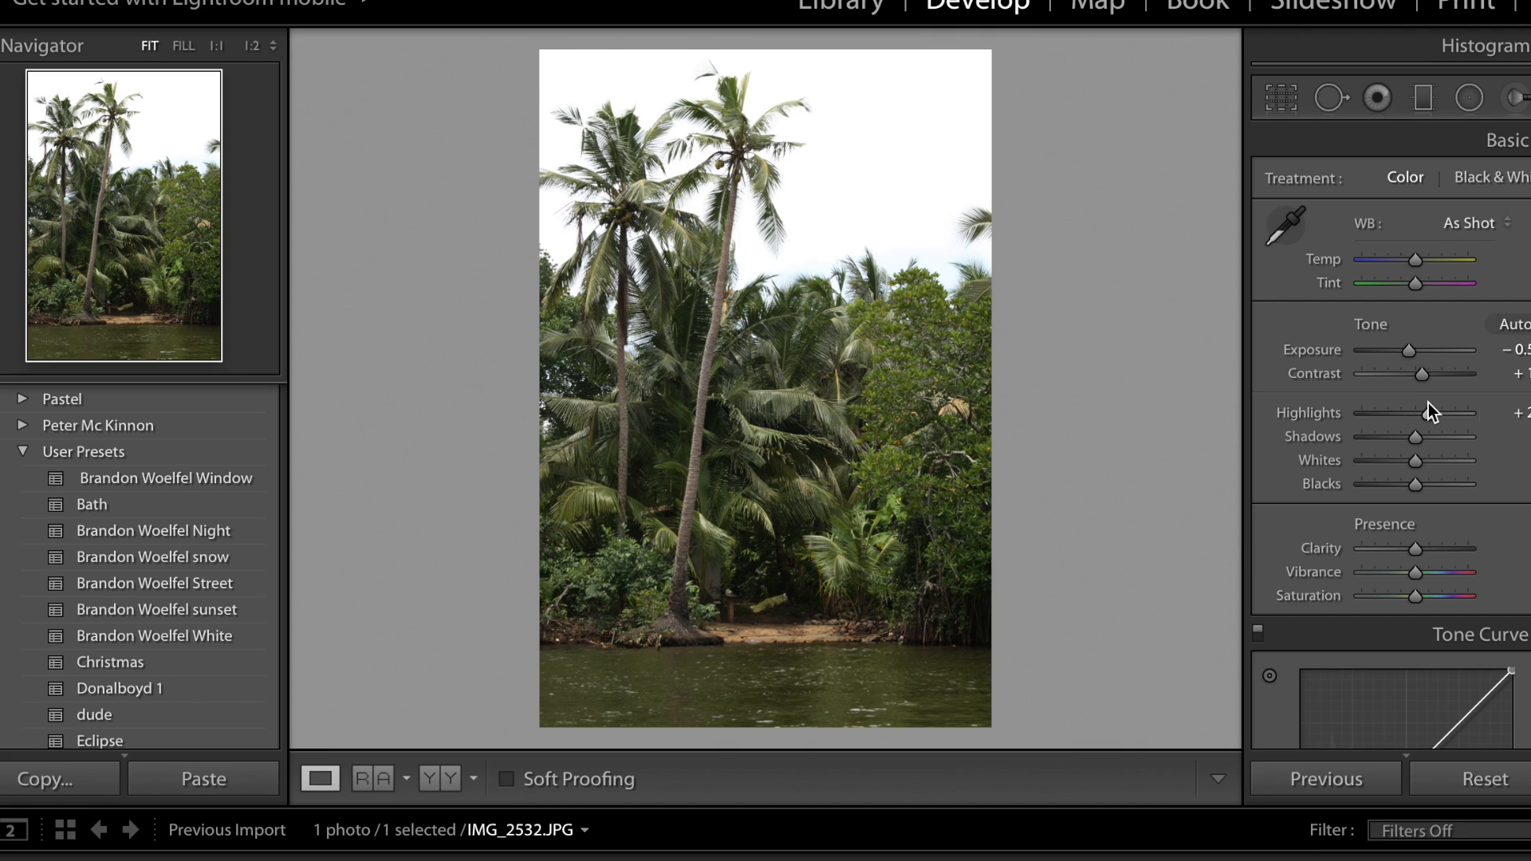
{"action": "mouse_move", "coordinate": [1413, 438]}
{"action": "left_mouse_down"}
{"action": "mouse_move", "coordinate": [1477, 435]}
{"action": "mouse_move", "coordinate": [1391, 436]}
{"action": "mouse_move", "coordinate": [1419, 432]}
{"action": "left_mouse_up"}
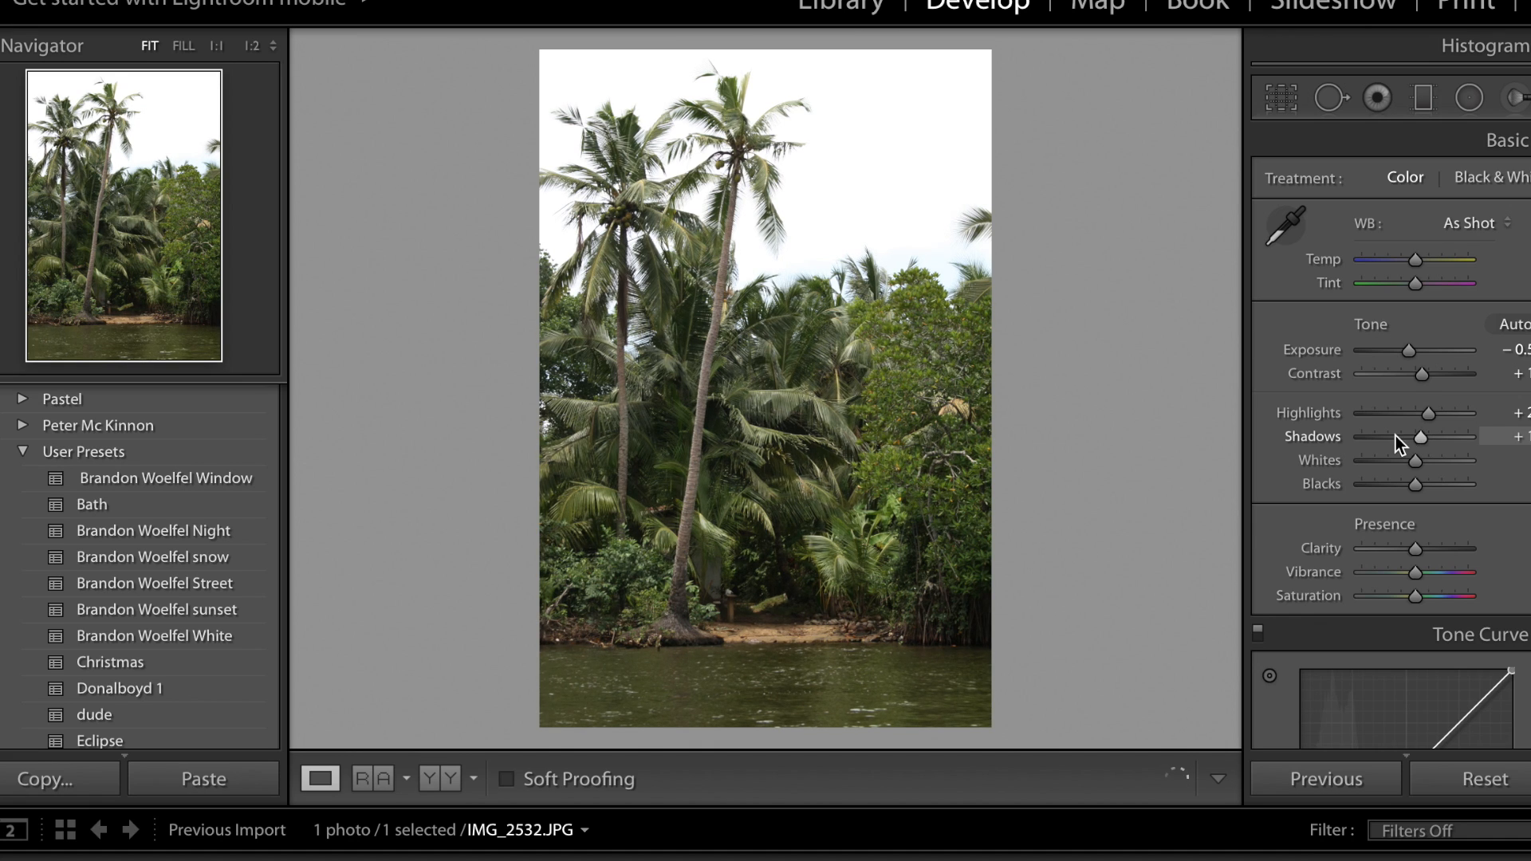
{"action": "left_click", "coordinate": [1396, 435]}
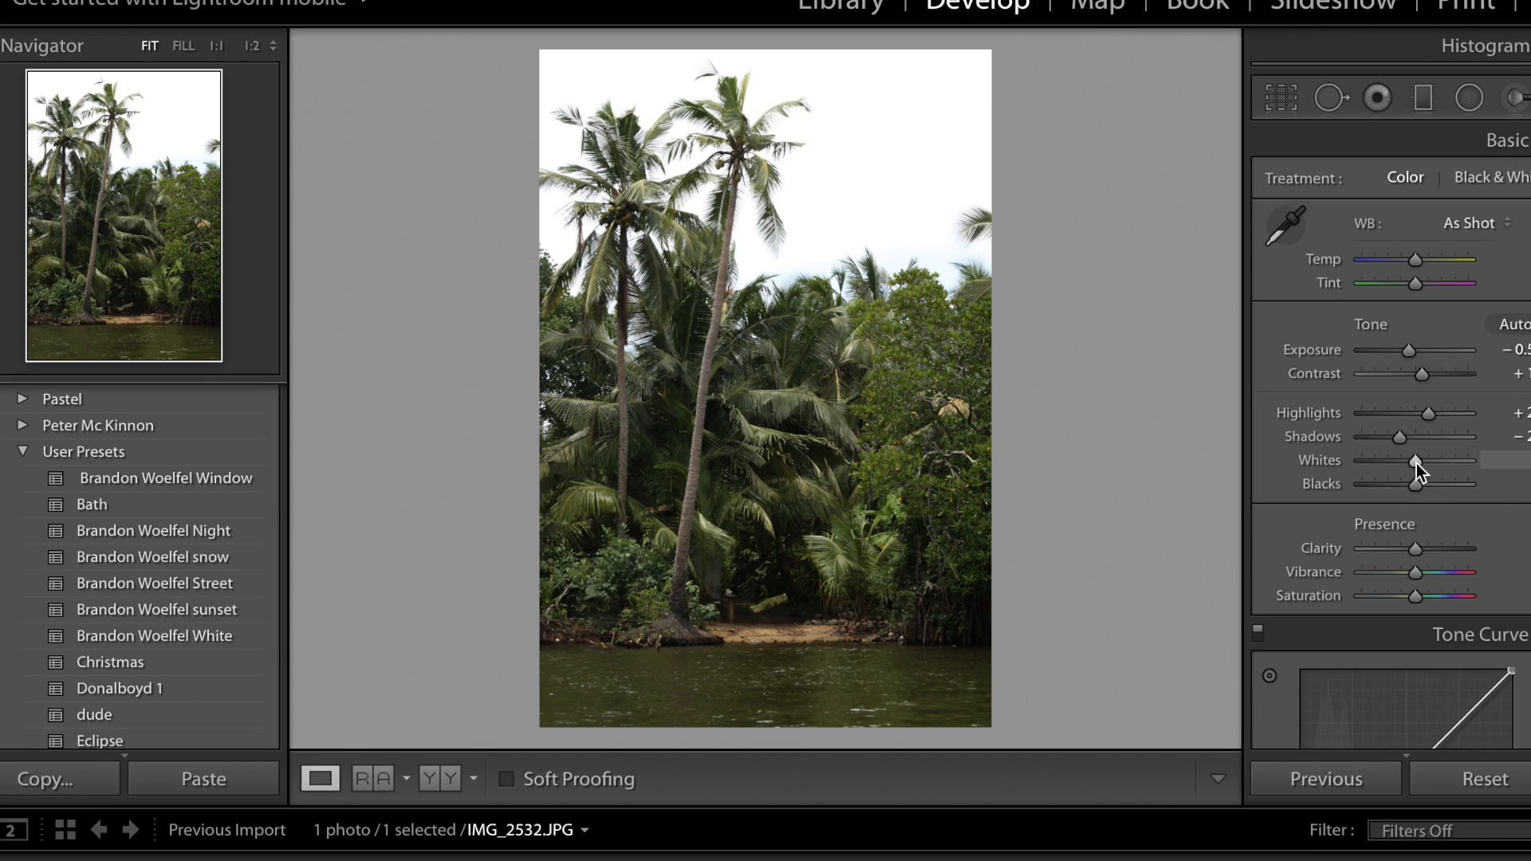
{"action": "left_click_drag", "start_coordinate": [1414, 459], "coordinate": [1408, 491]}
Raise the clarity and vibrance moderately, and reduce the saturation slightly.
{"action": "scroll", "coordinate": [1433, 526], "scroll_direction": "down", "scroll_amount": 4}
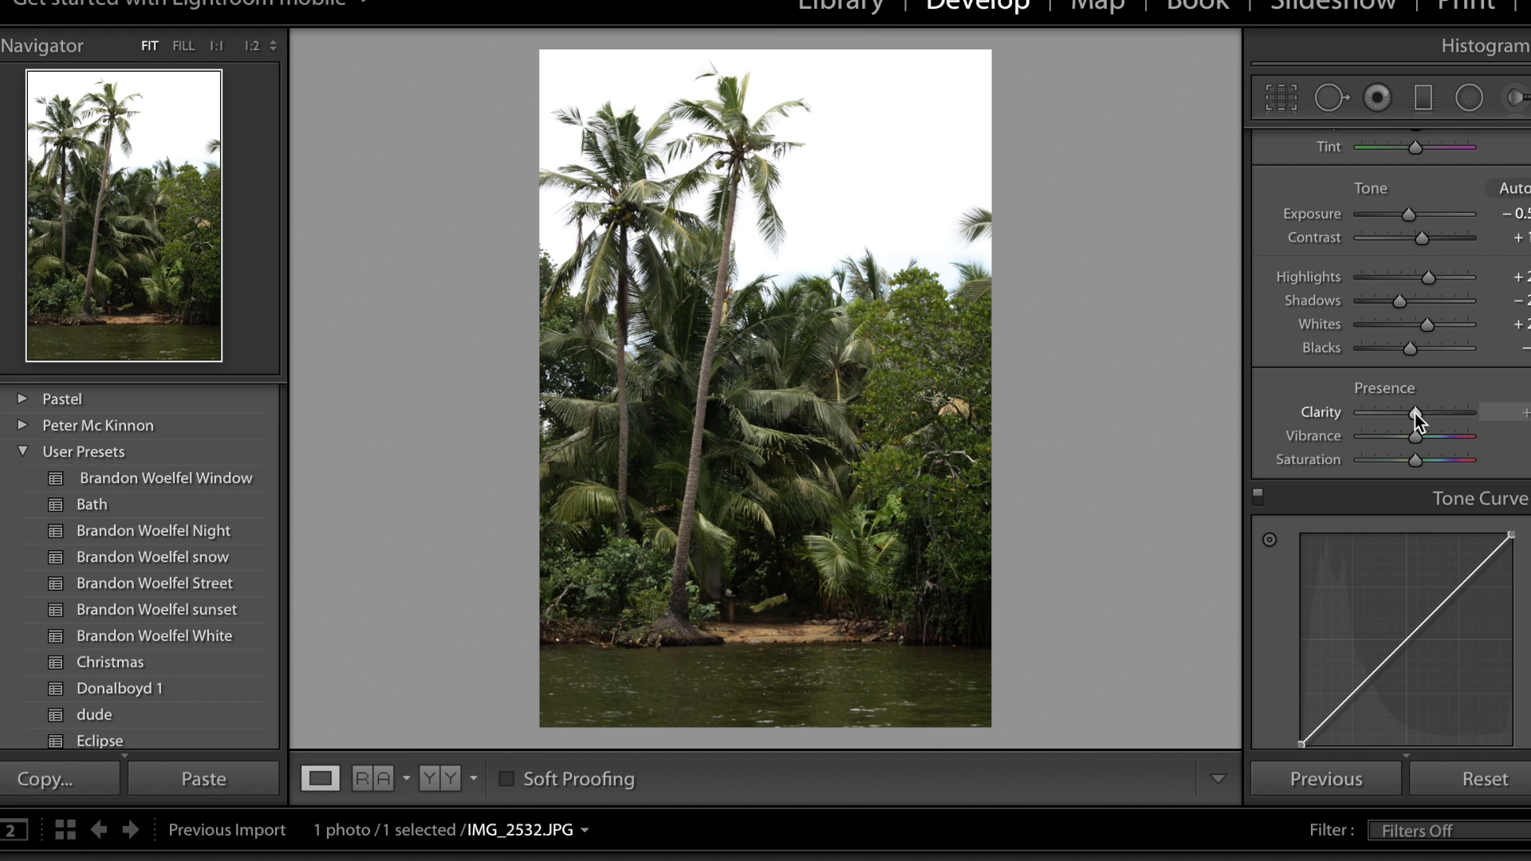
{"action": "left_click_drag", "start_coordinate": [1414, 413], "coordinate": [1428, 413]}
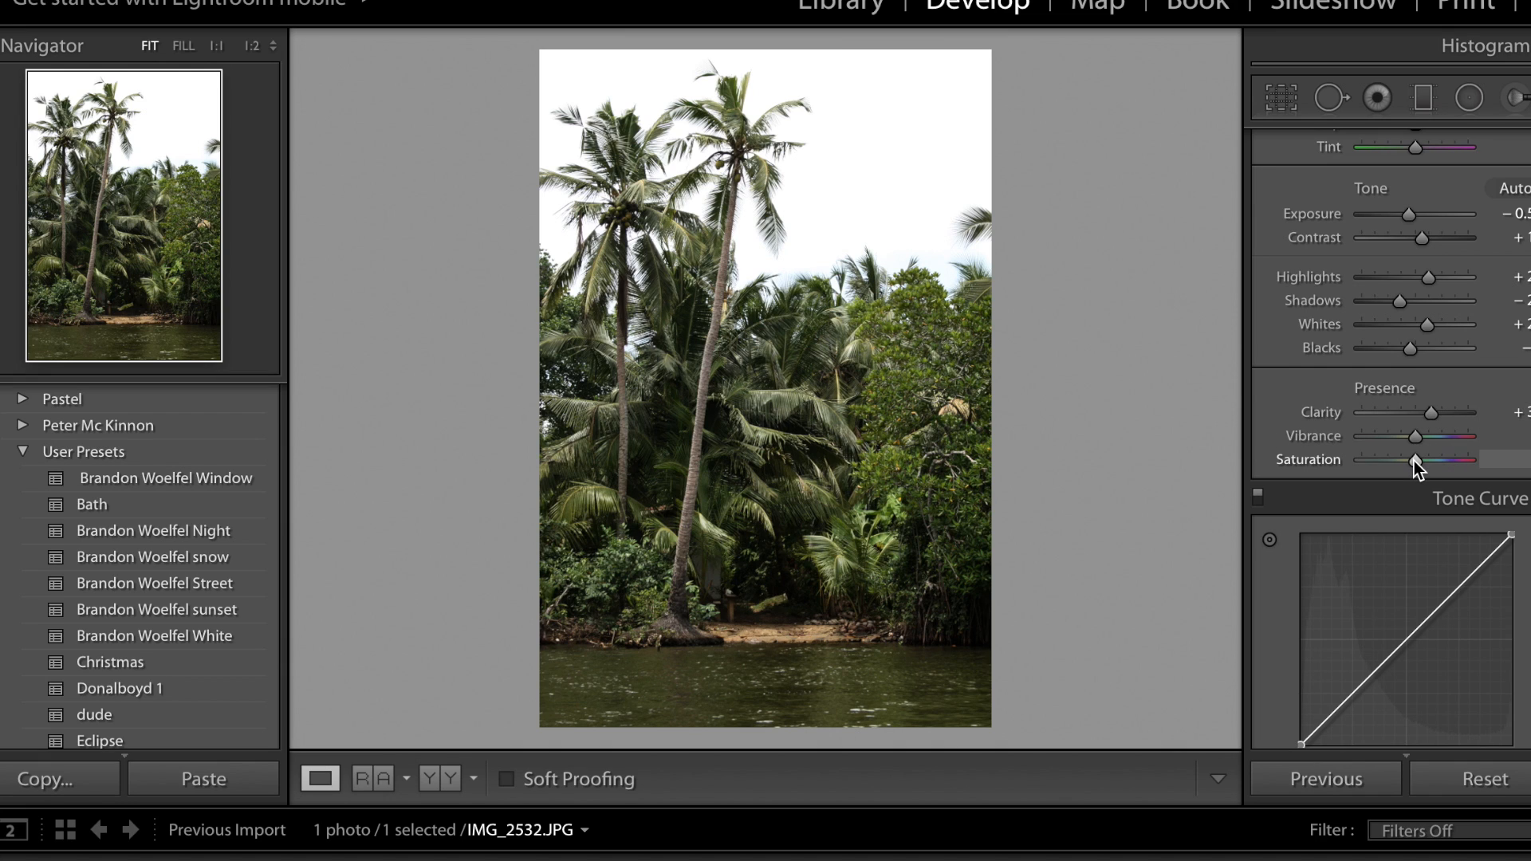
{"action": "mouse_move", "coordinate": [1414, 461]}
{"action": "left_mouse_down"}
{"action": "mouse_move", "coordinate": [1388, 460]}
{"action": "mouse_move", "coordinate": [1481, 461]}
{"action": "mouse_move", "coordinate": [1398, 466]}
{"action": "left_mouse_up"}
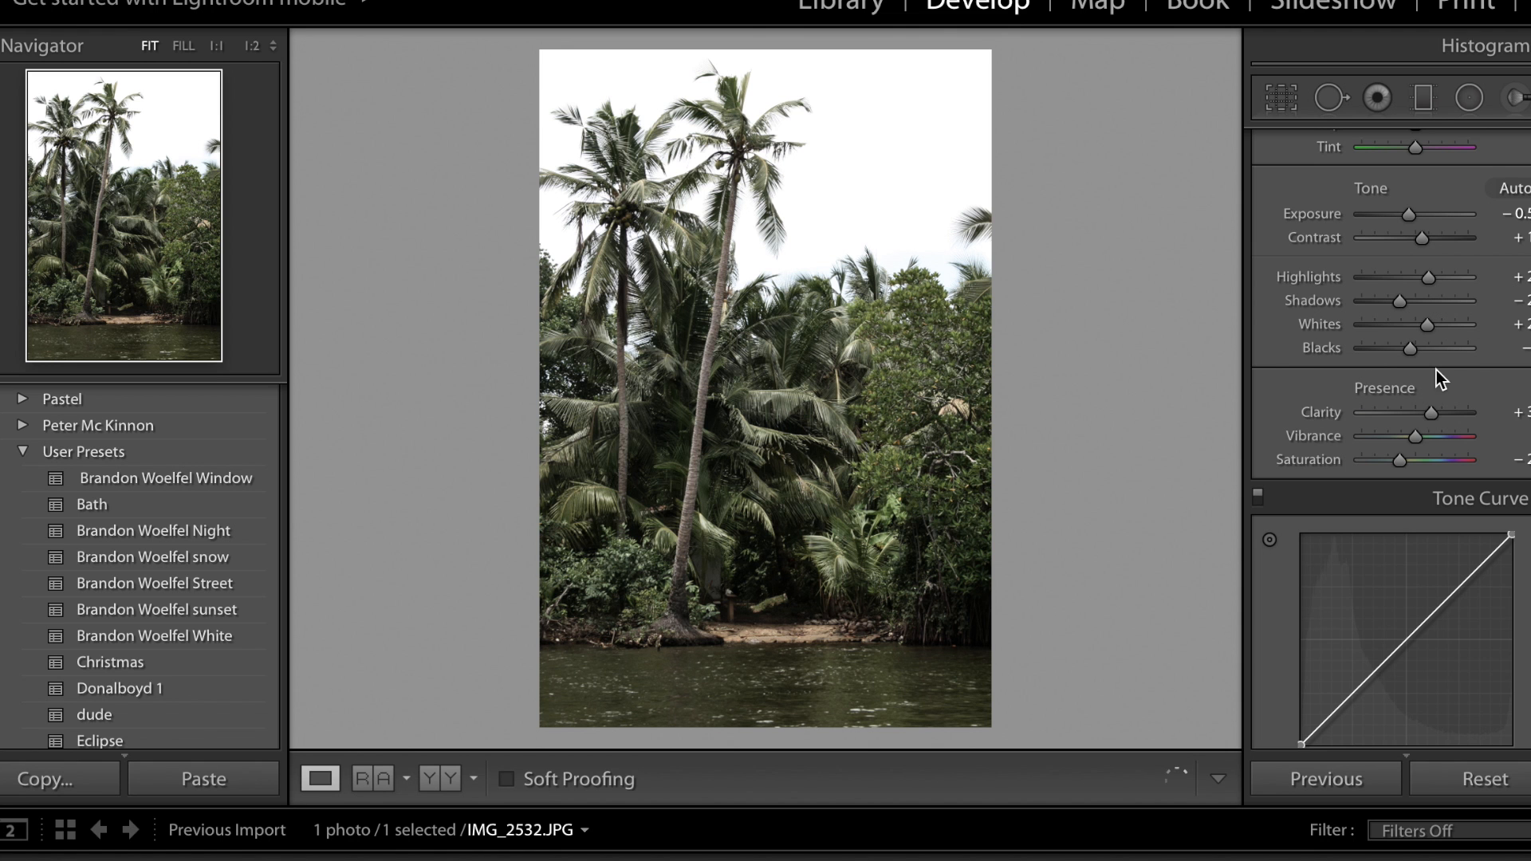
{"action": "double_click", "coordinate": [1299, 459]}
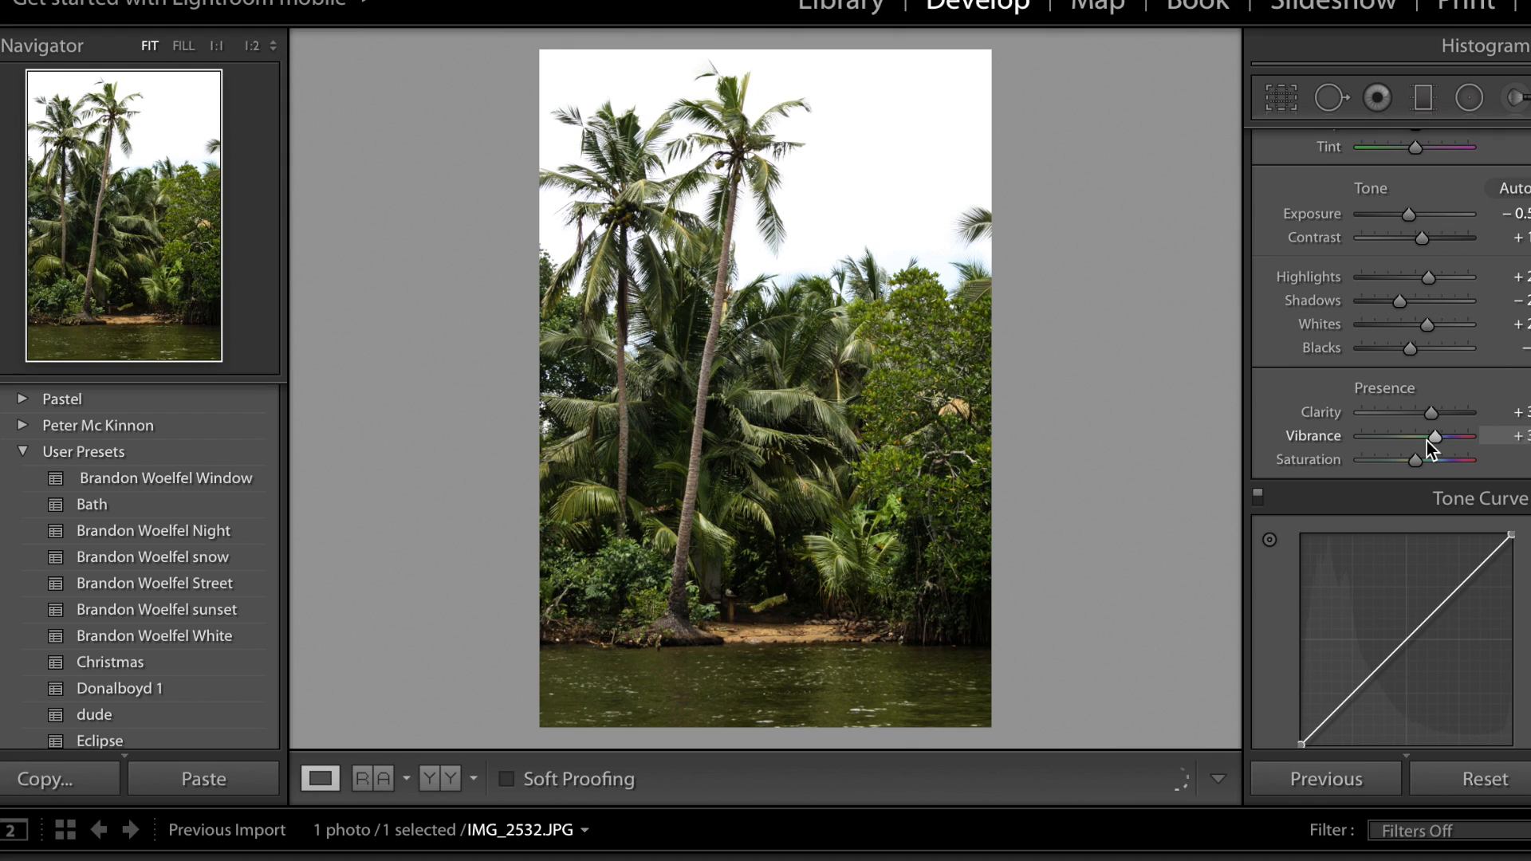
{"action": "left_click_drag", "start_coordinate": [1428, 441], "coordinate": [1425, 442]}
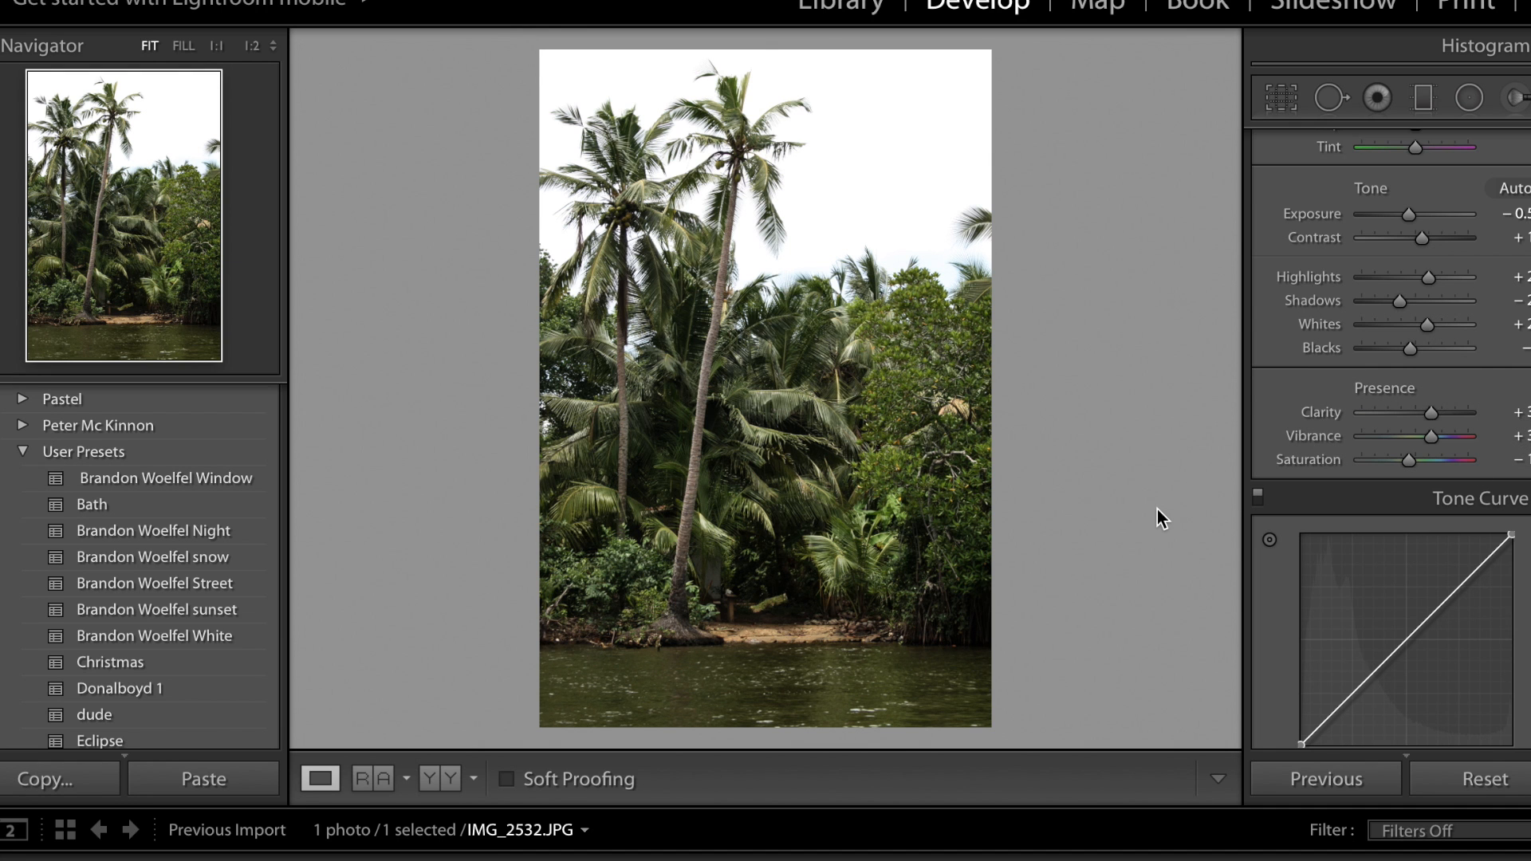
Compare the edited palm tree photo with its original version several times, ending on the edited version.
{"action": "key", "text": "backslash"}
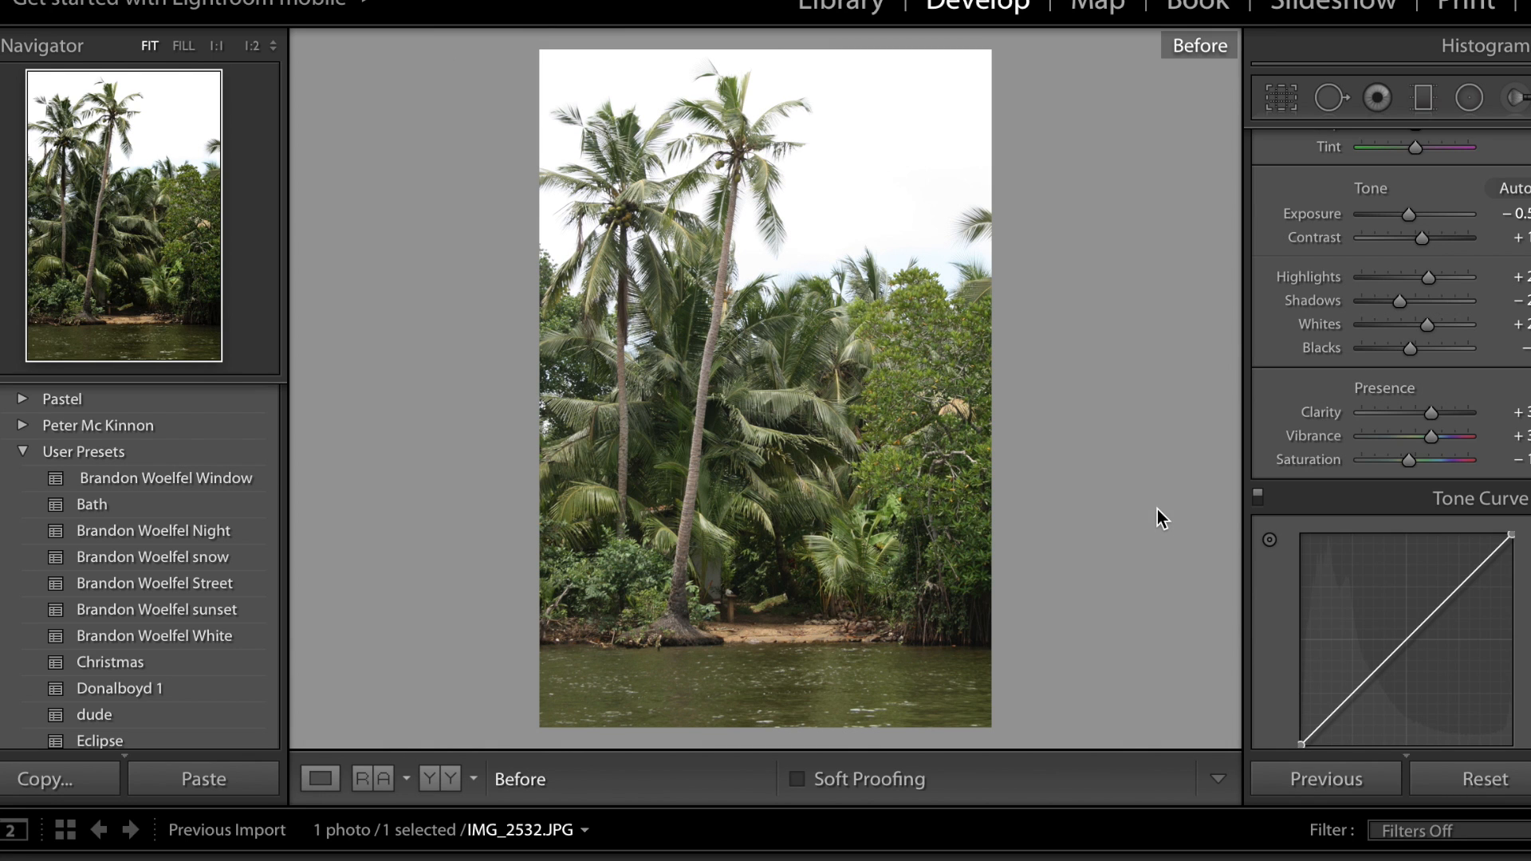
{"action": "key", "text": "backslash"}
{"action": "key", "text": "backslash"}
{"action": "key", "text": "backslash"}
{"action": "key", "text": "backslash"}
{"action": "key", "text": "backslash"}
{"action": "key", "text": "backslash"}
{"action": "key", "text": "backslash"}
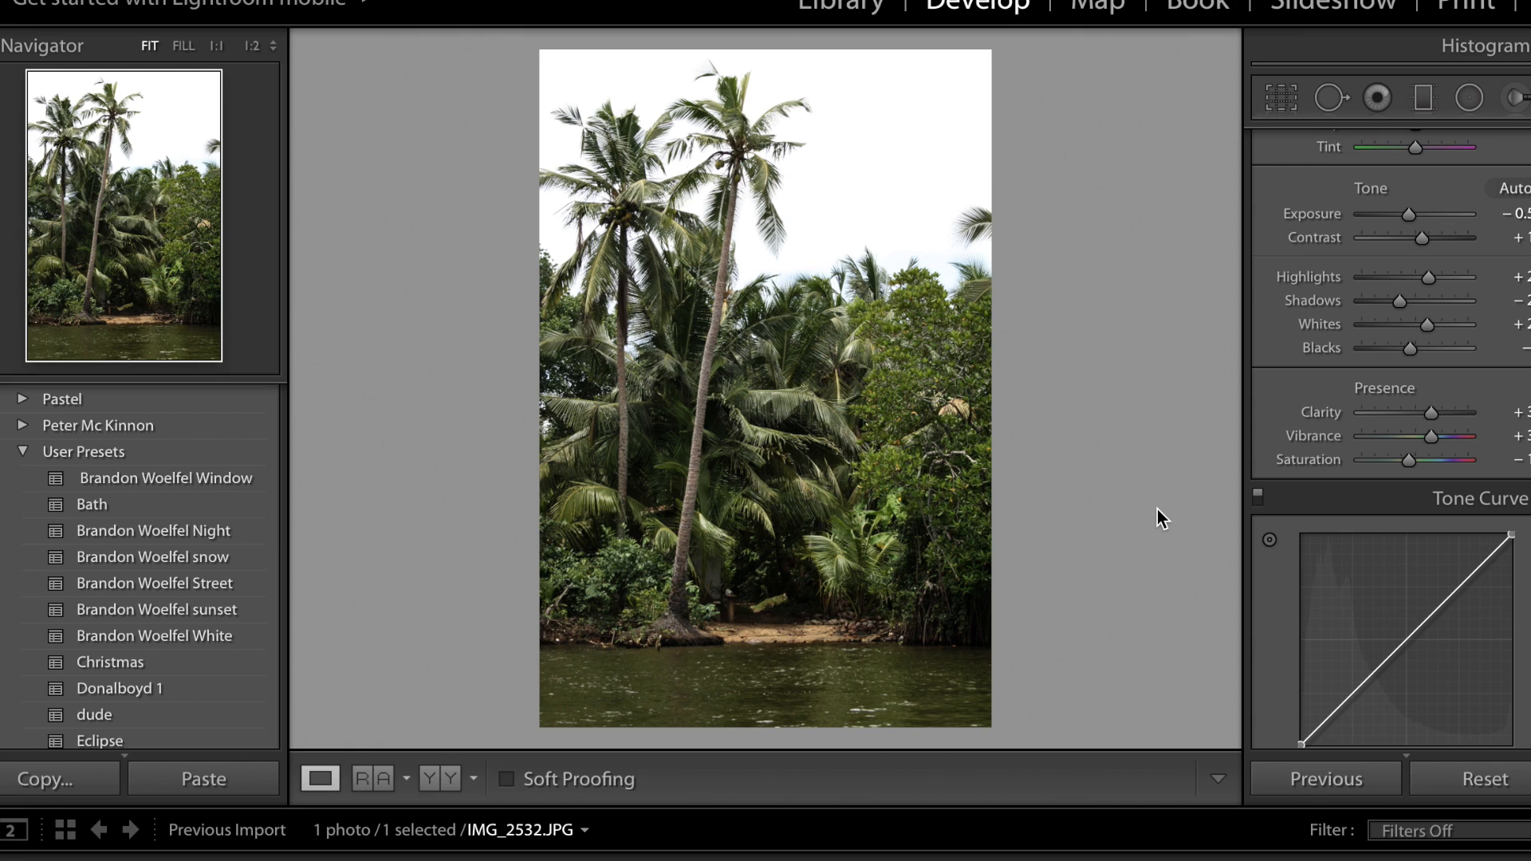
Add shadow, midtone and highlight points to the RGB tone curve, and lift the black point to about 6.7 %.
{"action": "scroll", "coordinate": [1371, 512], "scroll_direction": "down", "scroll_amount": 5}
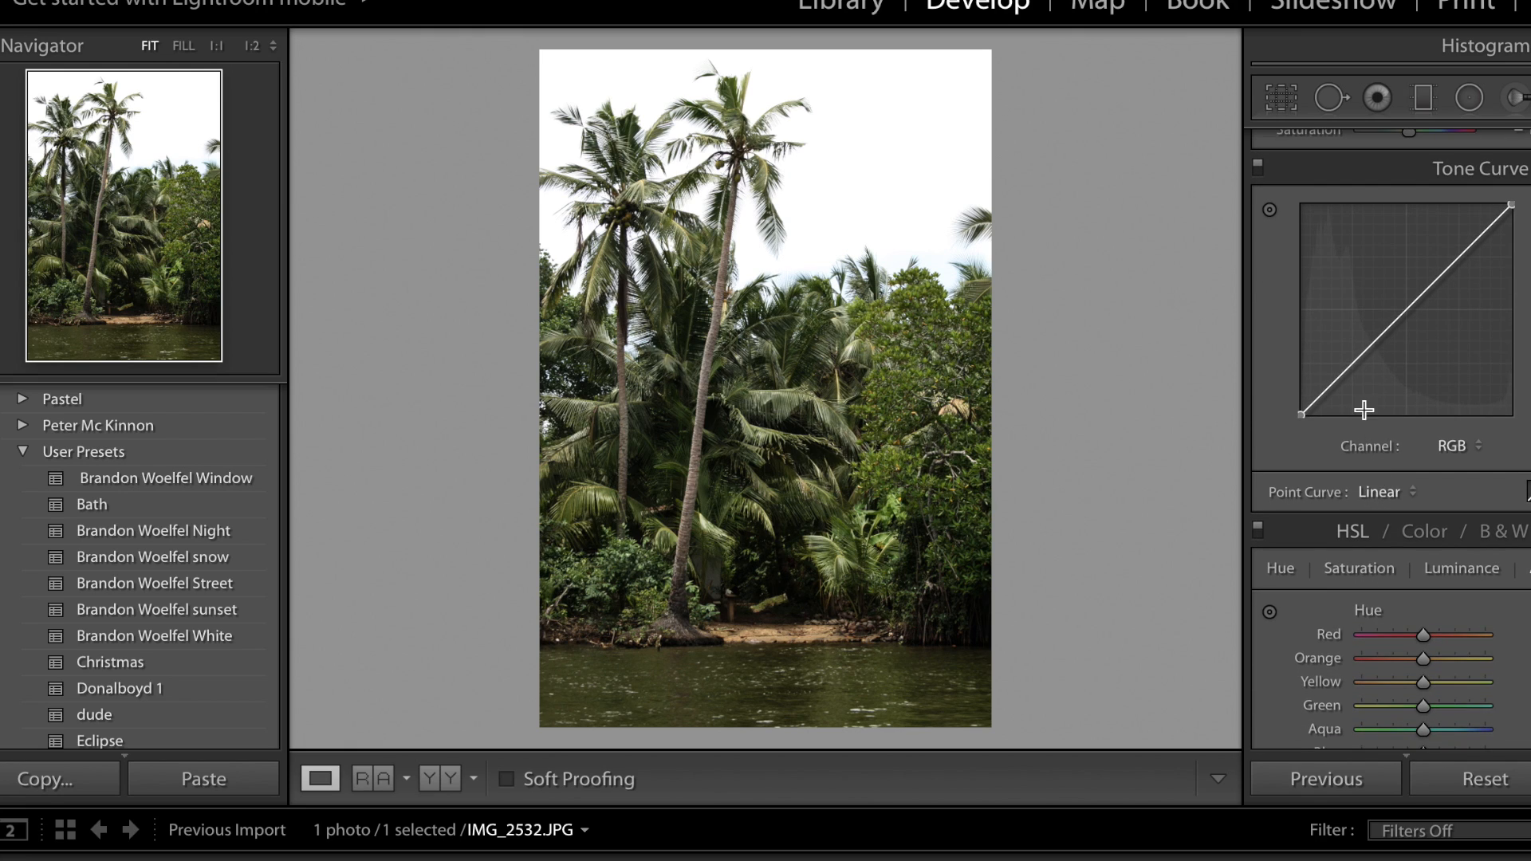
{"action": "left_click", "coordinate": [1353, 365]}
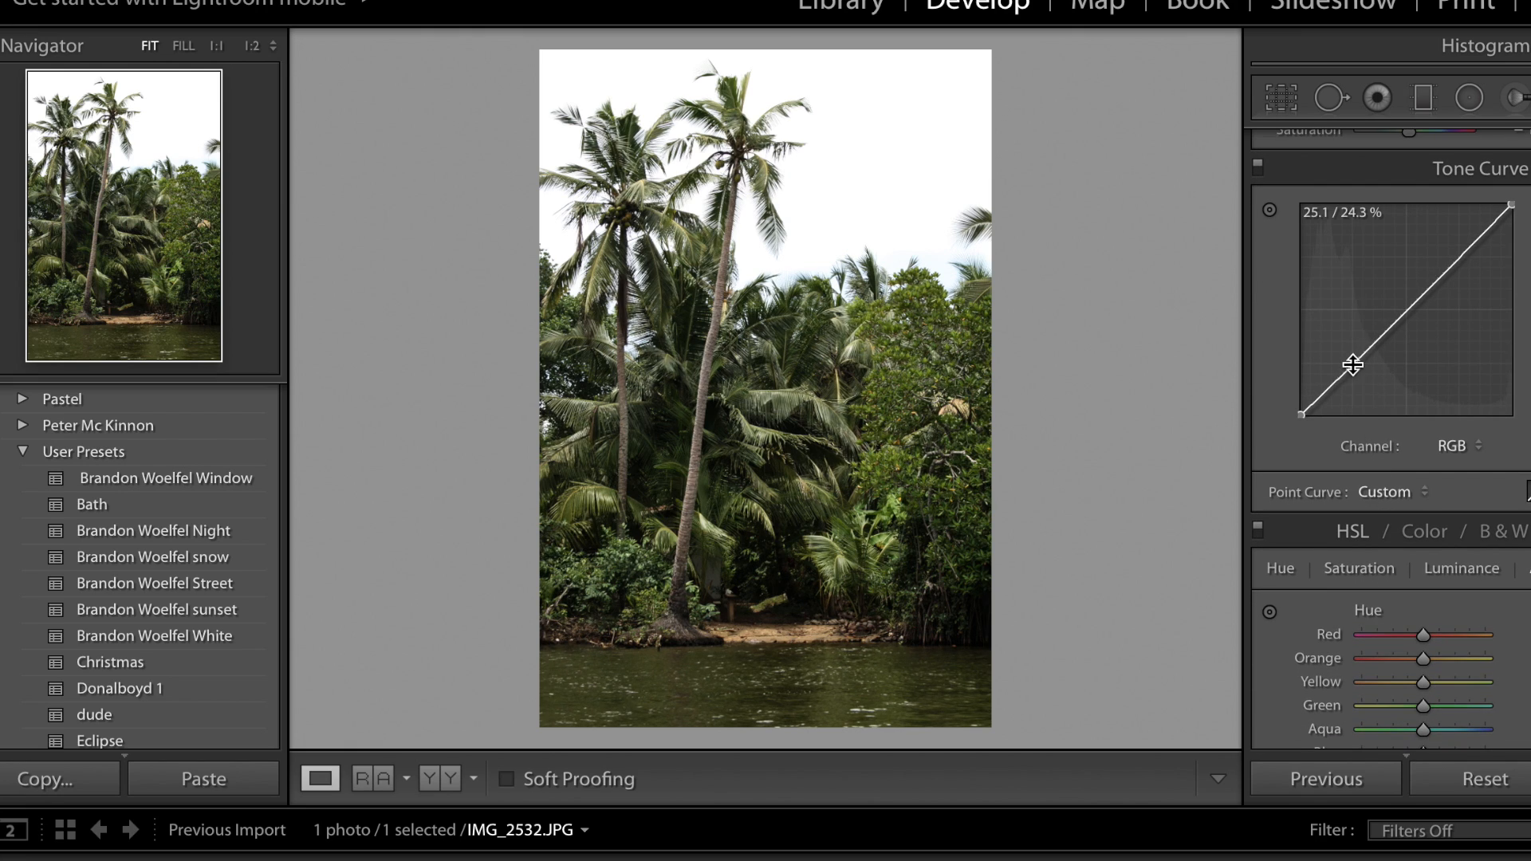
{"action": "left_click", "coordinate": [1406, 311]}
{"action": "left_click", "coordinate": [1460, 257]}
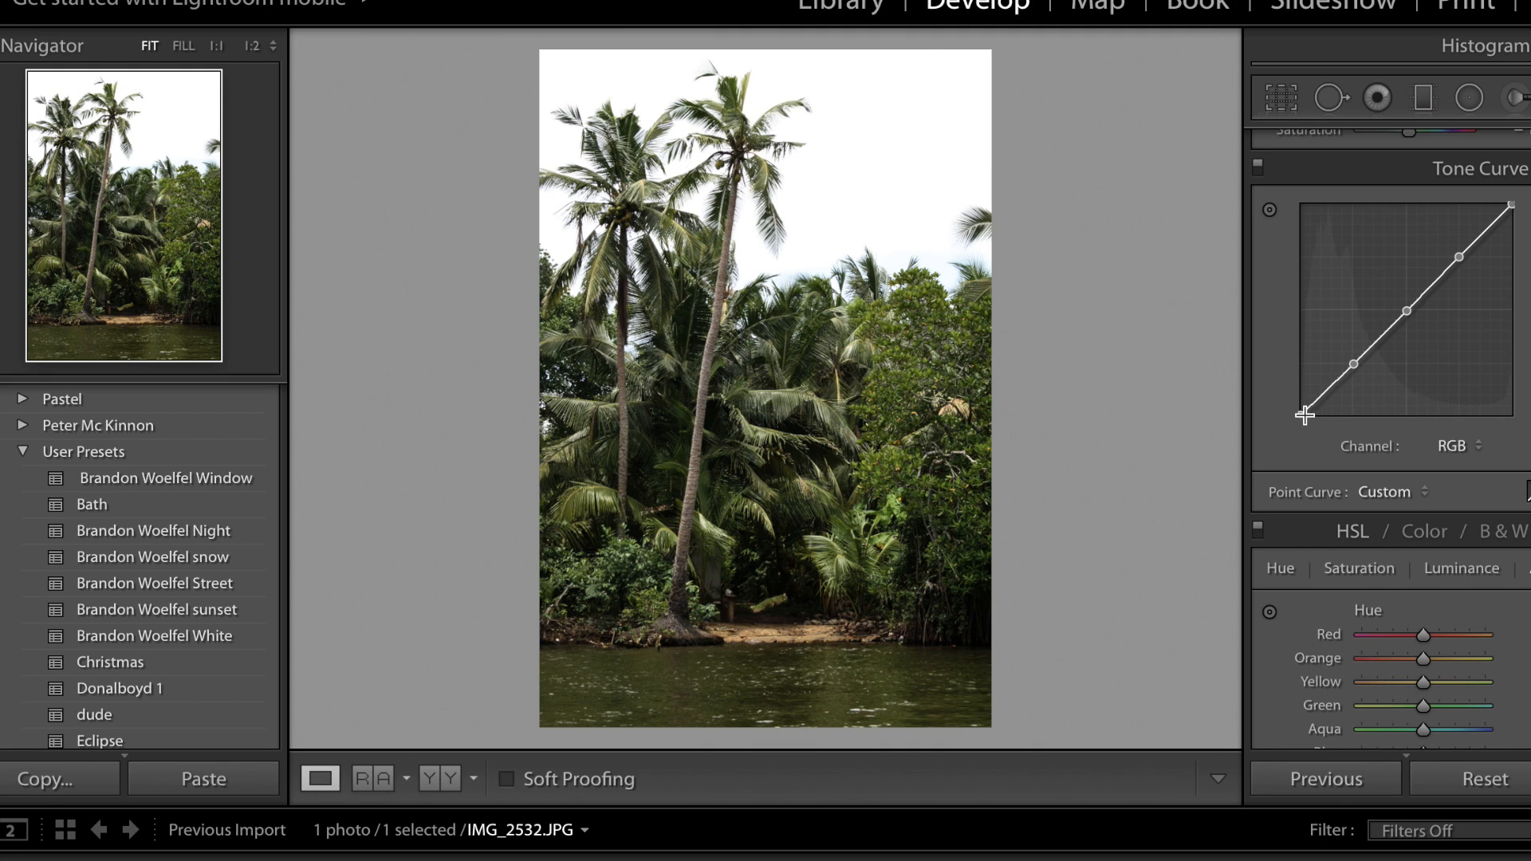
{"action": "mouse_move", "coordinate": [1303, 413]}
{"action": "left_mouse_down"}
{"action": "mouse_move", "coordinate": [1288, 368]}
{"action": "mouse_move", "coordinate": [1282, 424]}
{"action": "mouse_move", "coordinate": [1313, 433]}
{"action": "mouse_move", "coordinate": [1285, 434]}
{"action": "mouse_move", "coordinate": [1276, 403]}
{"action": "left_mouse_up"}
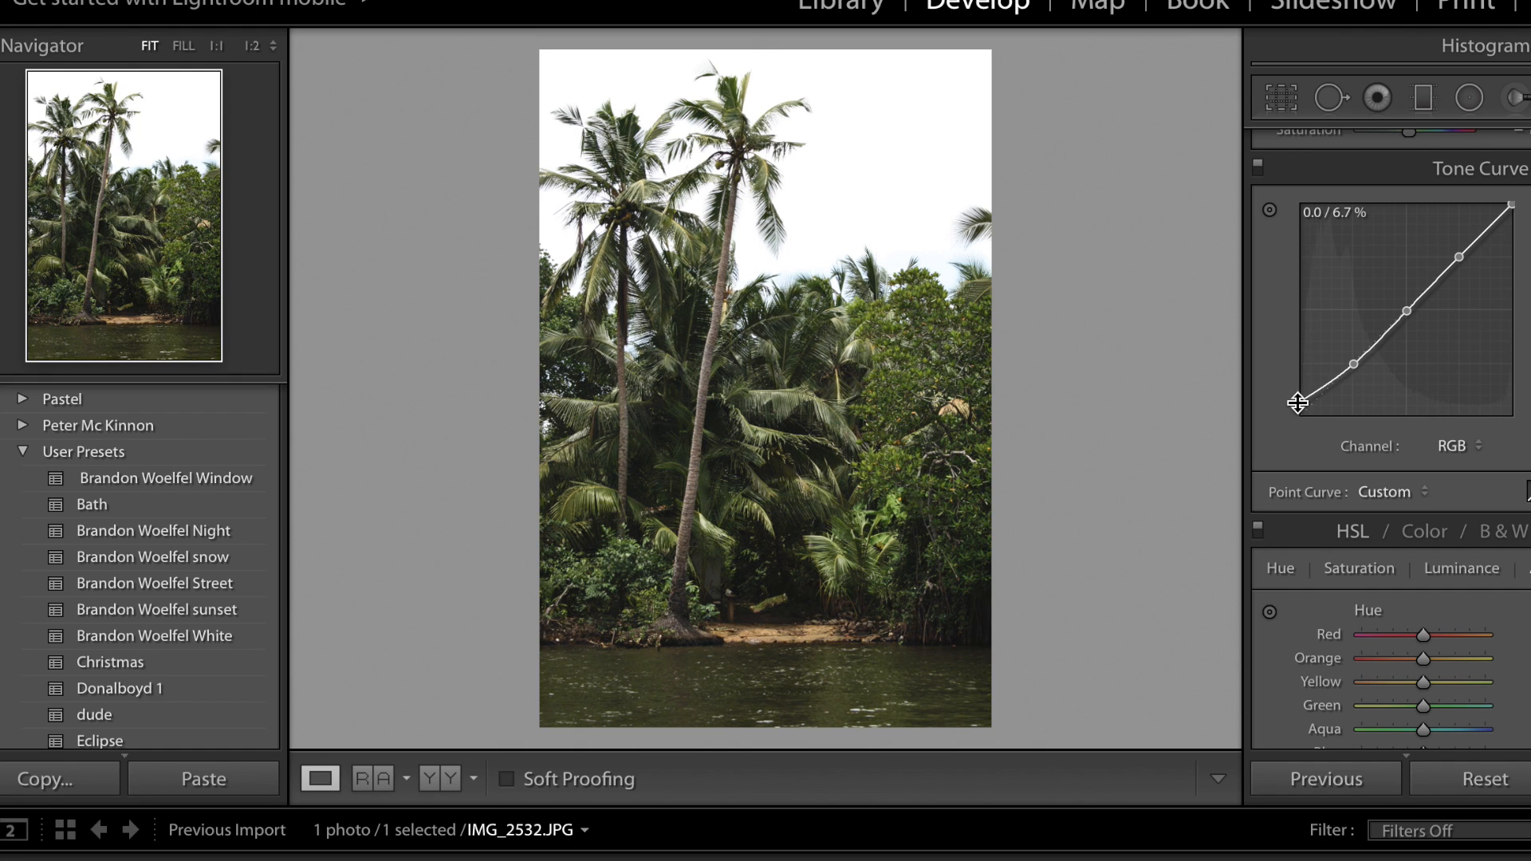
Move the tone curve's shadow, midtone and highlight points slightly above their original line to brighten the tones.
{"action": "left_click_drag", "start_coordinate": [1354, 366], "coordinate": [1349, 357]}
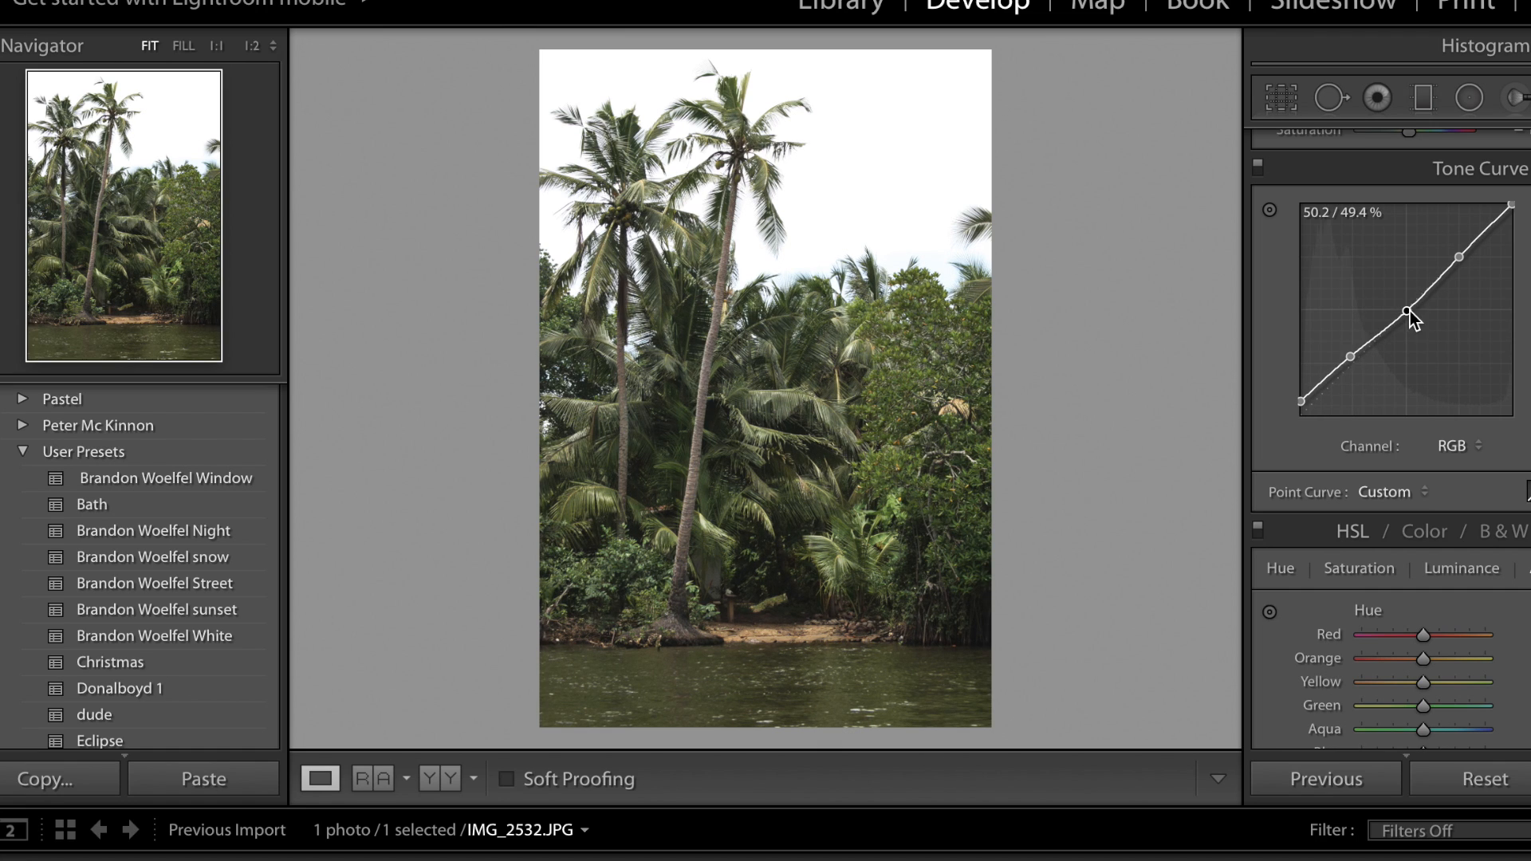
{"action": "left_click_drag", "start_coordinate": [1409, 311], "coordinate": [1408, 303]}
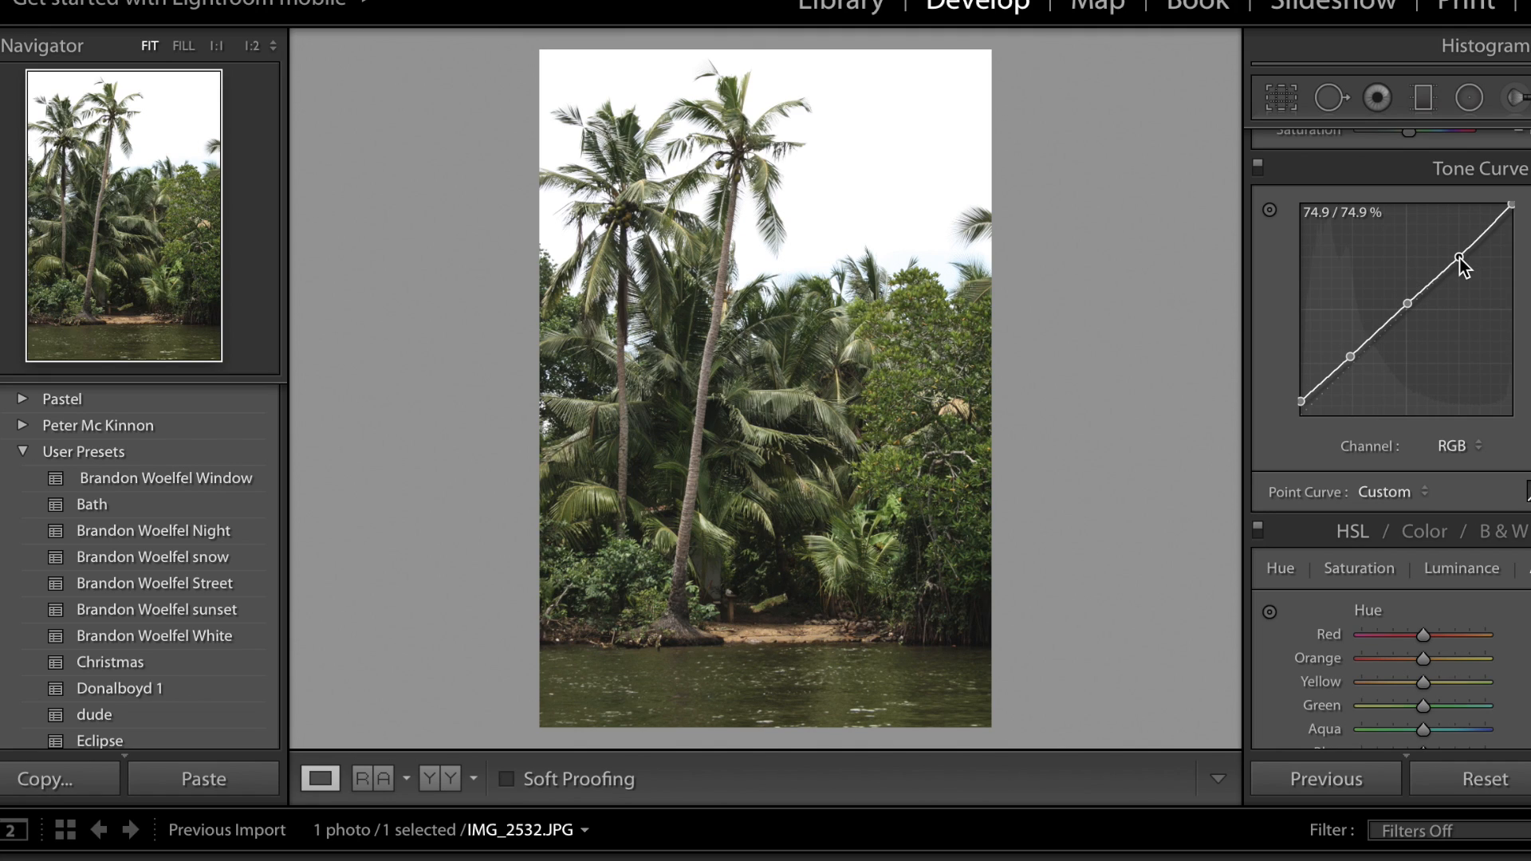
{"action": "mouse_move", "coordinate": [1460, 257]}
{"action": "left_mouse_down"}
{"action": "mouse_move", "coordinate": [1463, 279]}
{"action": "mouse_move", "coordinate": [1452, 215]}
{"action": "mouse_move", "coordinate": [1459, 271]}
{"action": "mouse_move", "coordinate": [1451, 228]}
{"action": "mouse_move", "coordinate": [1451, 255]}
{"action": "left_mouse_up"}
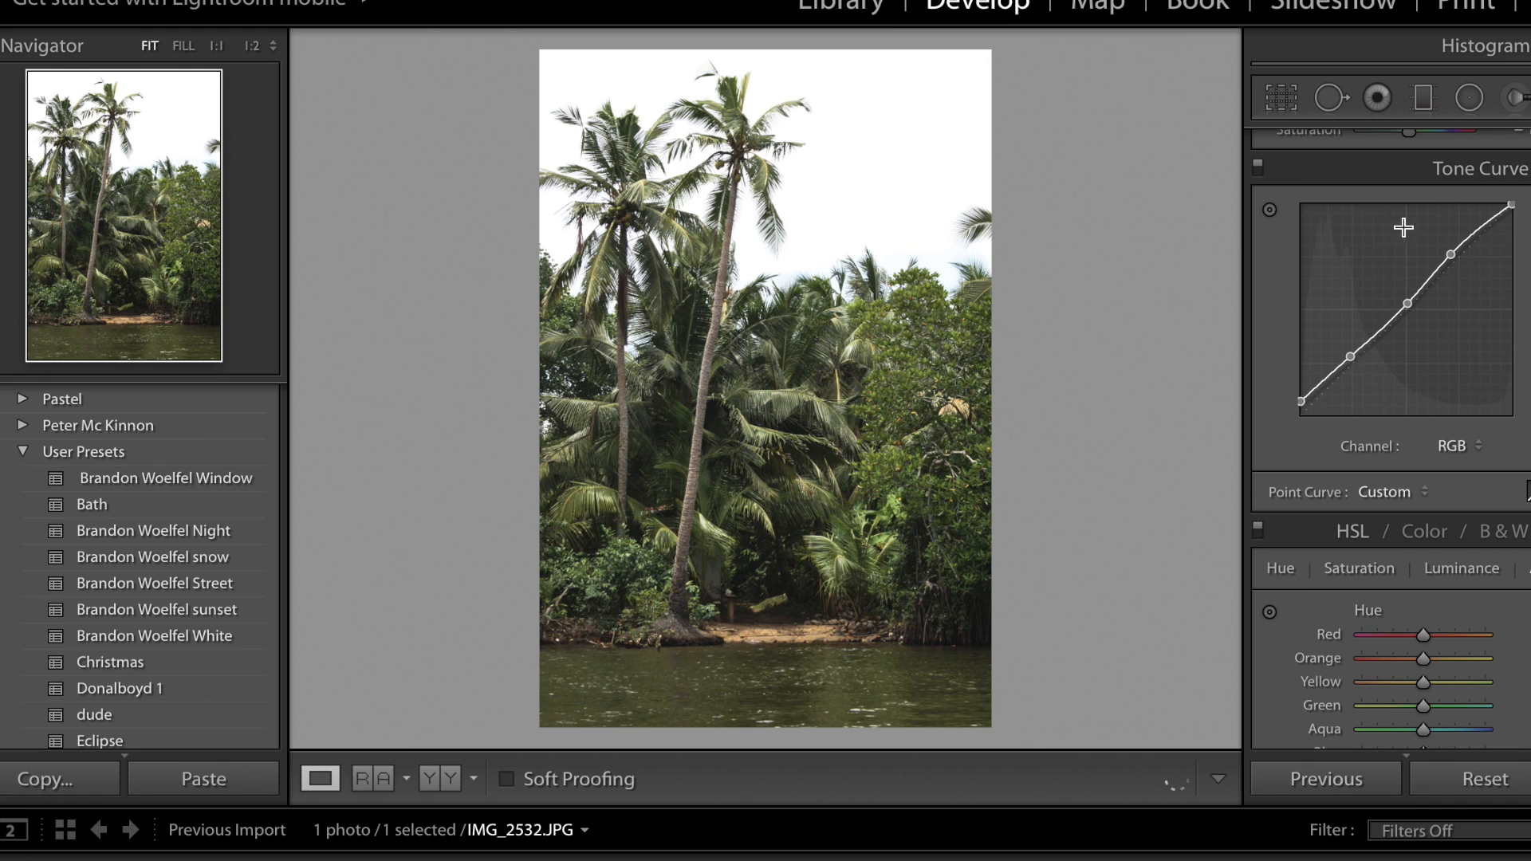
Compare the photo with and without the tone curve adjustment, leaving the adjustment switched on.
{"action": "left_click", "coordinate": [1256, 166]}
{"action": "left_click", "coordinate": [1256, 165]}
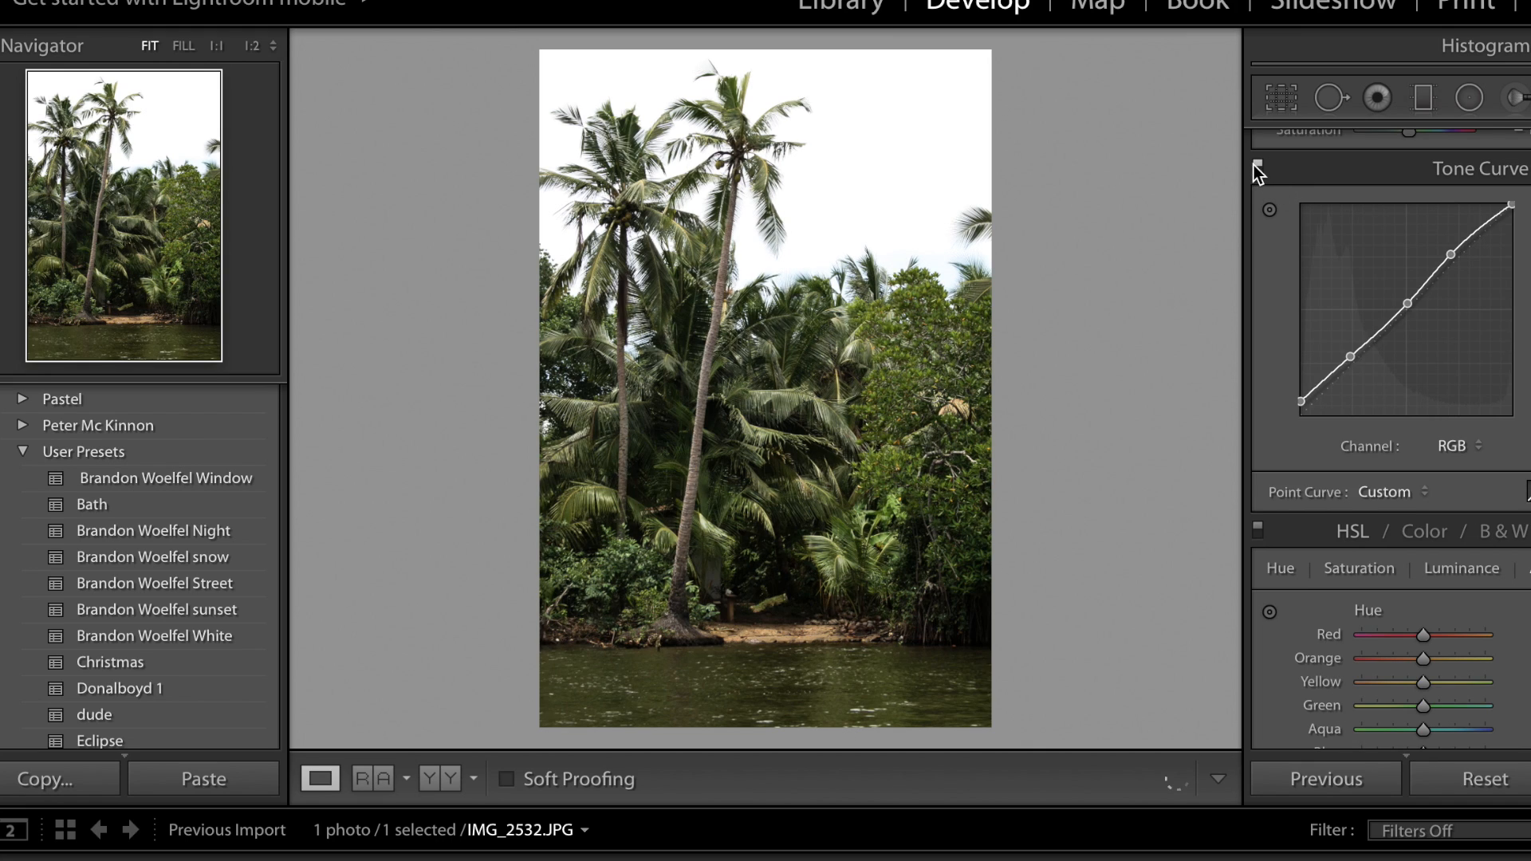
{"action": "left_click", "coordinate": [1256, 165]}
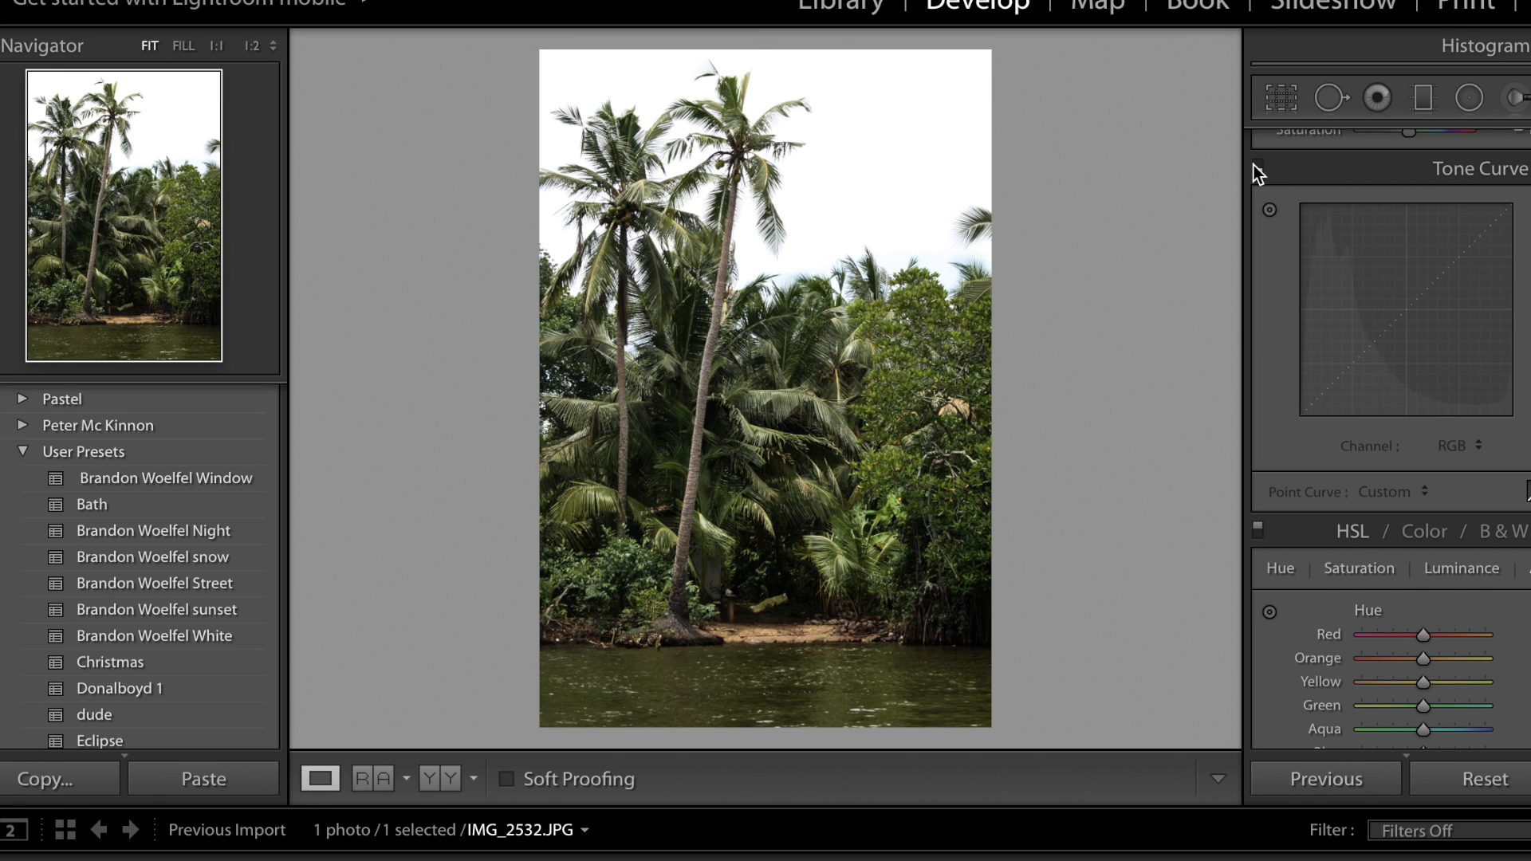
{"action": "left_click", "coordinate": [1256, 165]}
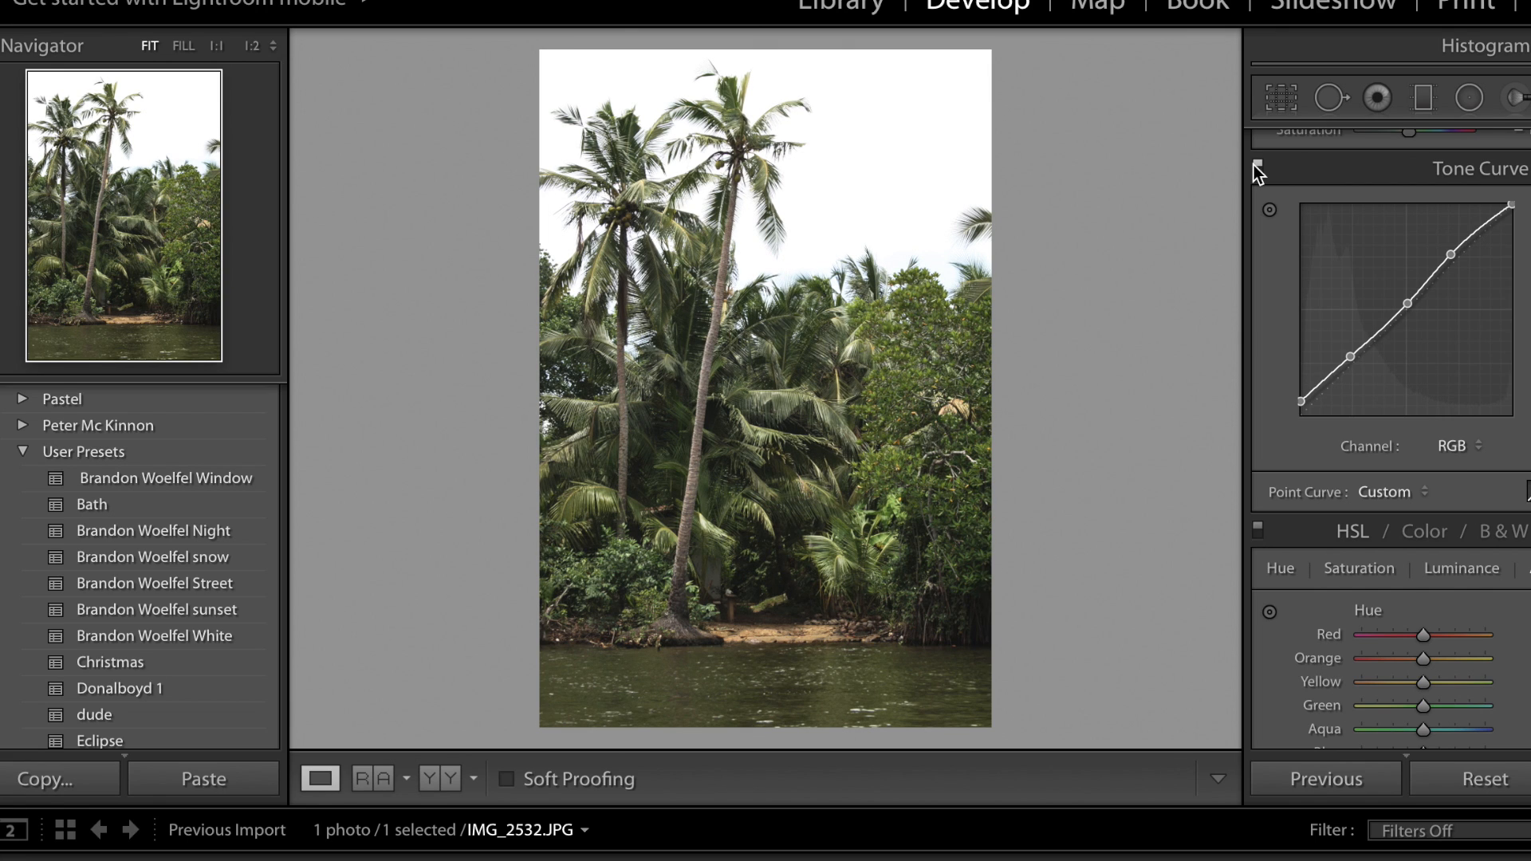
Check the reference photo again, and raise the green and yellow hues to give the foliage a deeper, cooler green.
{"action": "scroll", "coordinate": [1405, 504], "scroll_direction": "down", "scroll_amount": 5}
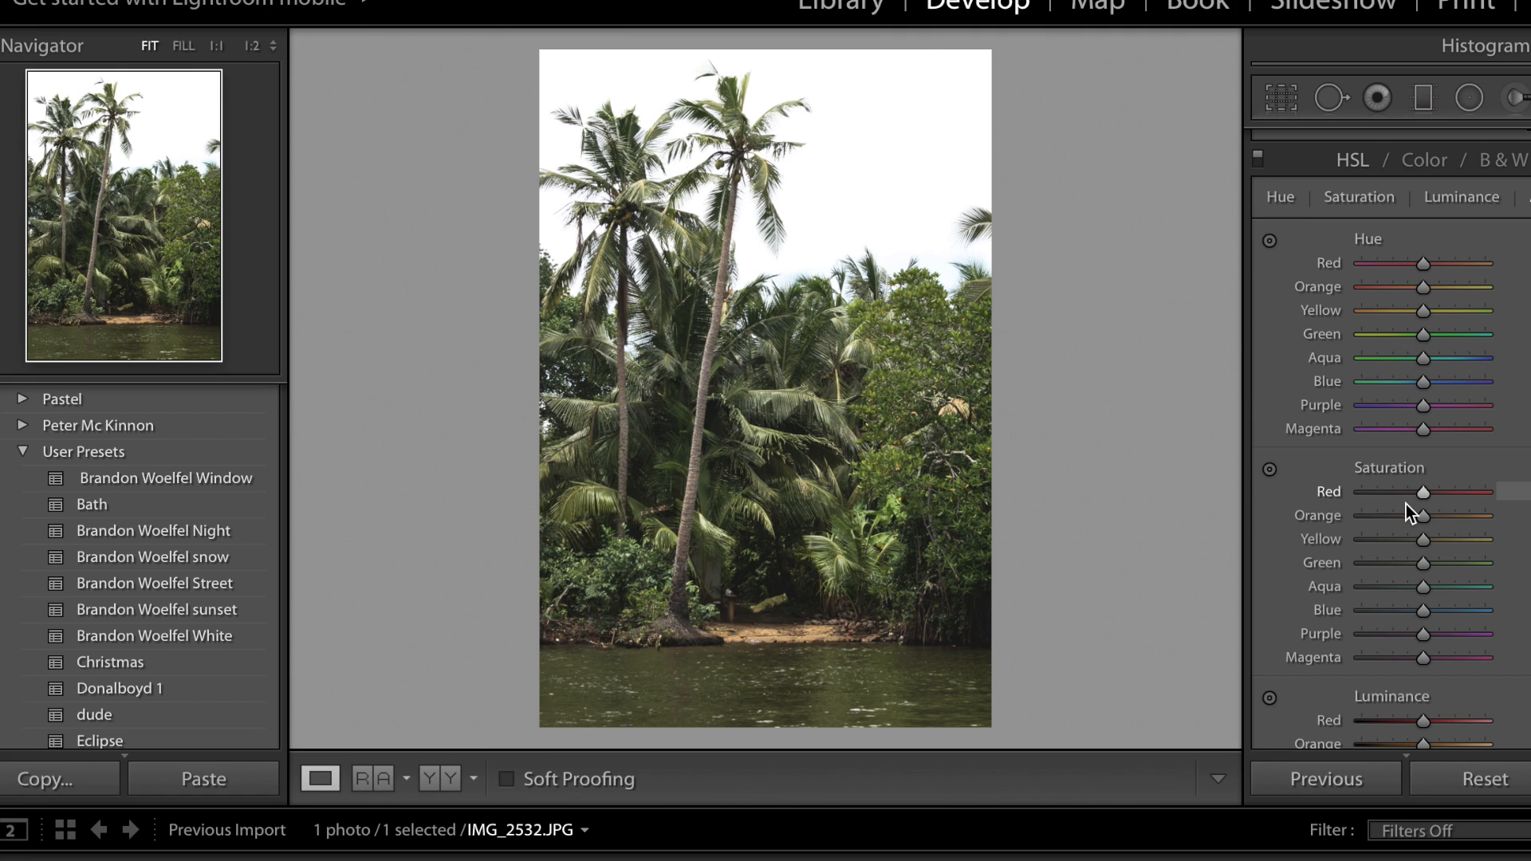
{"action": "scroll", "coordinate": [1429, 290], "scroll_direction": "down", "scroll_amount": 2}
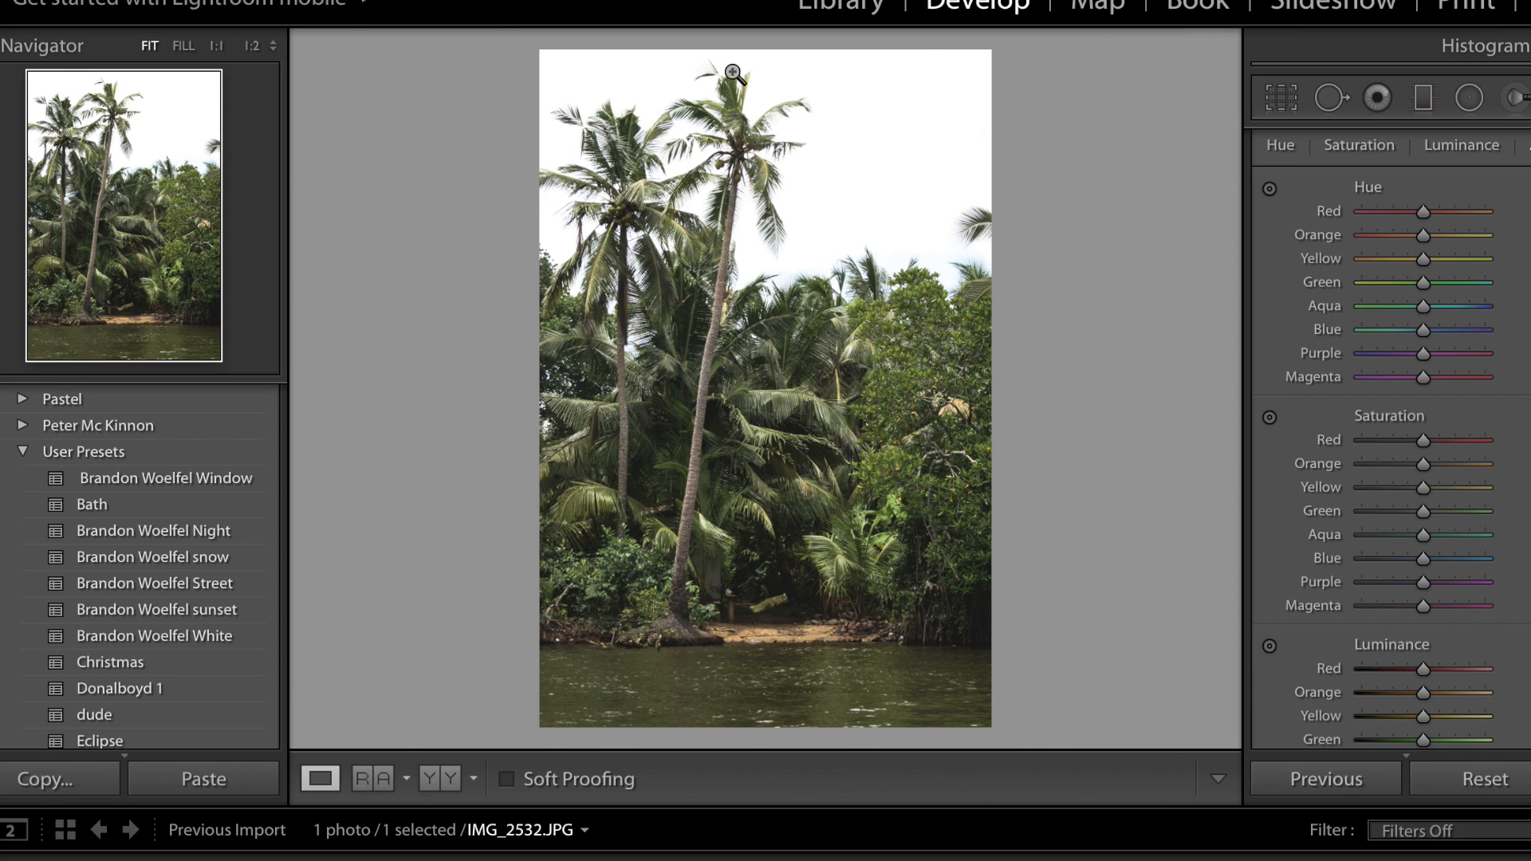
{"action": "key", "text": "super+Tab"}
{"action": "left_click_drag", "start_coordinate": [1423, 285], "coordinate": [1404, 284]}
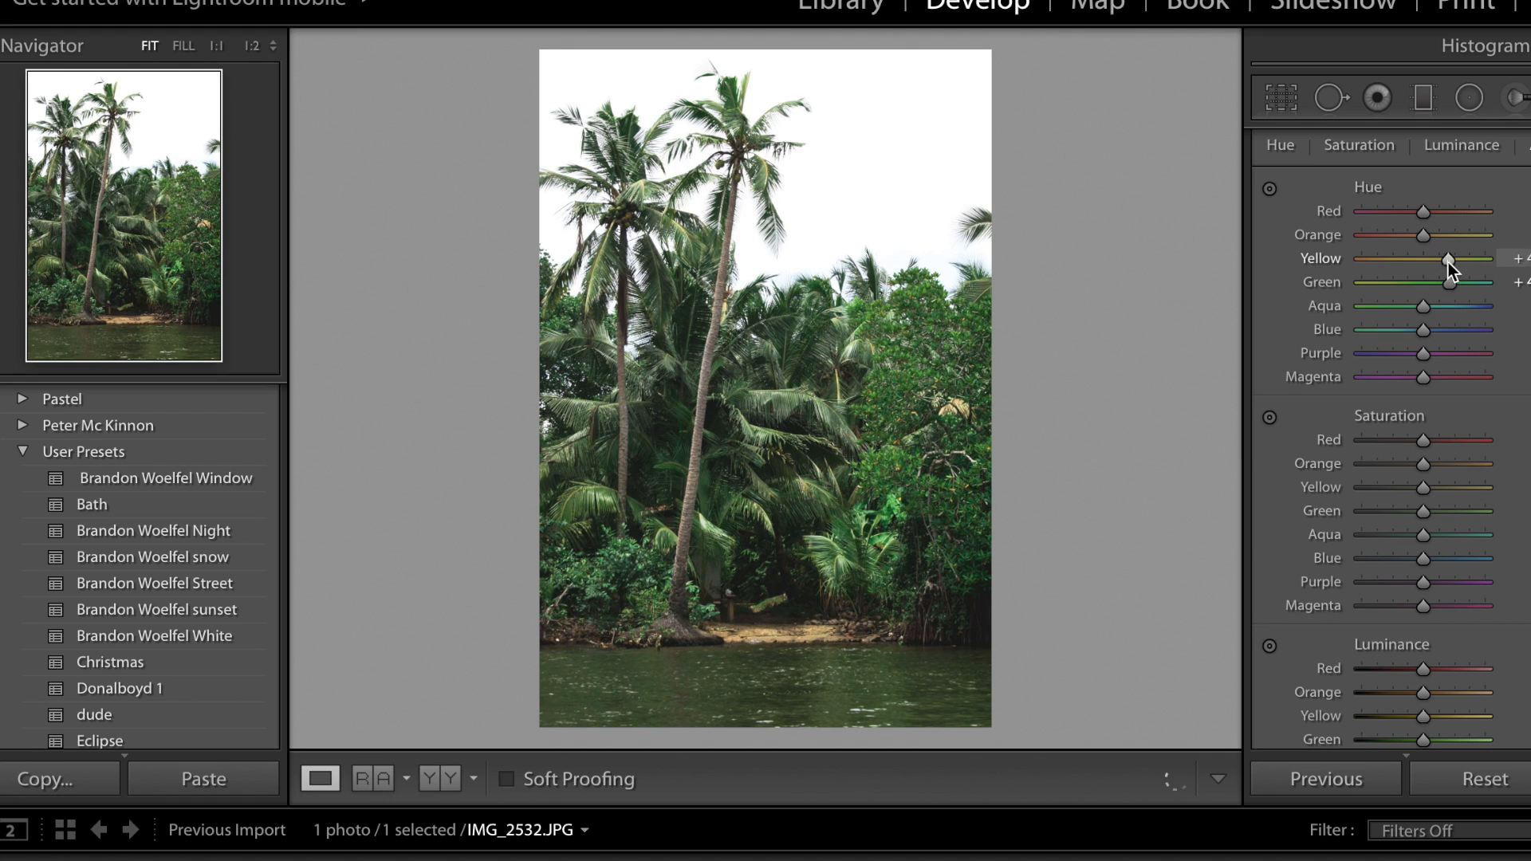
Try shifting the yellow hue fully toward orange and the green hue toward yellow, and undo the change.
{"action": "left_click_drag", "start_coordinate": [1448, 261], "coordinate": [1336, 253]}
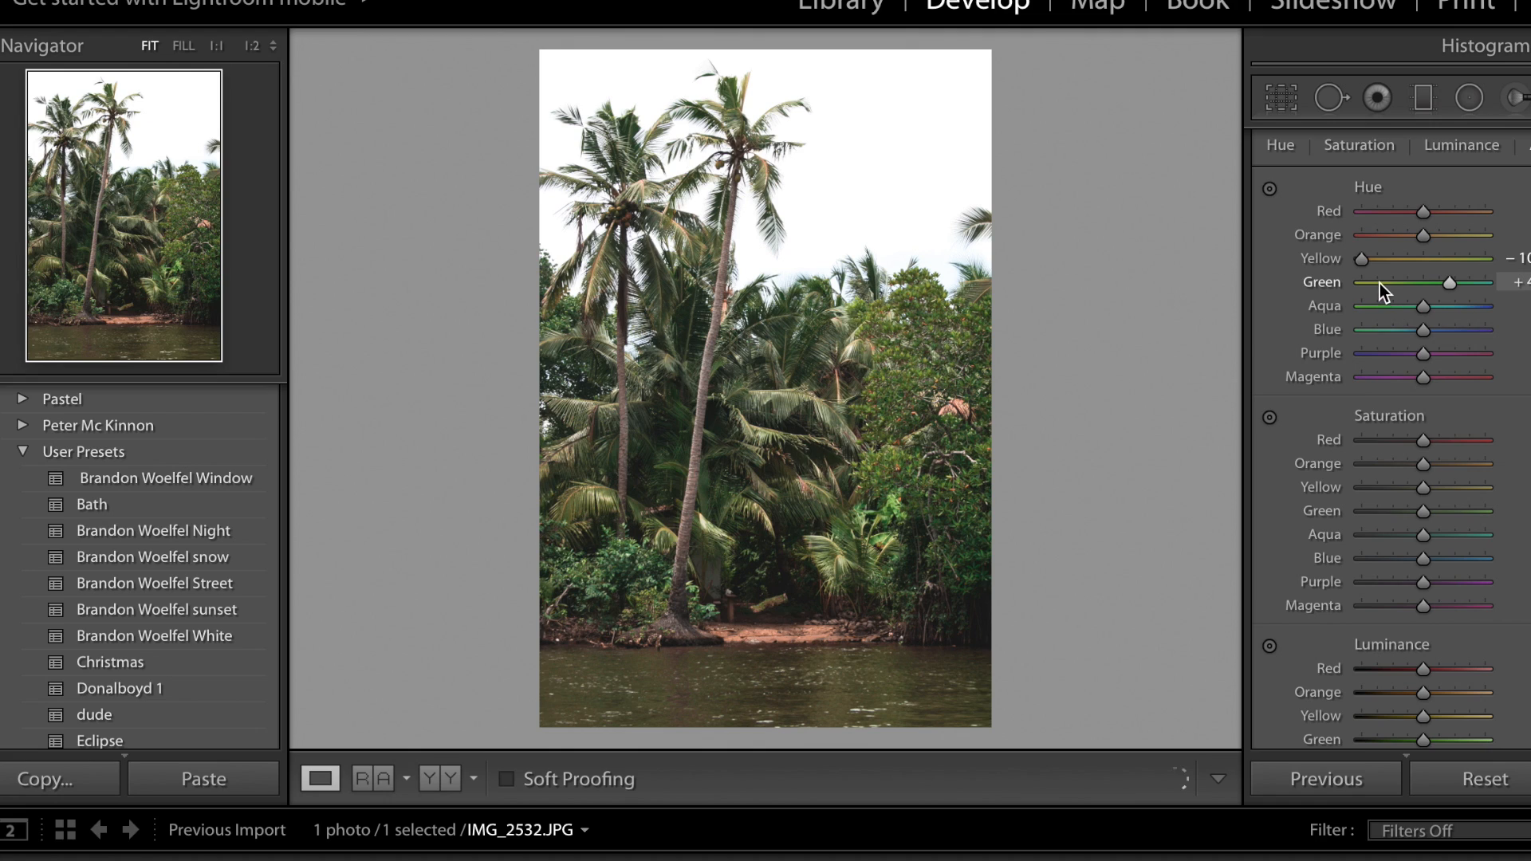
{"action": "left_click_drag", "start_coordinate": [1379, 284], "coordinate": [1340, 284]}
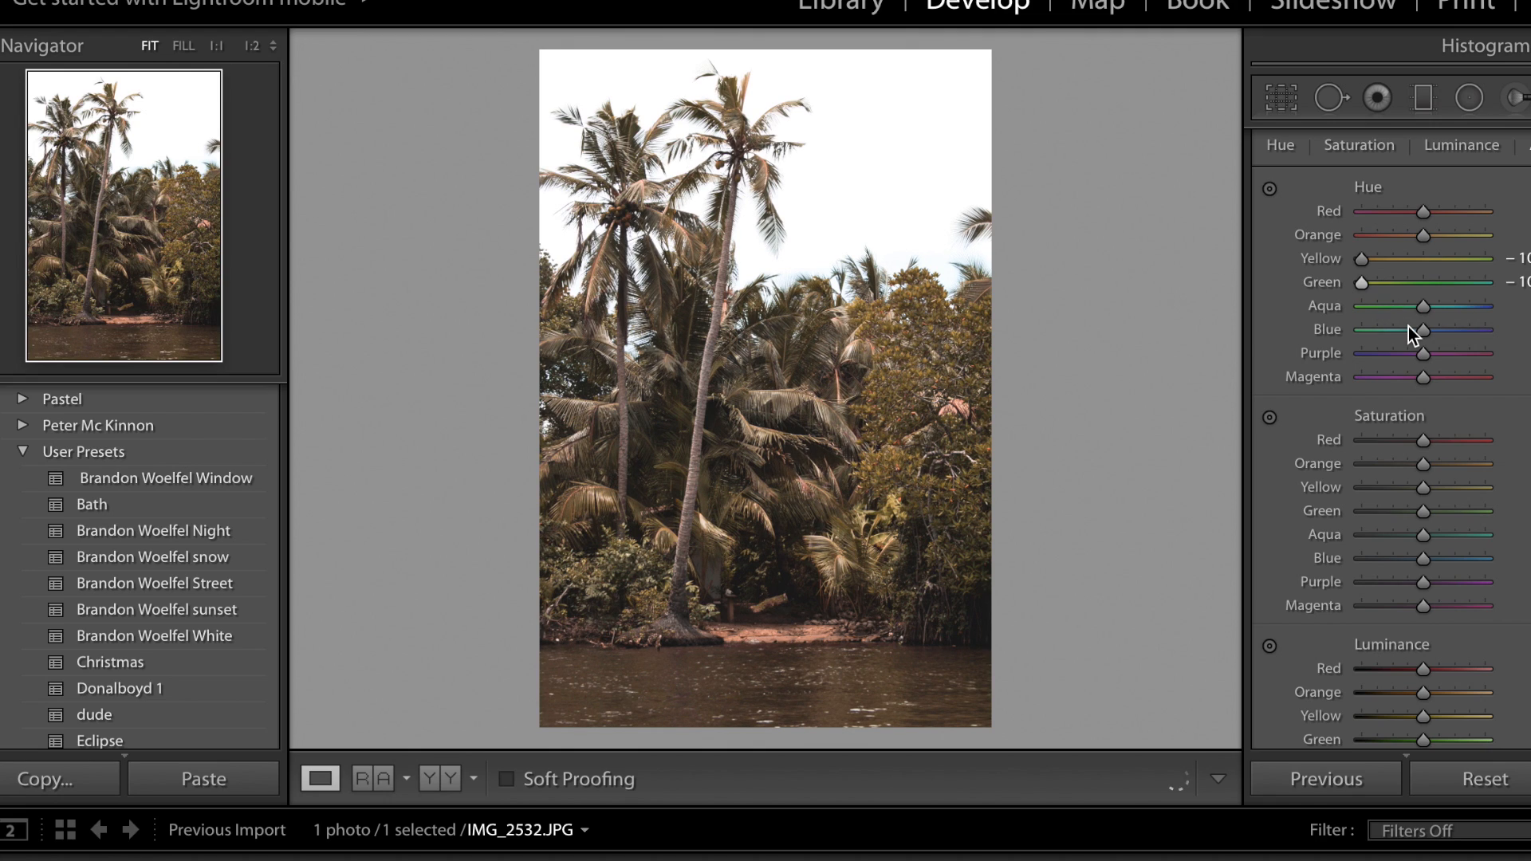
{"action": "key", "text": "ctrl+z"}
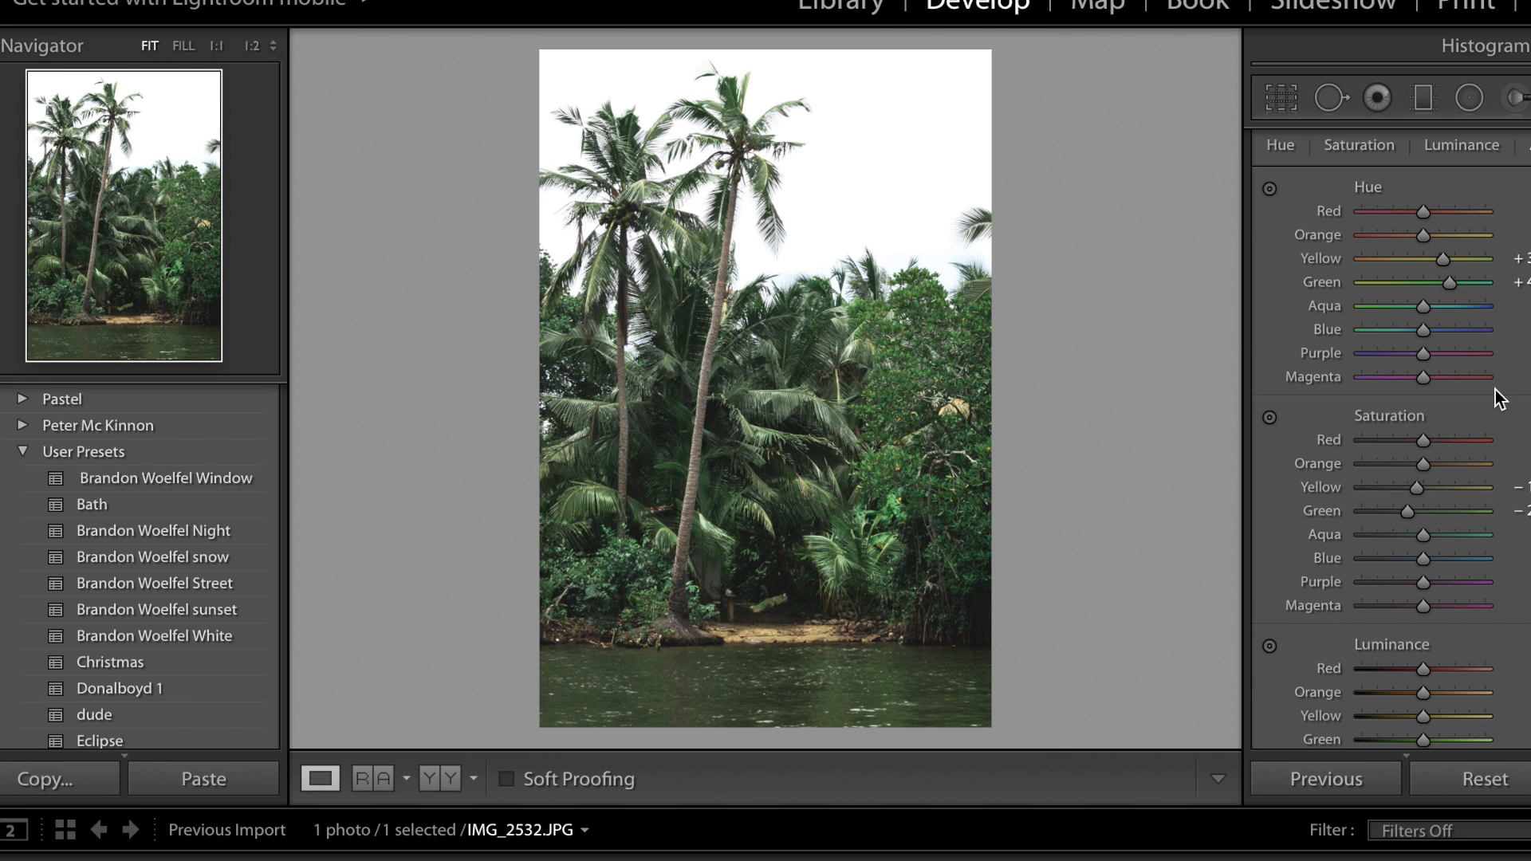
Shift the orange hue fully toward red to redden the sandbank.
{"action": "scroll", "coordinate": [1489, 395], "scroll_direction": "up", "scroll_amount": 1}
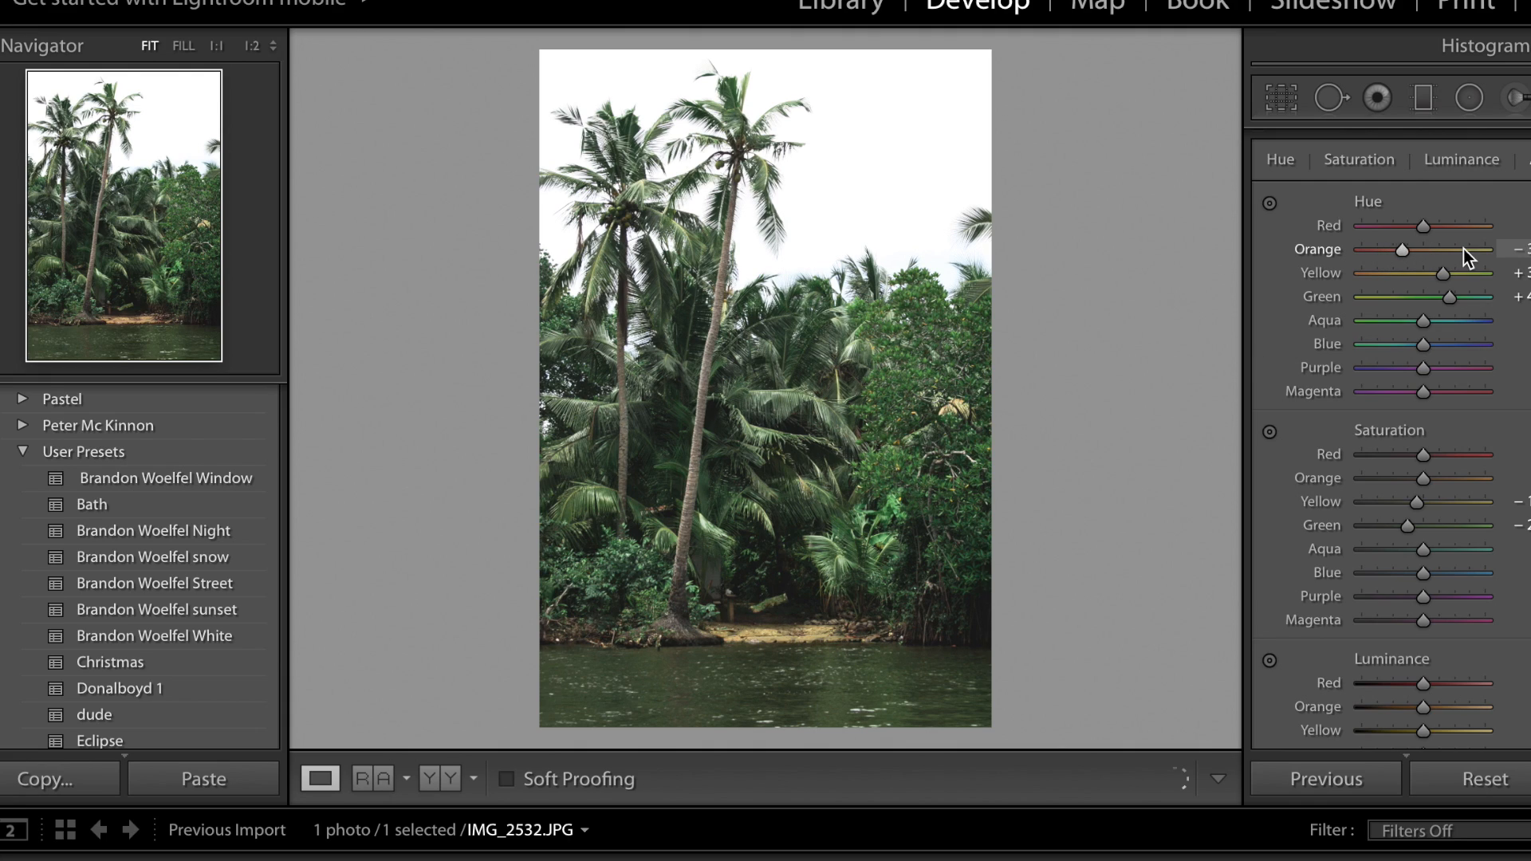
{"action": "left_click_drag", "start_coordinate": [1463, 249], "coordinate": [1356, 250]}
{"action": "left_click_drag", "start_coordinate": [1367, 255], "coordinate": [1361, 252]}
Try the red hue at its lowest value and reset it, and check the sandbank's colours with the hue targeted adjustment tool.
{"action": "left_click_drag", "start_coordinate": [1426, 227], "coordinate": [1330, 216]}
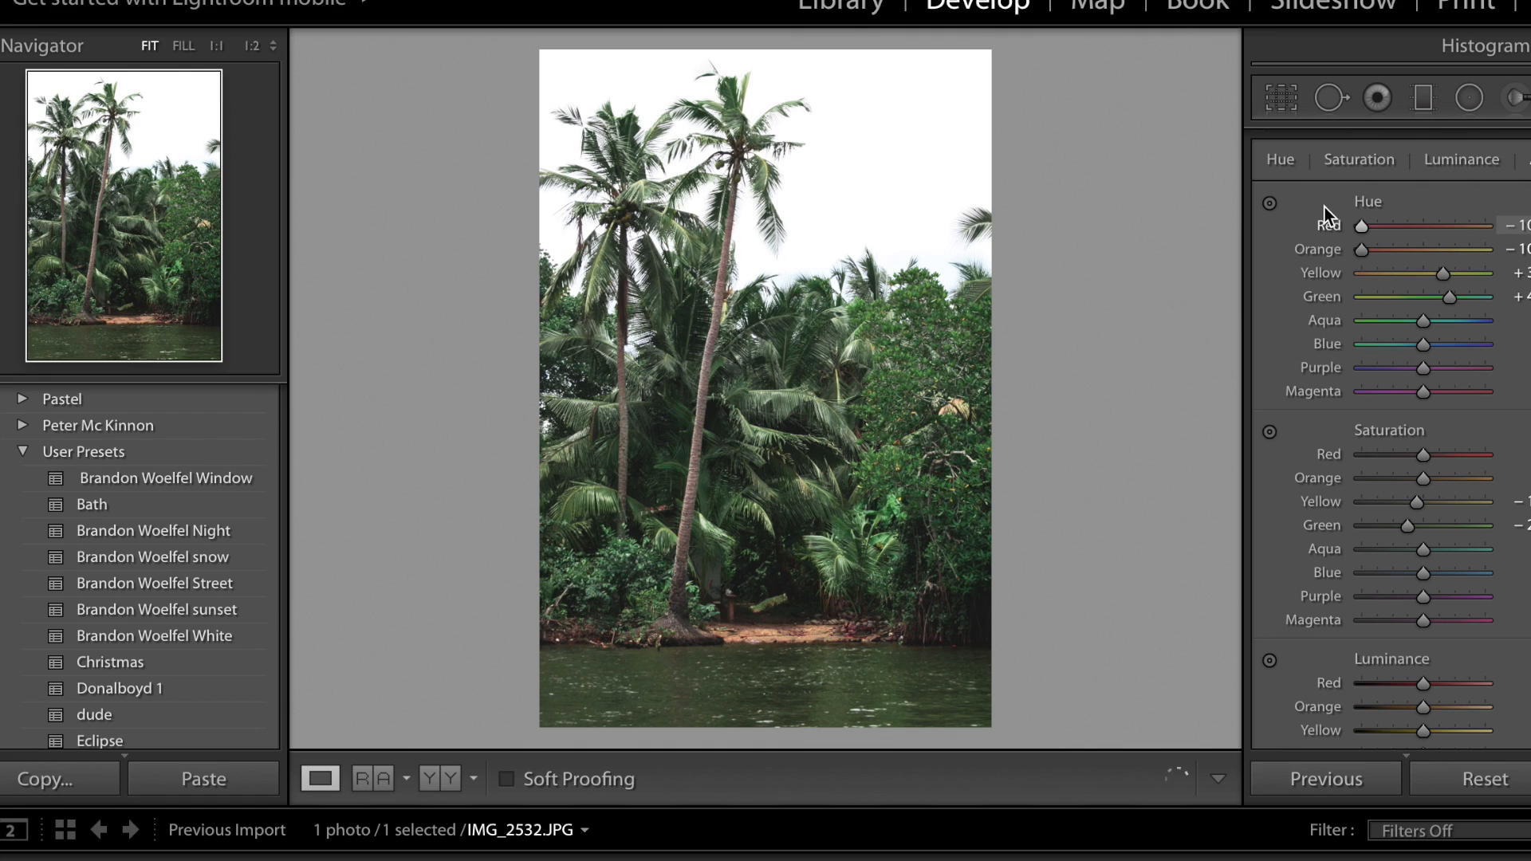
{"action": "left_click_drag", "start_coordinate": [1505, 200], "coordinate": [1376, 185]}
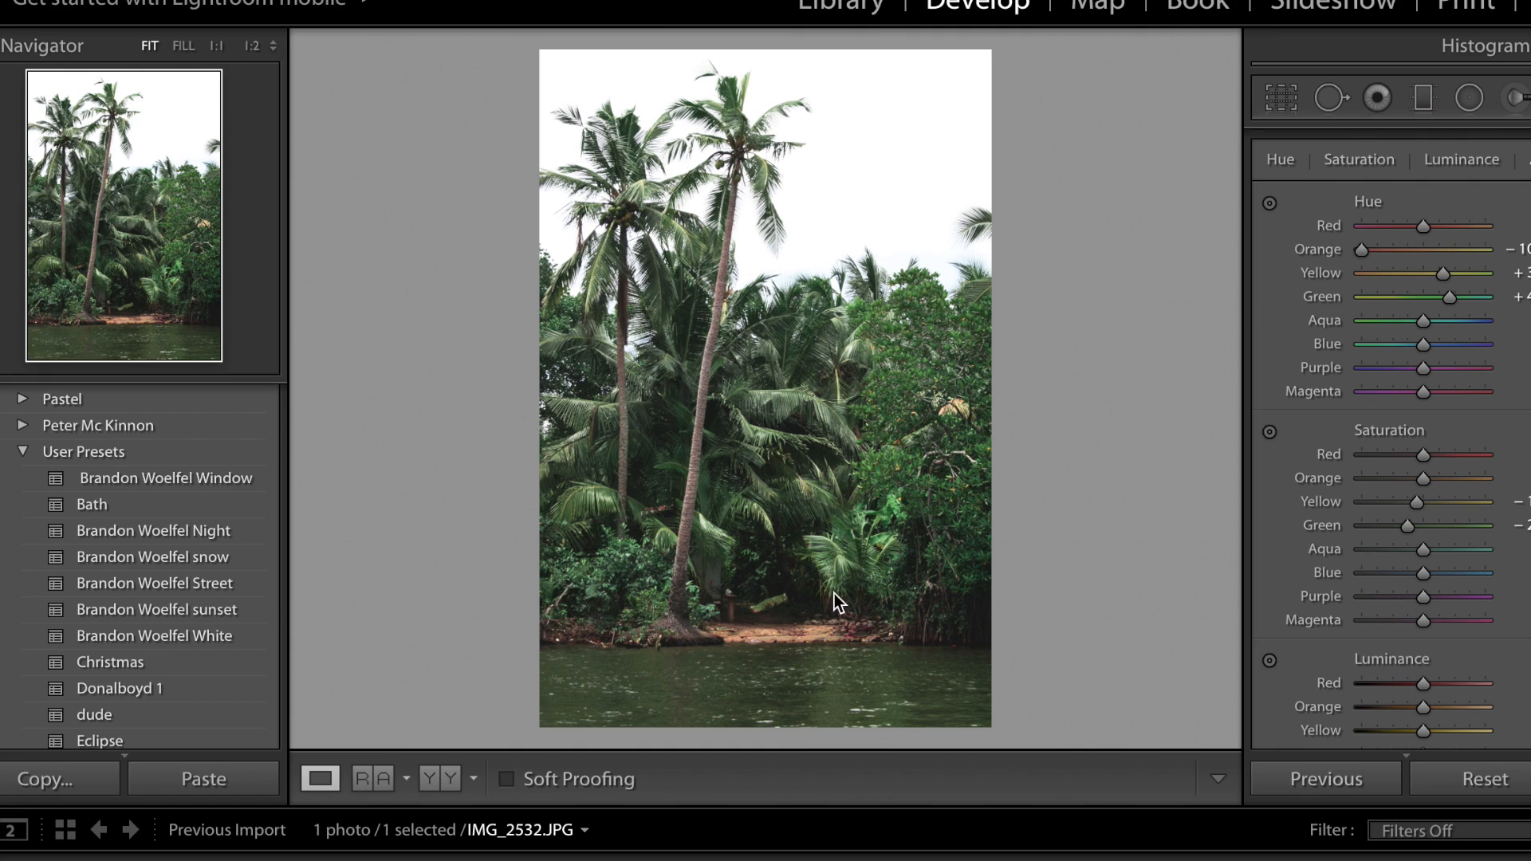
{"action": "left_click", "coordinate": [1270, 203]}
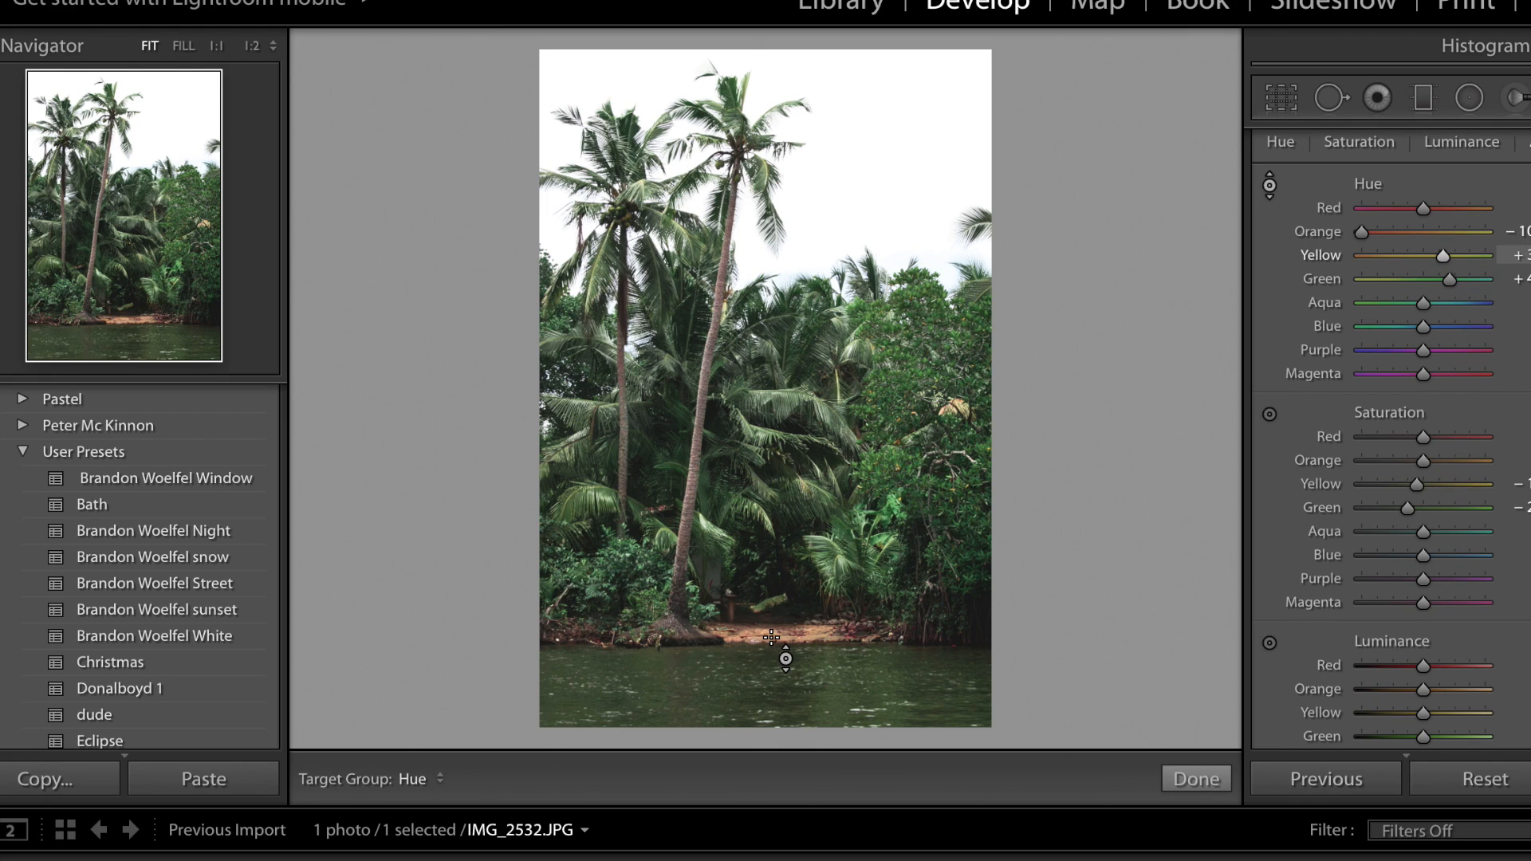
{"action": "left_click", "coordinate": [1271, 187]}
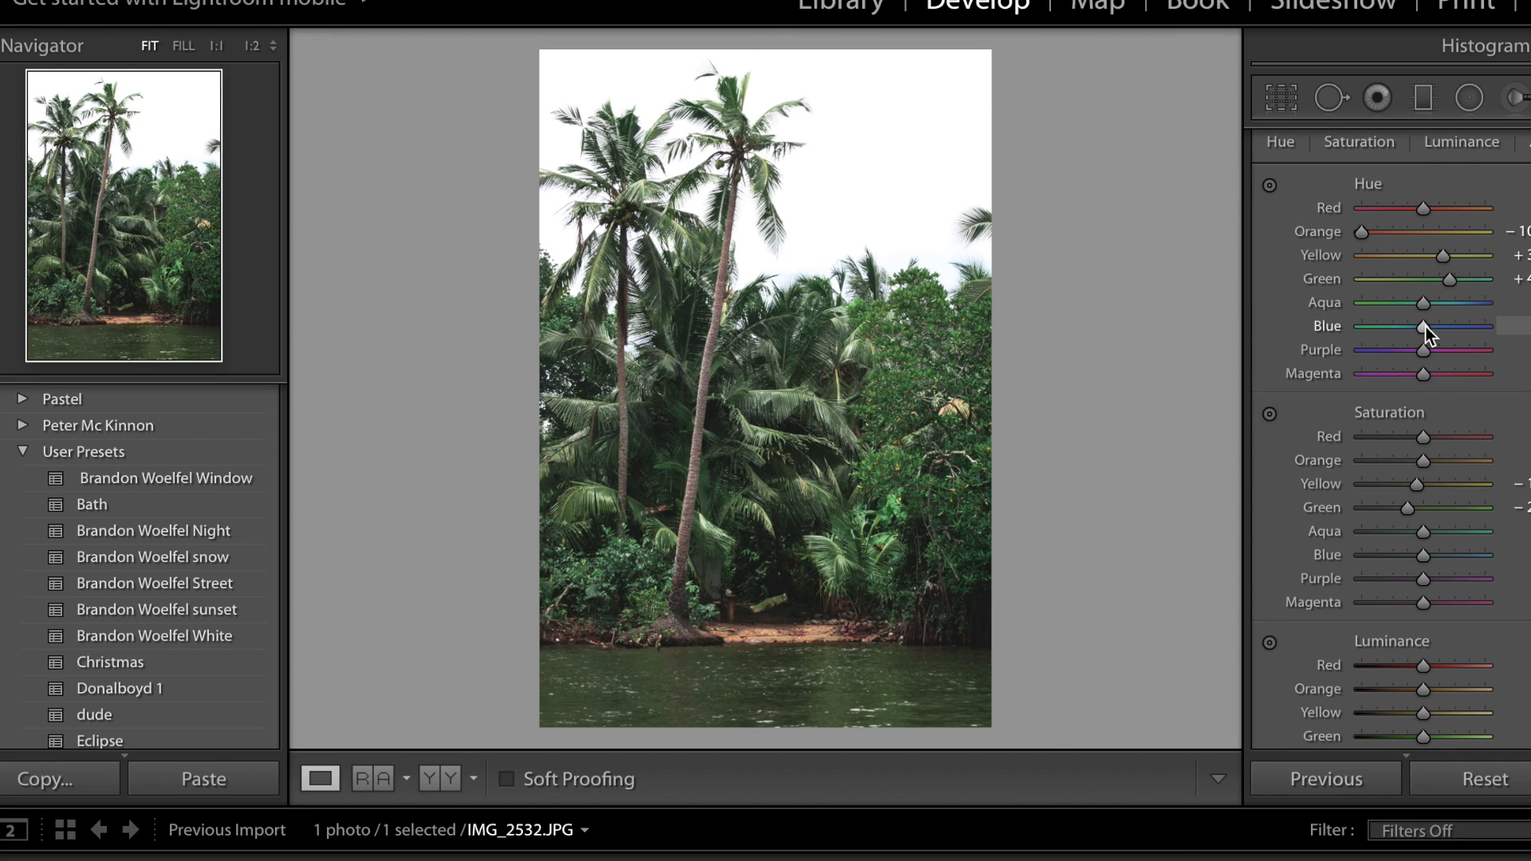
Try the blue hue at its highest and lowest values, and reset it.
{"action": "left_click_drag", "start_coordinate": [1426, 327], "coordinate": [1507, 331]}
{"action": "left_click_drag", "start_coordinate": [1421, 324], "coordinate": [1324, 324]}
{"action": "double_click", "coordinate": [1325, 322]}
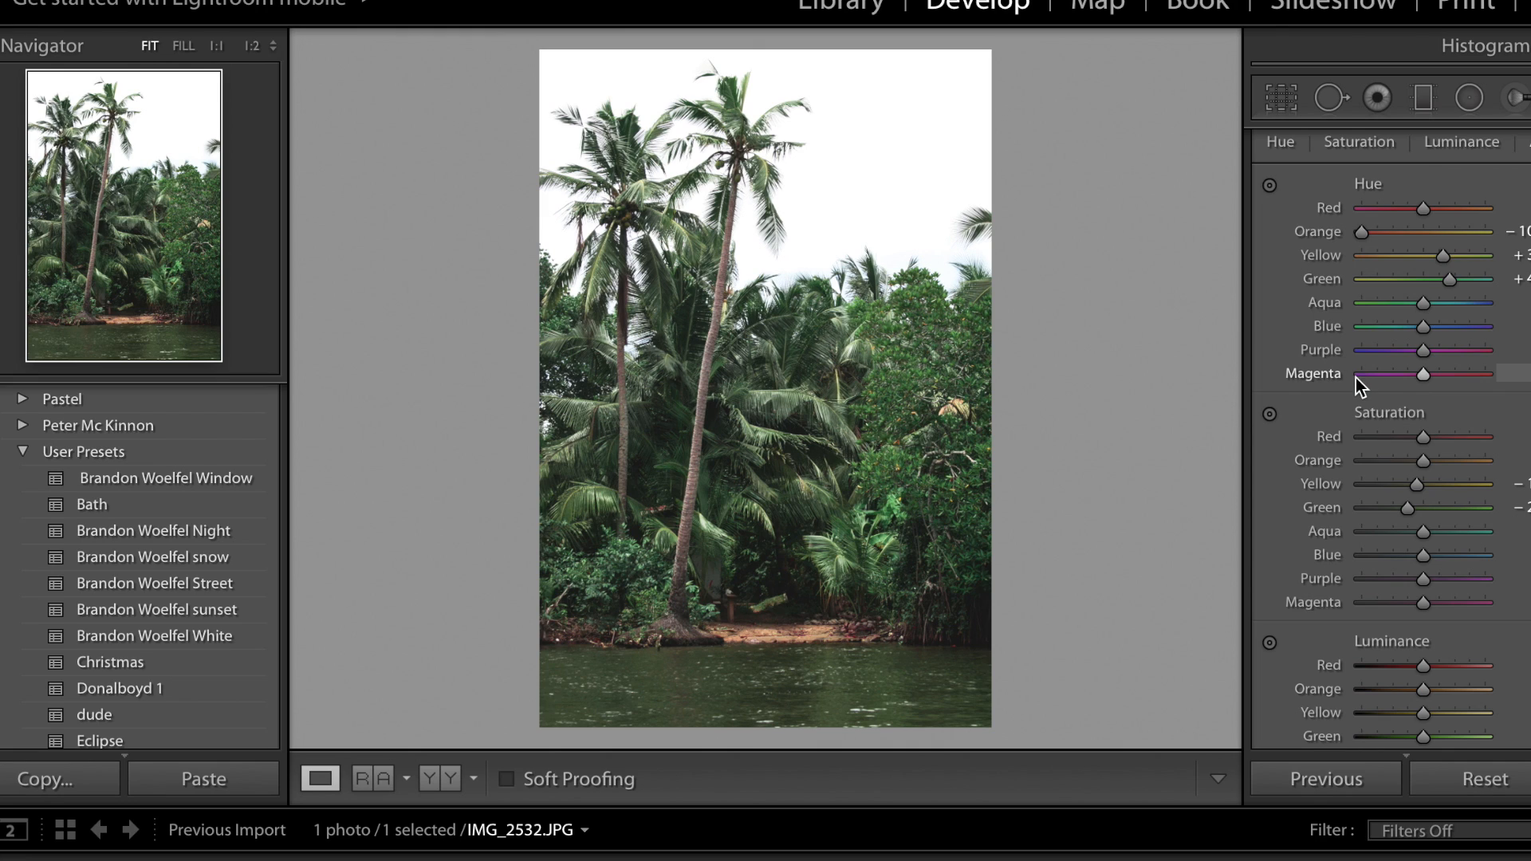
Try blue saturation in both directions, and lower it fully to its minimum.
{"action": "scroll", "coordinate": [1417, 517], "scroll_direction": "down", "scroll_amount": 3}
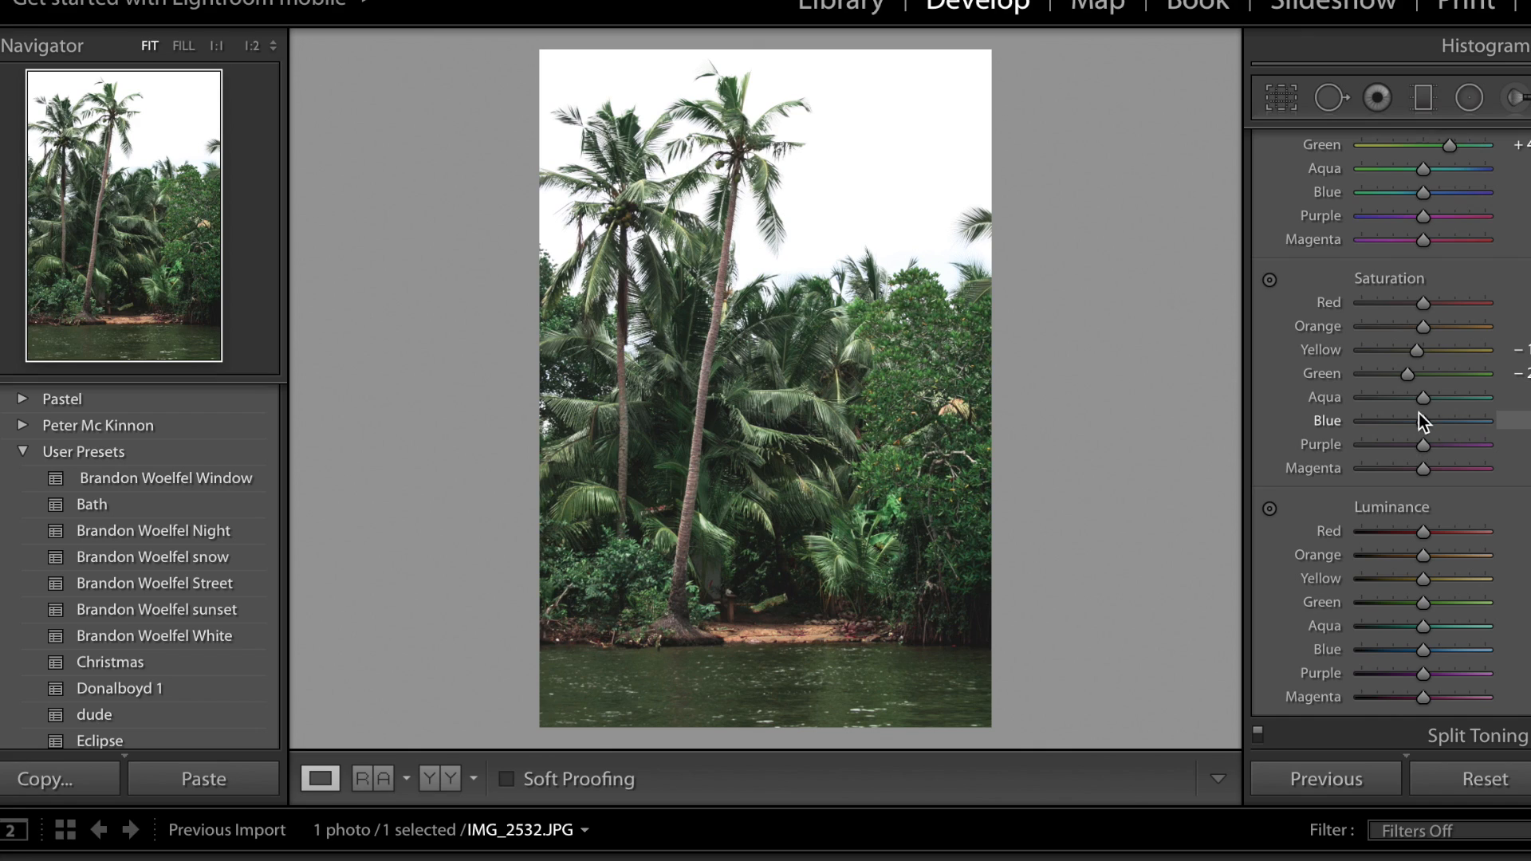
{"action": "left_click_drag", "start_coordinate": [1421, 421], "coordinate": [1311, 425]}
{"action": "left_click_drag", "start_coordinate": [1424, 424], "coordinate": [1227, 389]}
{"action": "left_click_drag", "start_coordinate": [1405, 421], "coordinate": [1523, 422]}
{"action": "left_click_drag", "start_coordinate": [1386, 423], "coordinate": [1246, 423]}
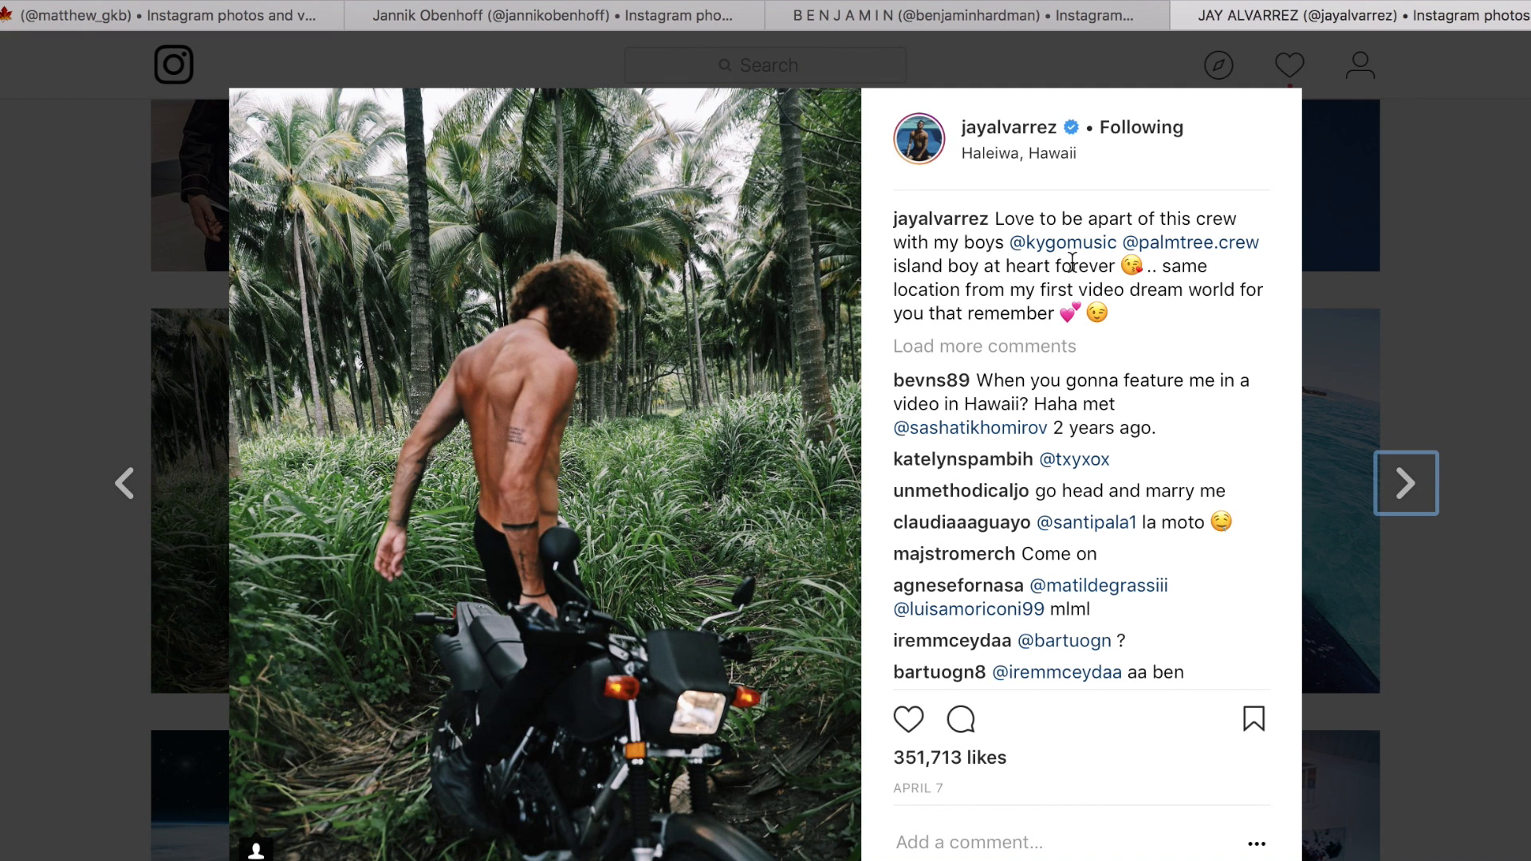
Browse Jay Alvarrez's Instagram grid in the browser, examine the colours in the poolside ocean photo, and return to Lightroom.
{"action": "left_click", "coordinate": [1525, 239]}
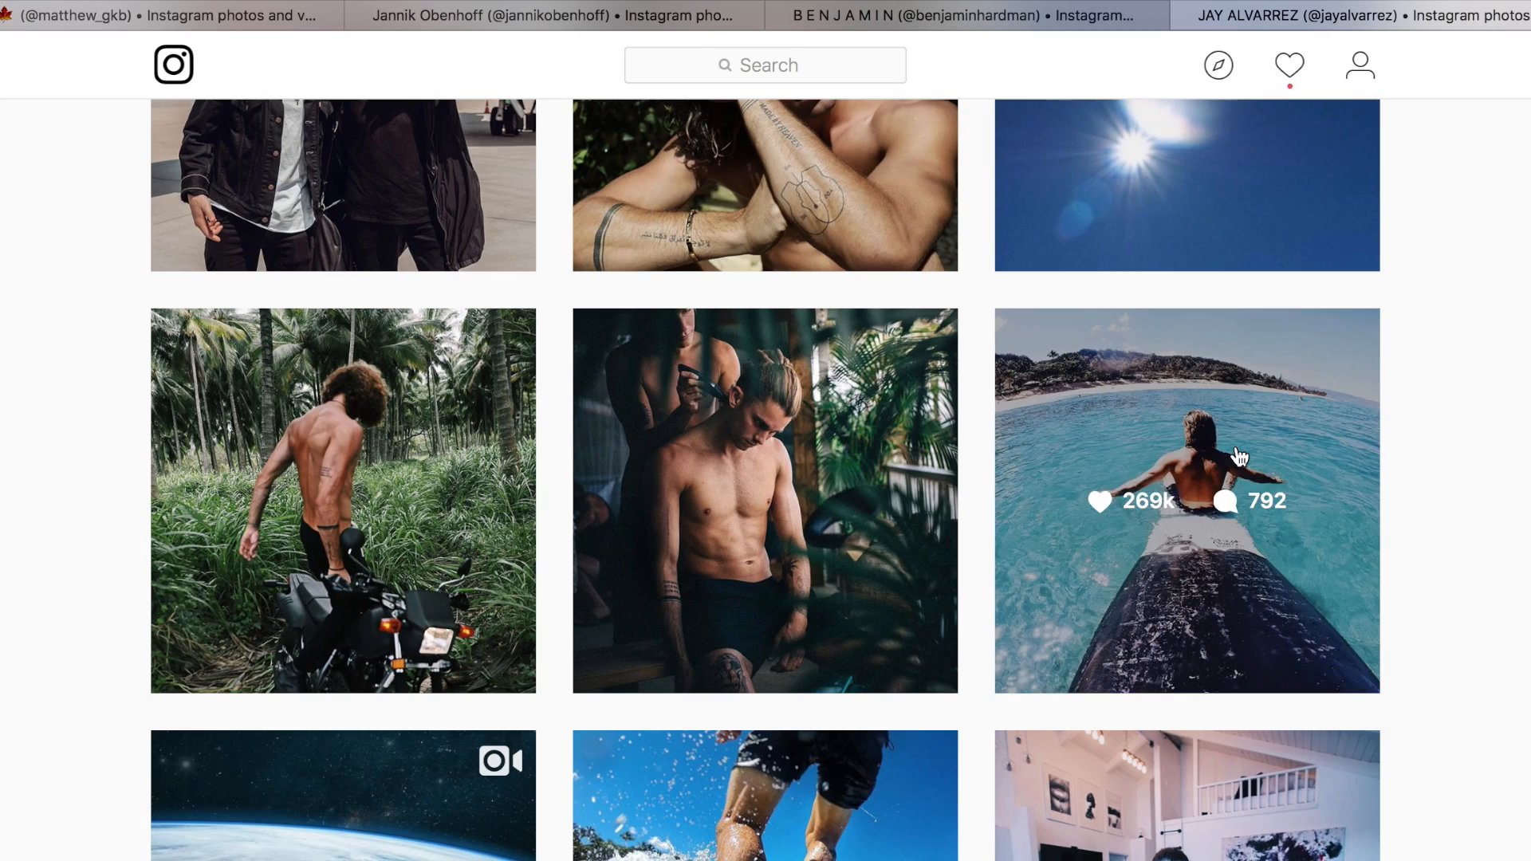
{"action": "scroll", "coordinate": [1478, 347], "scroll_direction": "down", "scroll_amount": 3}
{"action": "scroll", "coordinate": [1479, 355], "scroll_direction": "up", "scroll_amount": 12}
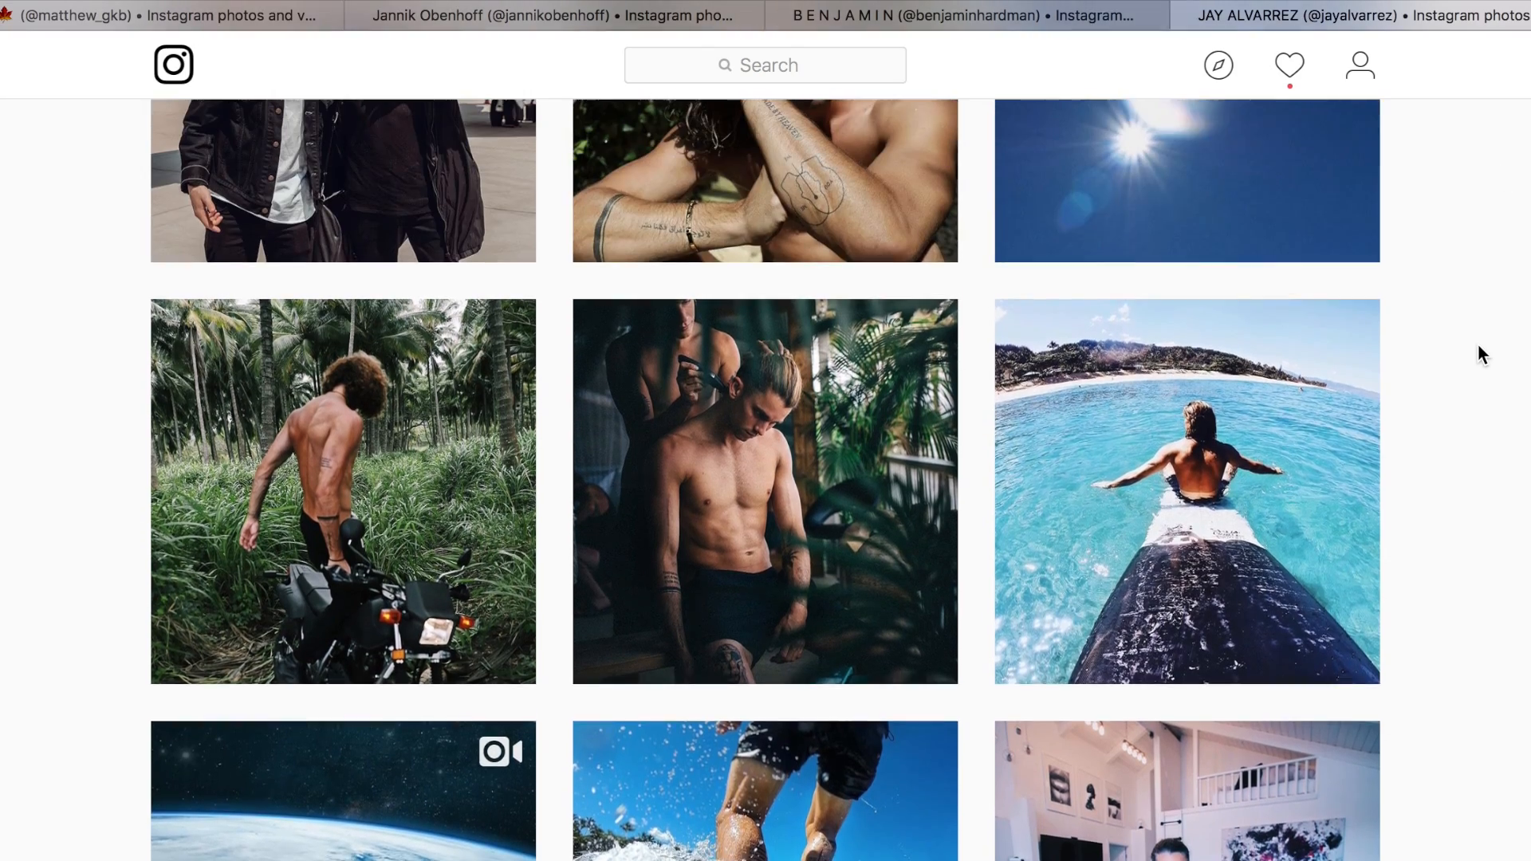
{"action": "scroll", "coordinate": [1477, 343], "scroll_direction": "up", "scroll_amount": 15}
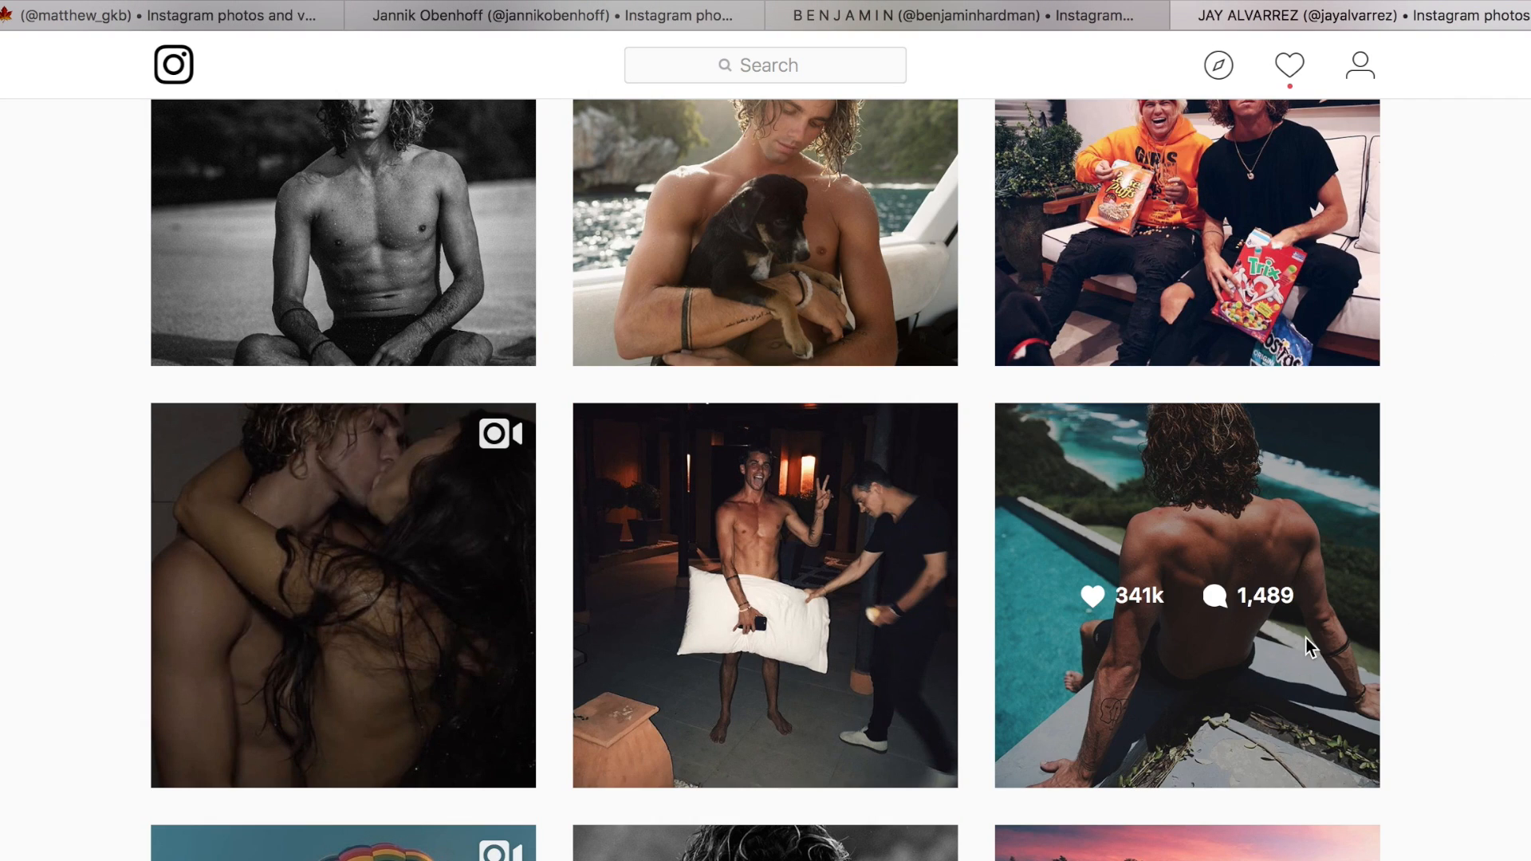
{"action": "scroll", "coordinate": [1307, 638], "scroll_direction": "down", "scroll_amount": 4}
{"action": "left_click", "coordinate": [1346, 218]}
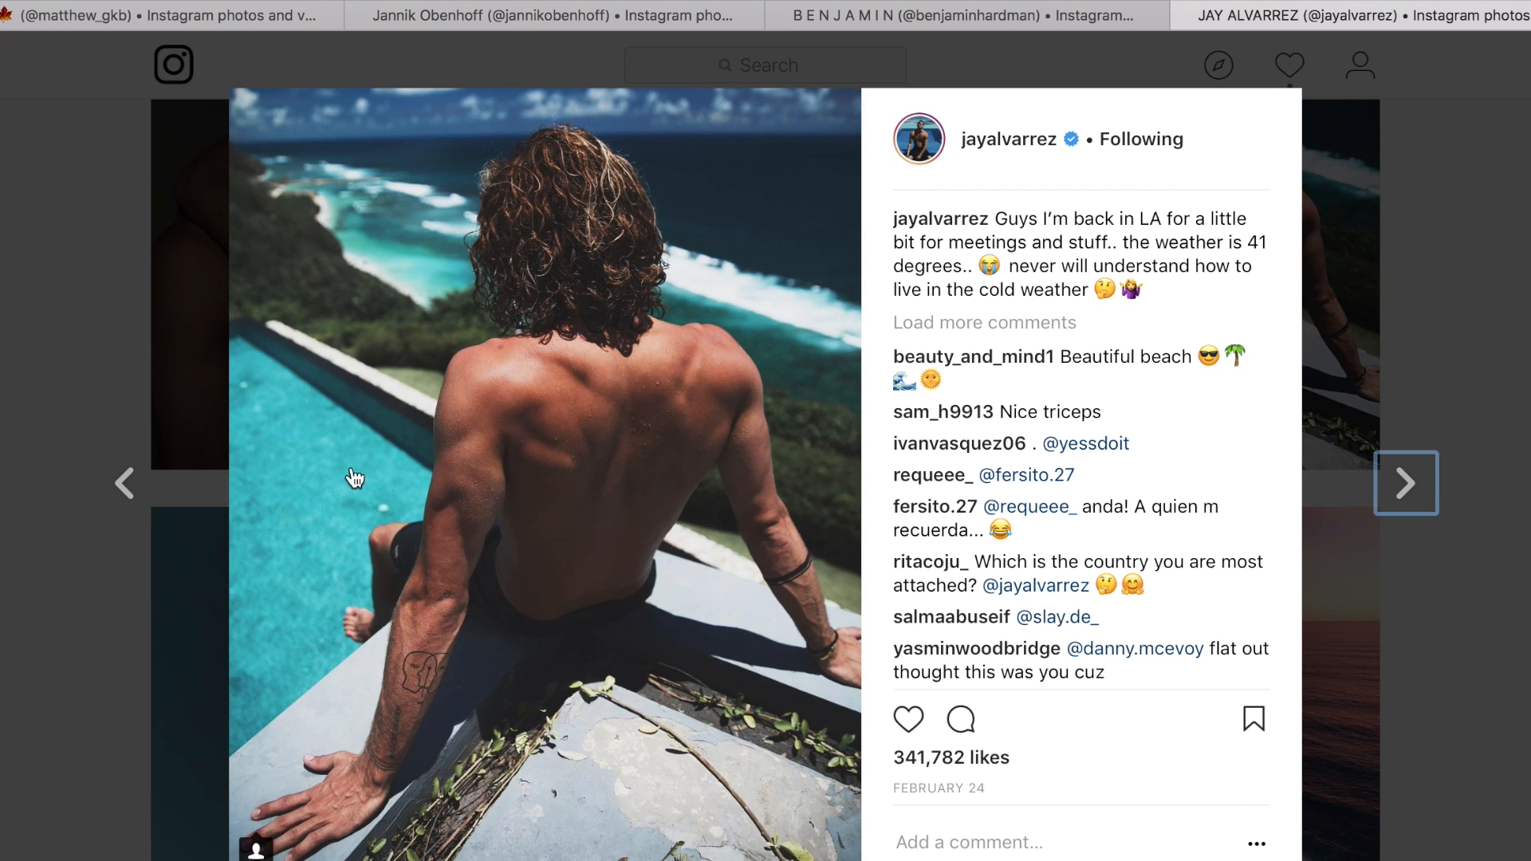
{"action": "key", "text": "super+Tab"}
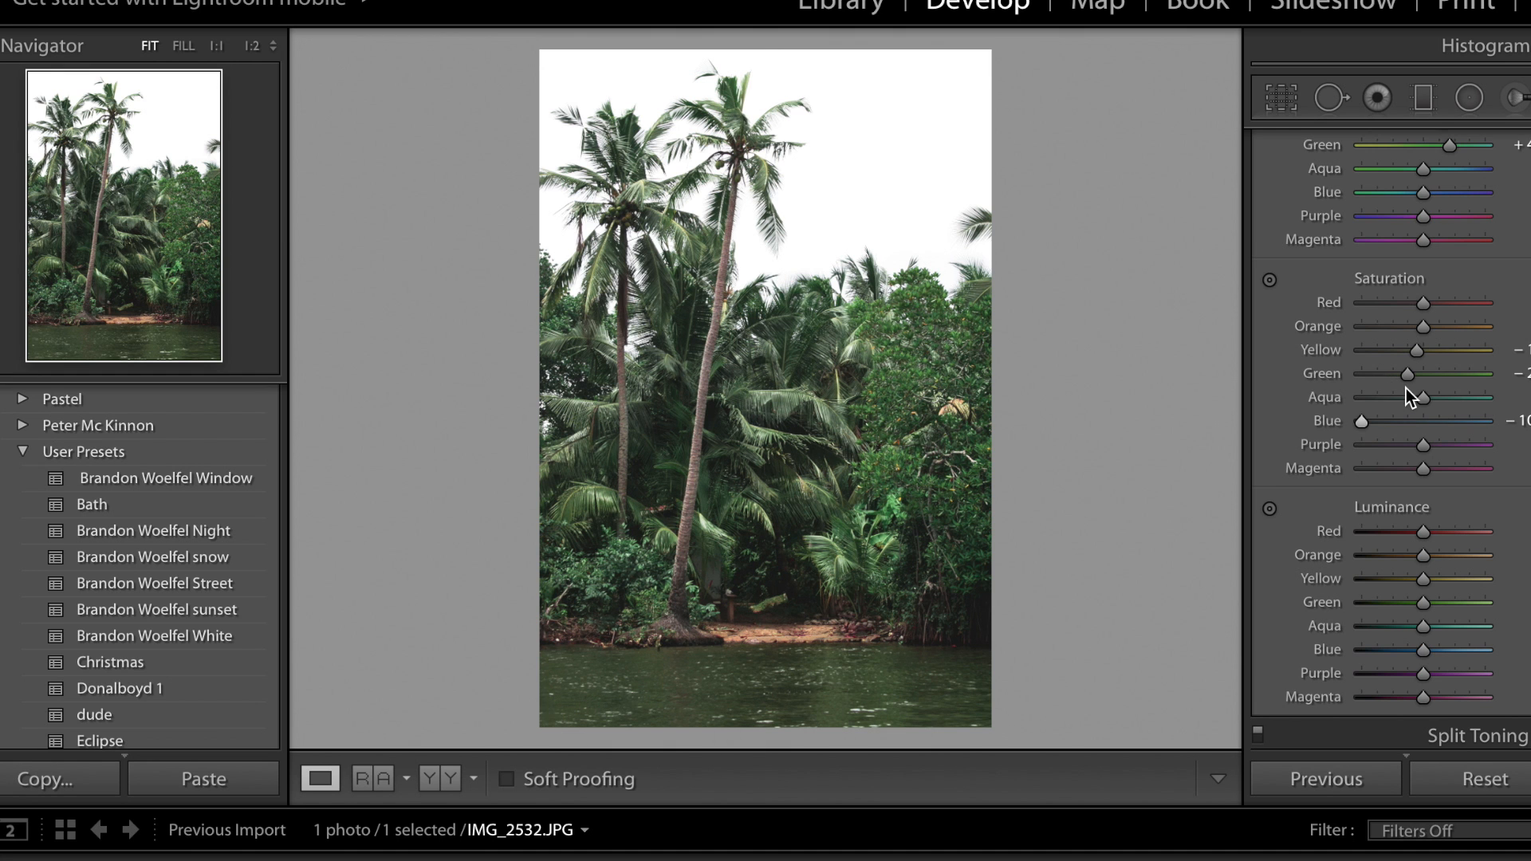
Set up a new Adjustment Brush with the mask overlay shown, temperature at its lowest value and exposure reset to zero.
{"action": "key", "text": "m"}
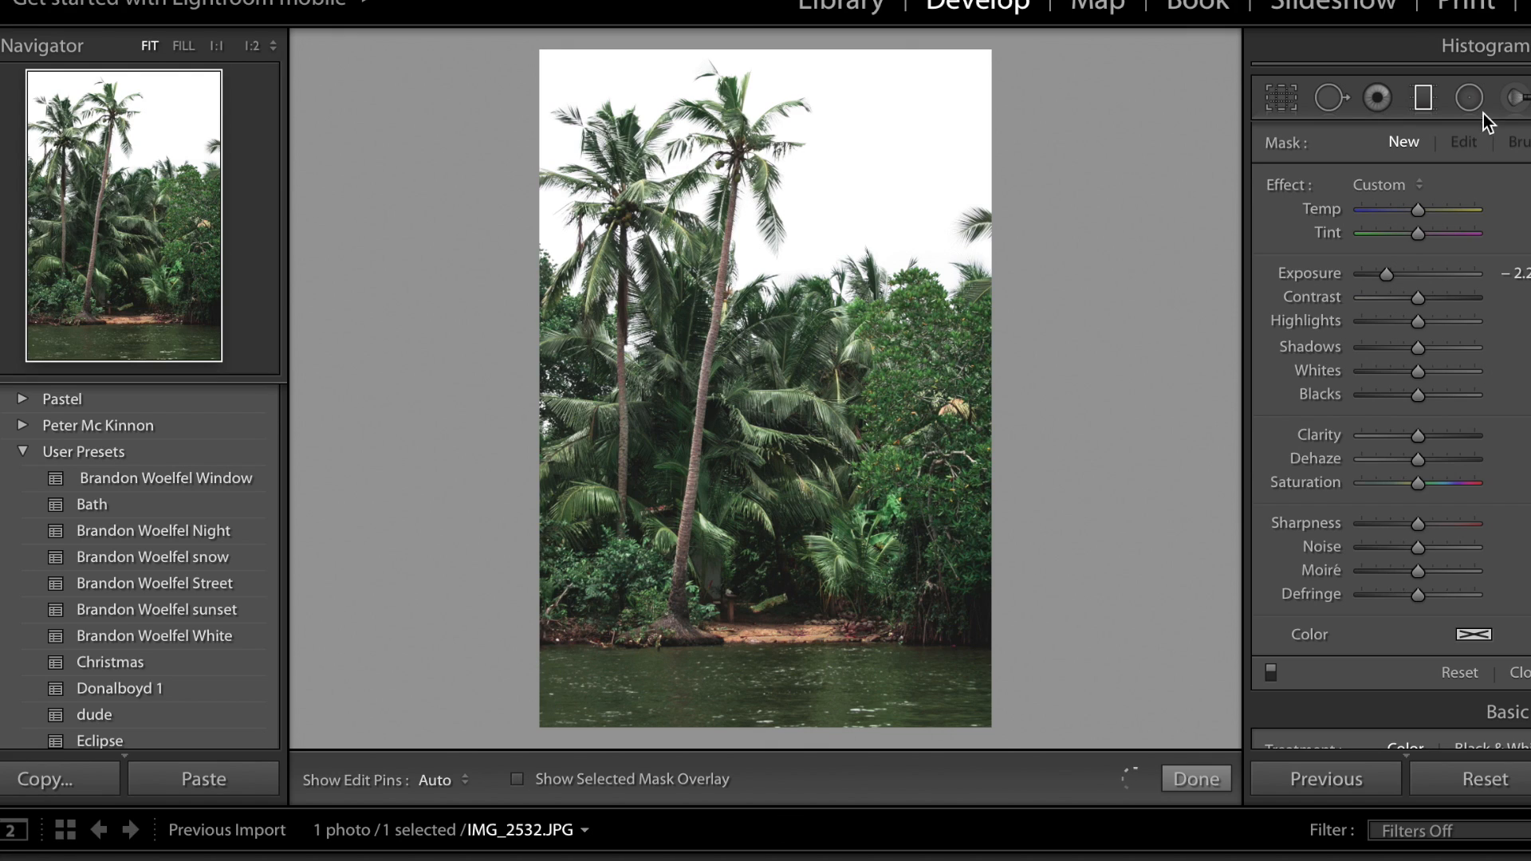
{"action": "left_click", "coordinate": [1515, 99]}
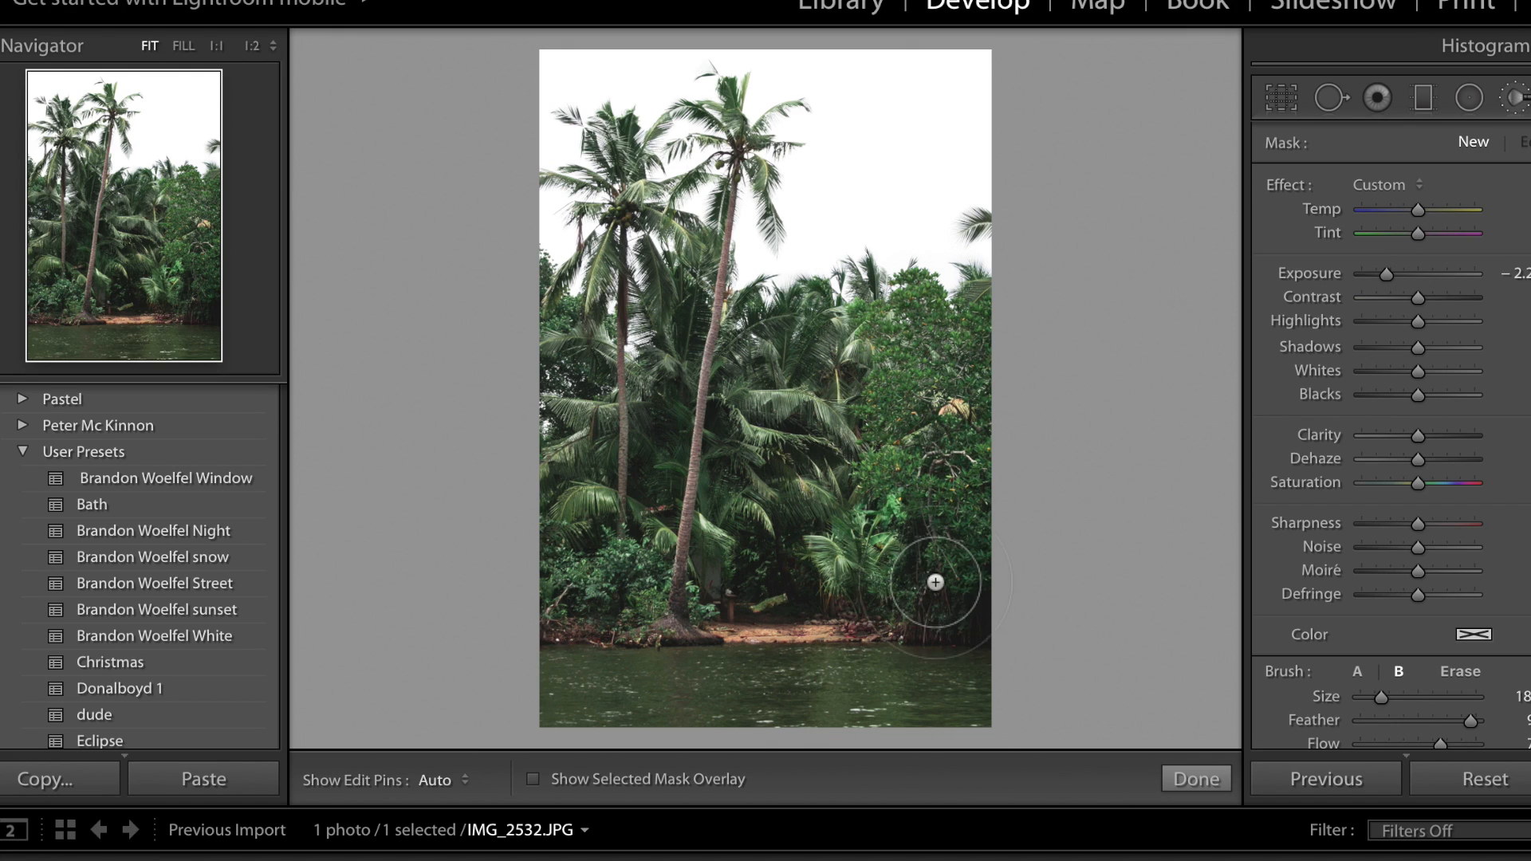
{"action": "left_click", "coordinate": [533, 779]}
{"action": "scroll", "coordinate": [991, 634], "scroll_direction": "down", "scroll_amount": 5}
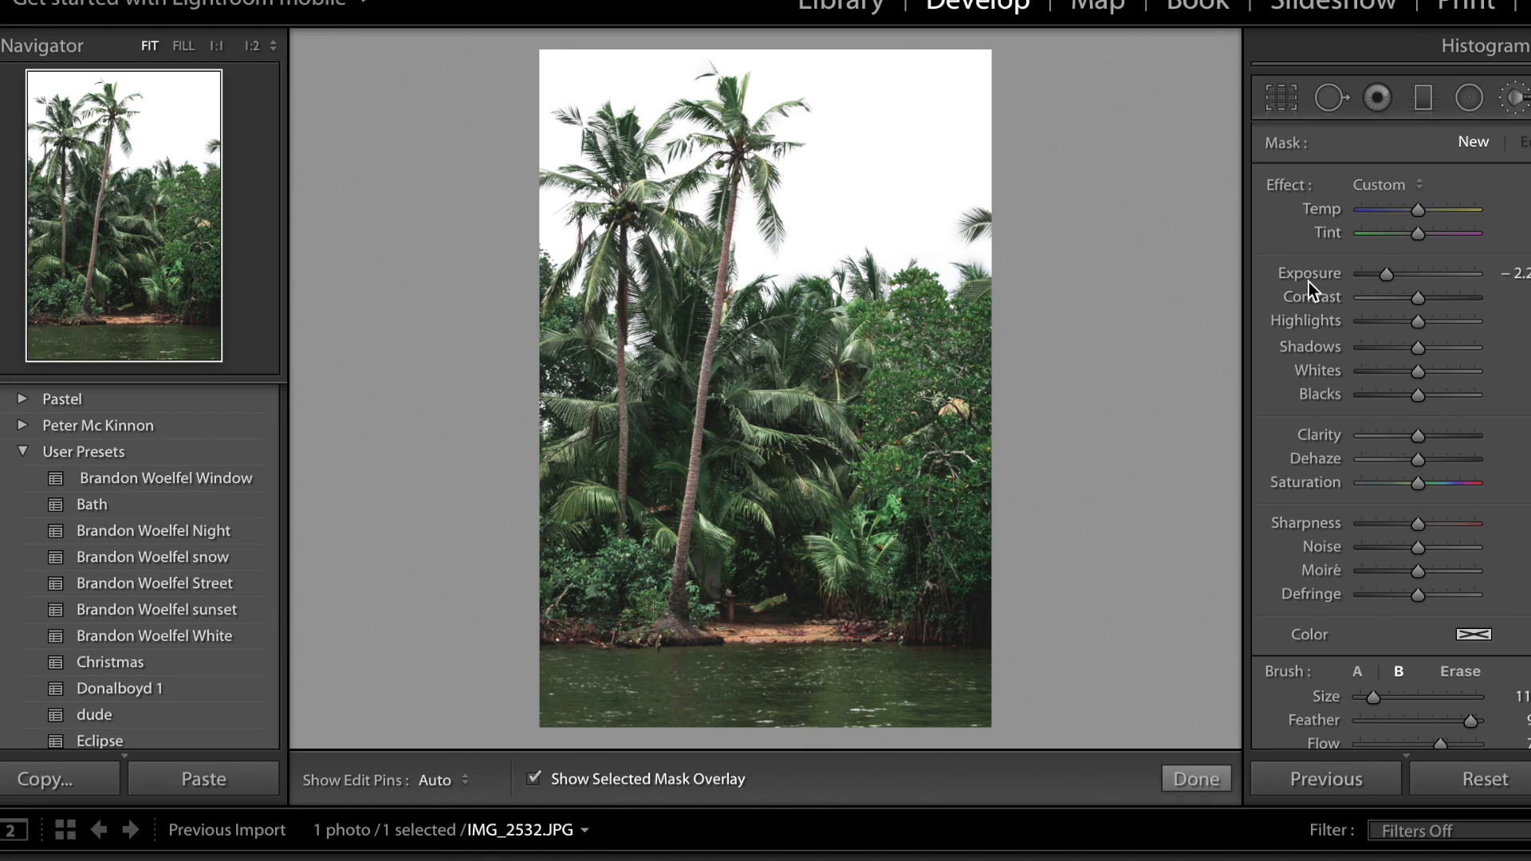
{"action": "left_click_drag", "start_coordinate": [1403, 213], "coordinate": [1329, 208]}
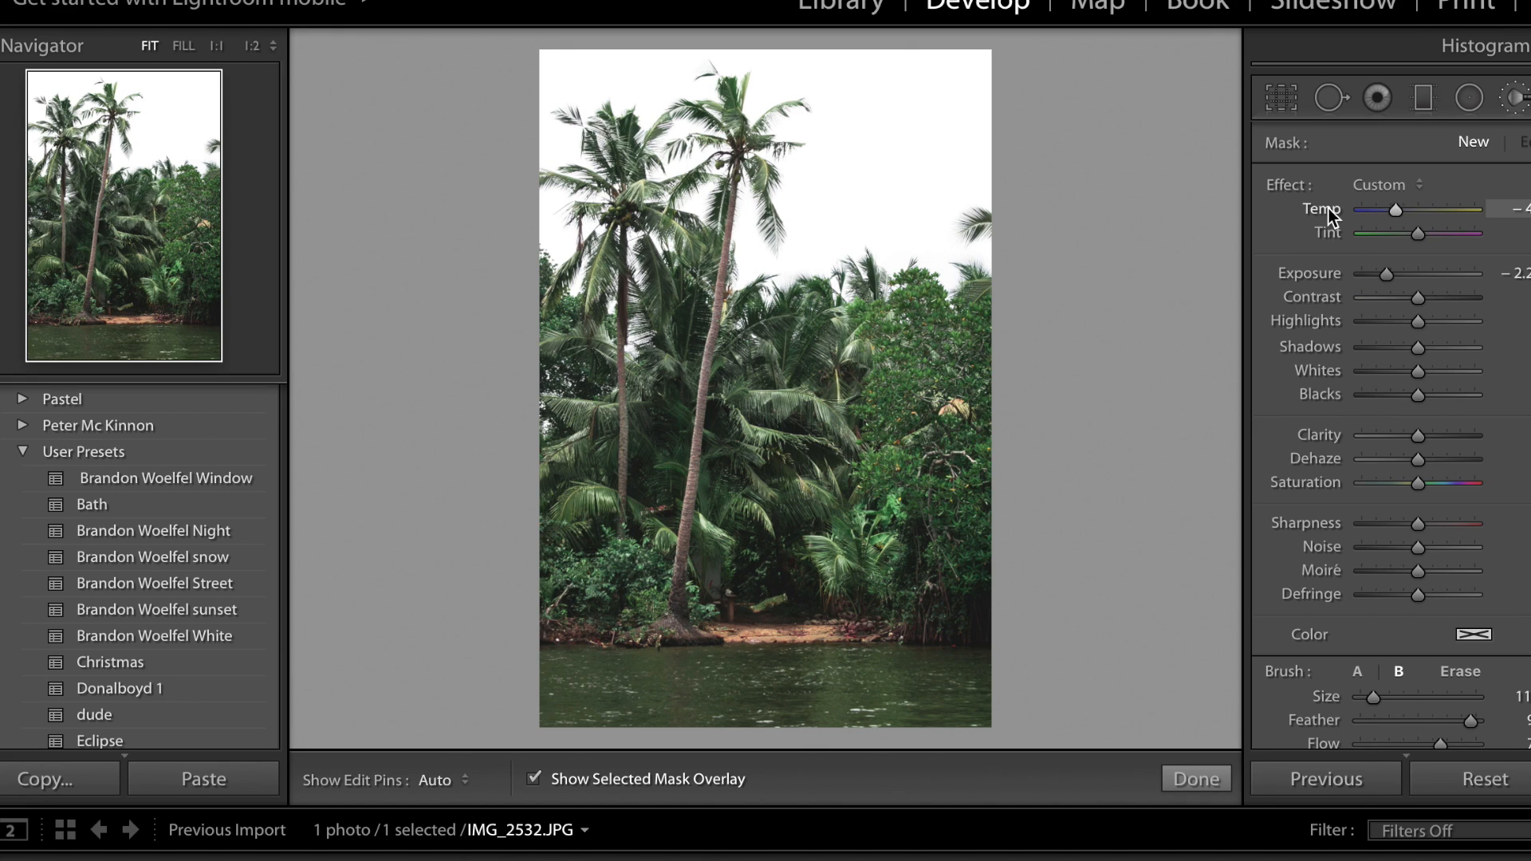
{"action": "double_click", "coordinate": [1309, 266]}
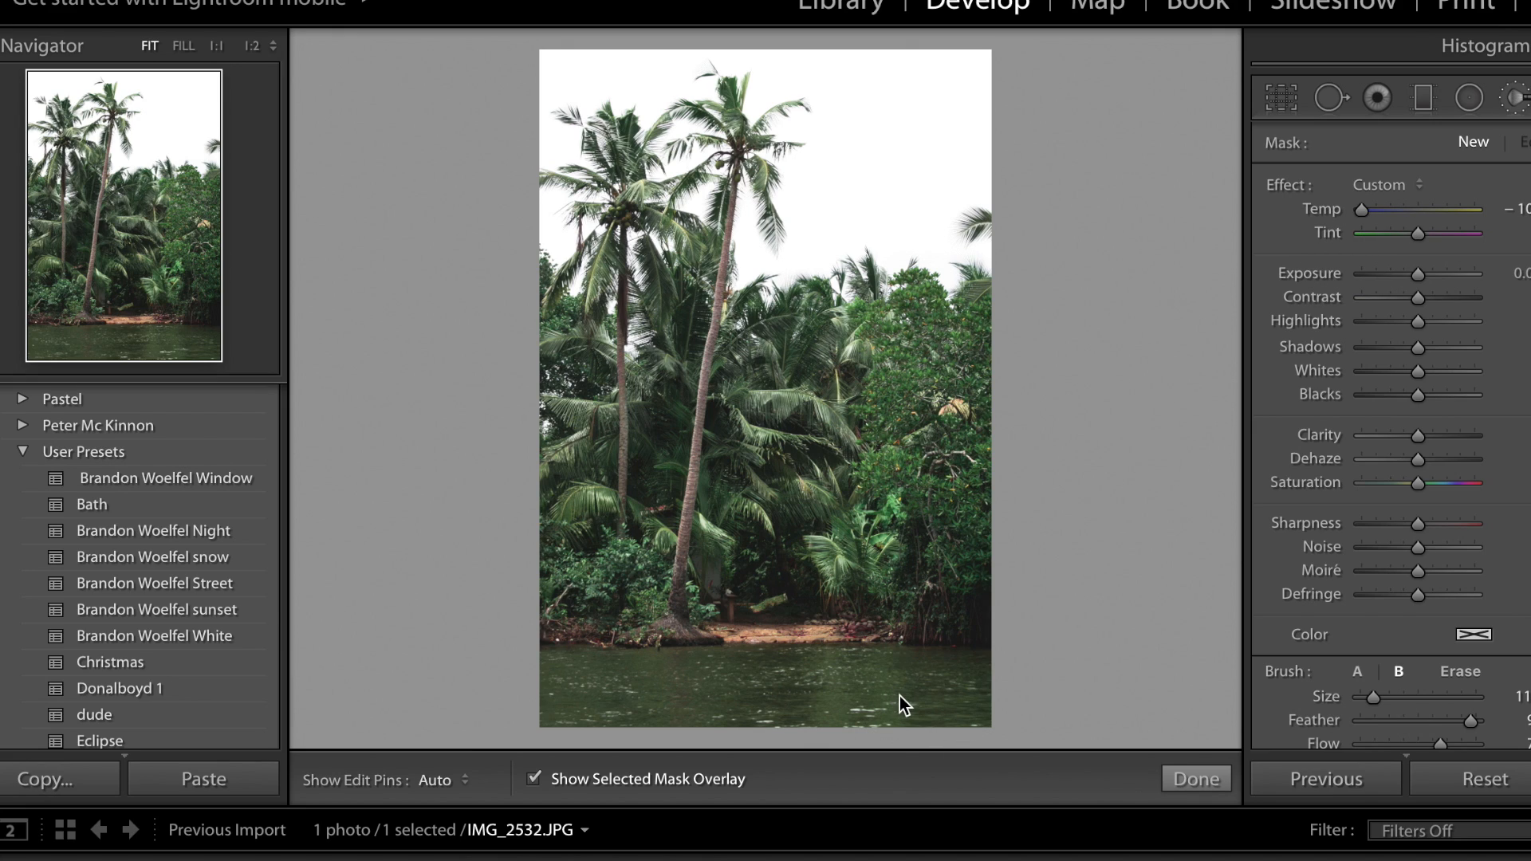
Paint the adjustment mask over the whole strip of water below the sandbank, using a smaller brush near the shore.
{"action": "scroll", "coordinate": [901, 700], "scroll_direction": "down", "scroll_amount": 2}
{"action": "mouse_move", "coordinate": [951, 694]}
{"action": "left_mouse_down"}
{"action": "mouse_move", "coordinate": [851, 710]}
{"action": "mouse_move", "coordinate": [891, 727]}
{"action": "mouse_move", "coordinate": [946, 708]}
{"action": "mouse_move", "coordinate": [900, 700]}
{"action": "mouse_move", "coordinate": [974, 680]}
{"action": "mouse_move", "coordinate": [645, 659]}
{"action": "mouse_move", "coordinate": [576, 675]}
{"action": "mouse_move", "coordinate": [665, 667]}
{"action": "mouse_move", "coordinate": [507, 680]}
{"action": "mouse_move", "coordinate": [690, 680]}
{"action": "mouse_move", "coordinate": [541, 708]}
{"action": "mouse_move", "coordinate": [659, 712]}
{"action": "mouse_move", "coordinate": [490, 706]}
{"action": "mouse_move", "coordinate": [587, 728]}
{"action": "mouse_move", "coordinate": [664, 708]}
{"action": "mouse_move", "coordinate": [737, 715]}
{"action": "mouse_move", "coordinate": [629, 710]}
{"action": "mouse_move", "coordinate": [744, 694]}
{"action": "mouse_move", "coordinate": [697, 682]}
{"action": "mouse_move", "coordinate": [823, 724]}
{"action": "mouse_move", "coordinate": [730, 696]}
{"action": "mouse_move", "coordinate": [802, 682]}
{"action": "mouse_move", "coordinate": [725, 675]}
{"action": "mouse_move", "coordinate": [893, 694]}
{"action": "left_mouse_up"}
{"action": "scroll", "coordinate": [893, 694], "scroll_direction": "down", "scroll_amount": 2}
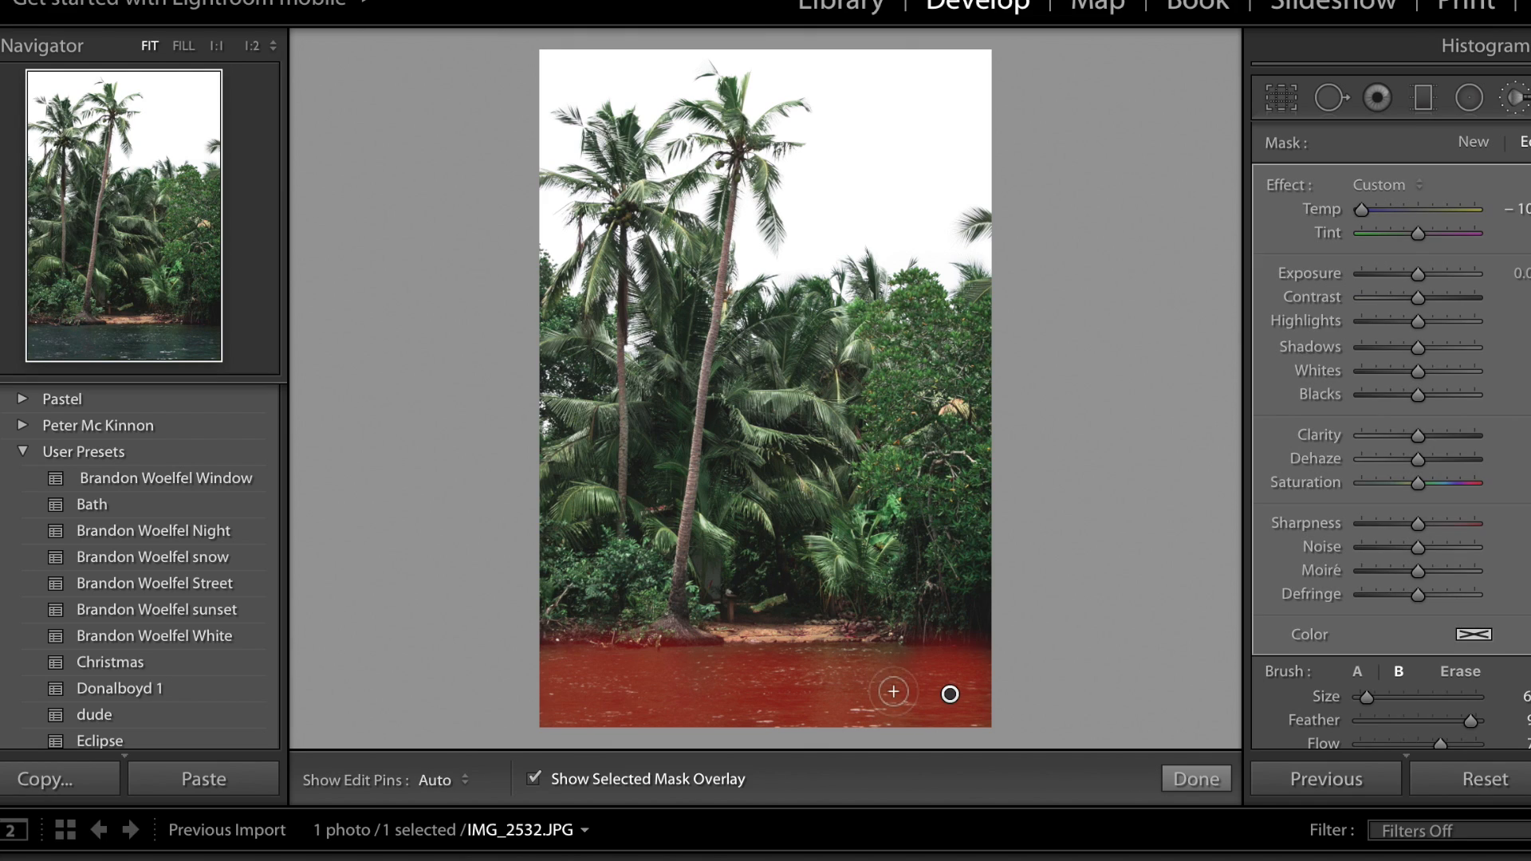
{"action": "mouse_move", "coordinate": [882, 658]}
{"action": "left_mouse_down"}
{"action": "mouse_move", "coordinate": [800, 663]}
{"action": "mouse_move", "coordinate": [977, 669]}
{"action": "mouse_move", "coordinate": [630, 681]}
{"action": "left_mouse_up"}
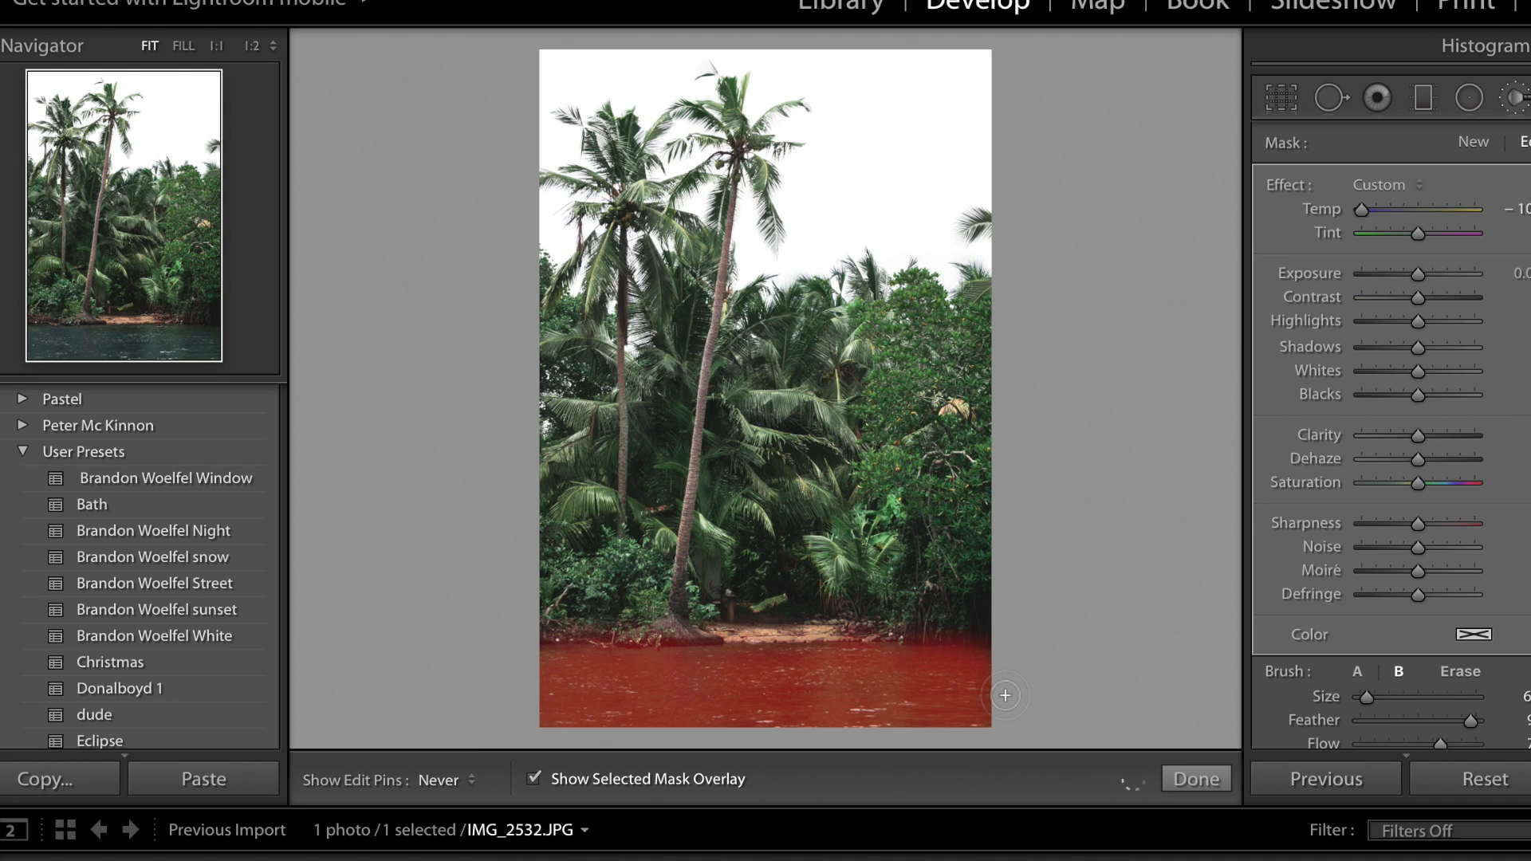
Erase the mask's spill along the shoreline, and hide the mask overlay to refine the water mask.
{"action": "key", "text": "h"}
{"action": "key", "text": "alt"}
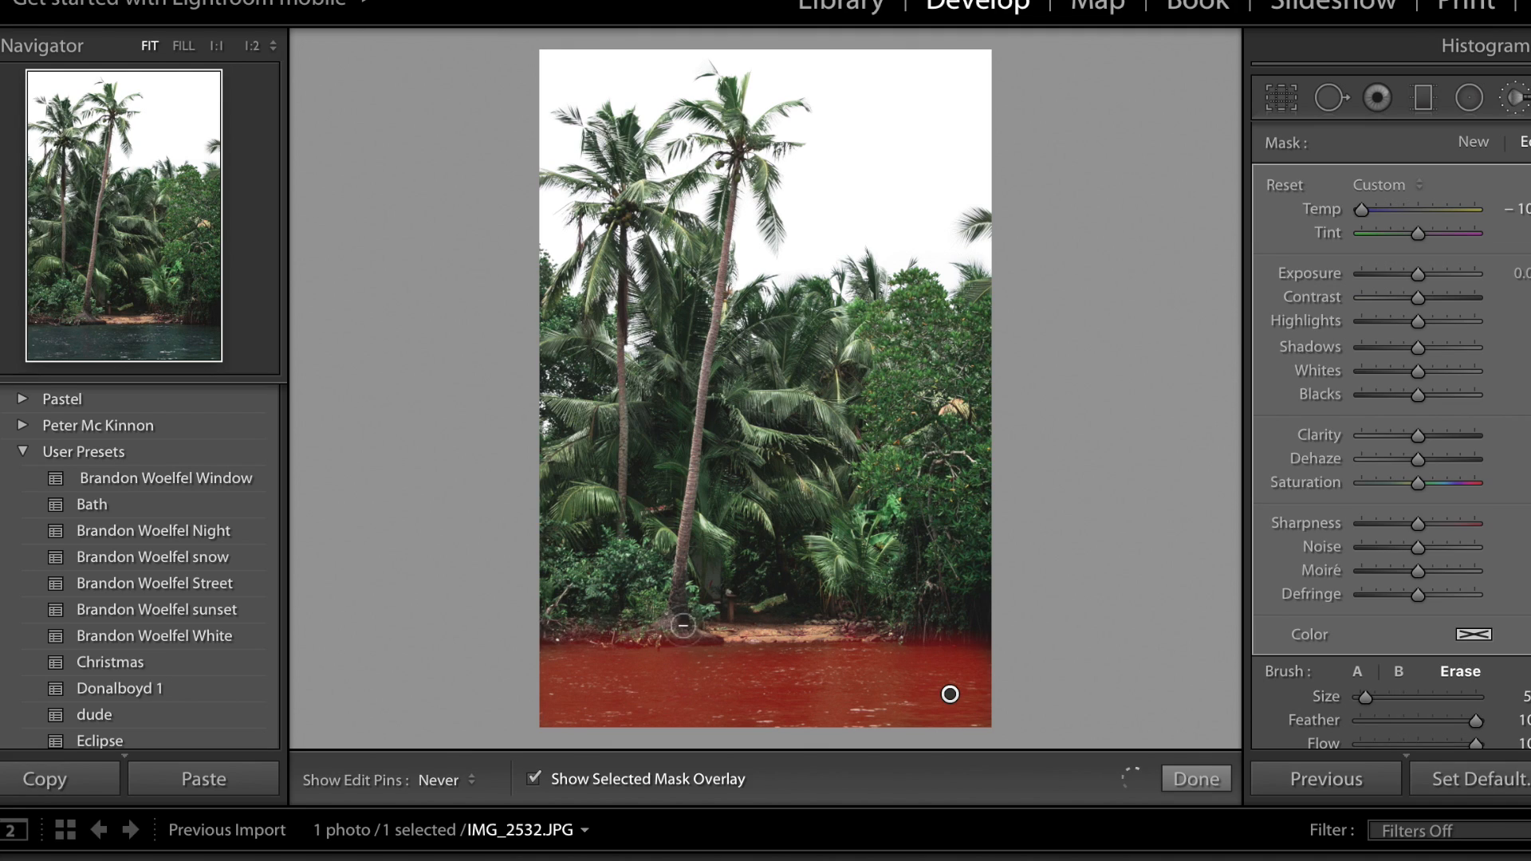
{"action": "key", "text": "h"}
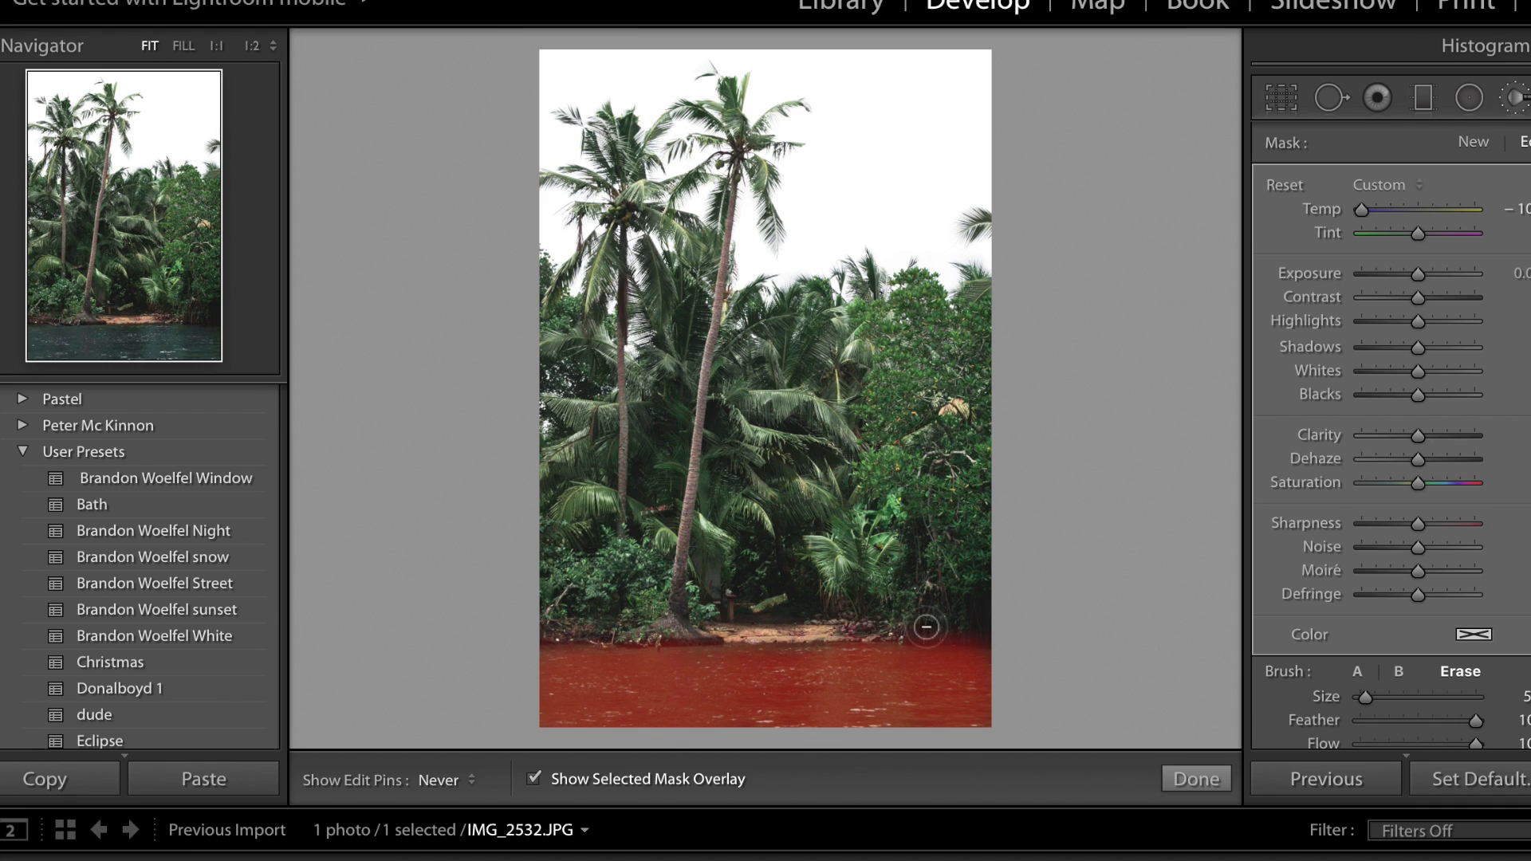
{"action": "left_click_drag", "start_coordinate": [742, 640], "coordinate": [565, 661]}
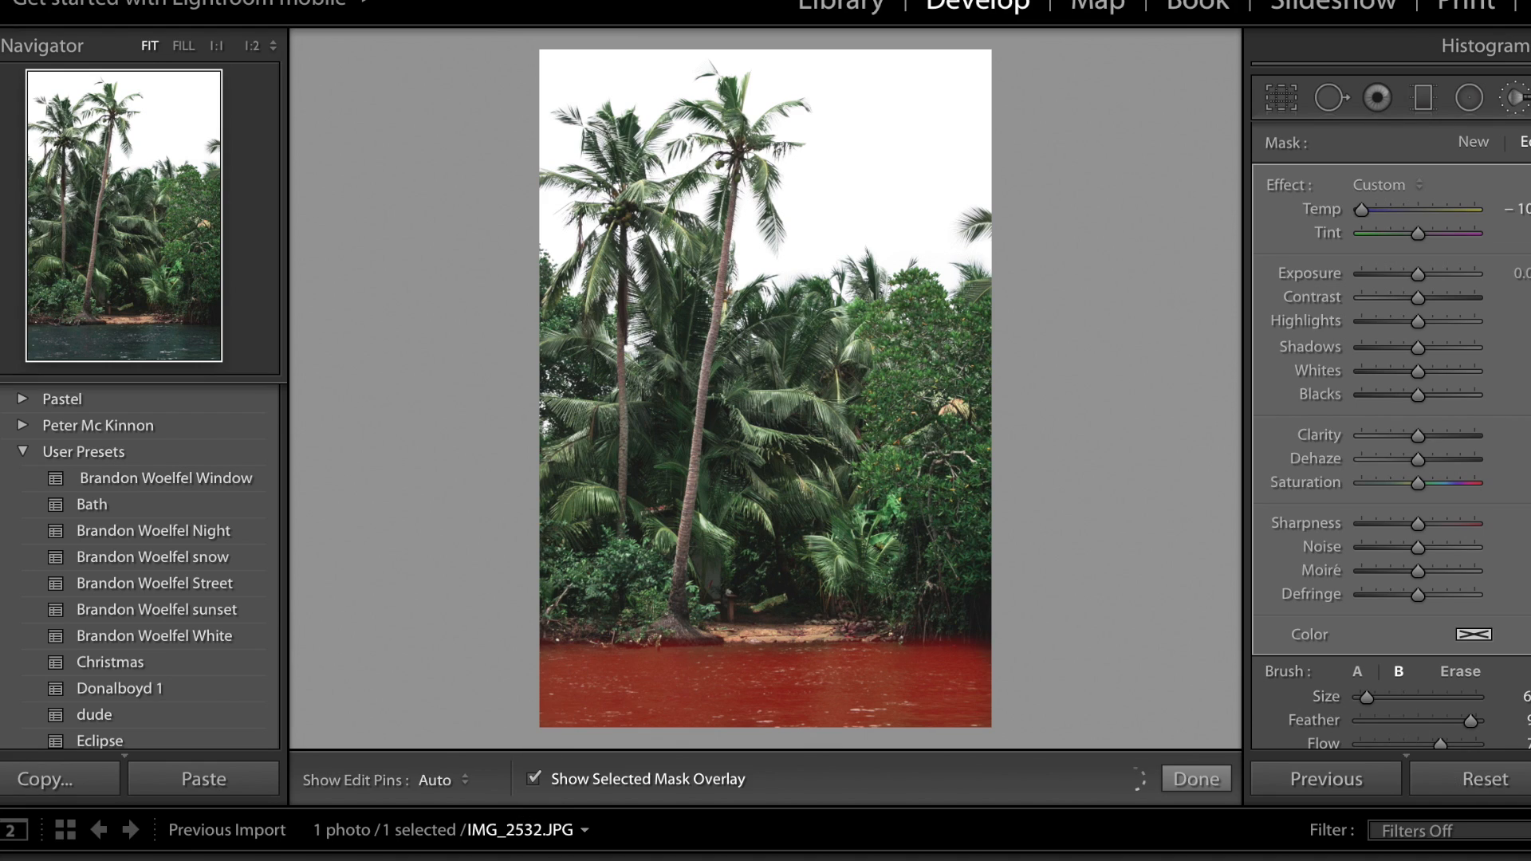
{"action": "left_click", "coordinate": [534, 779]}
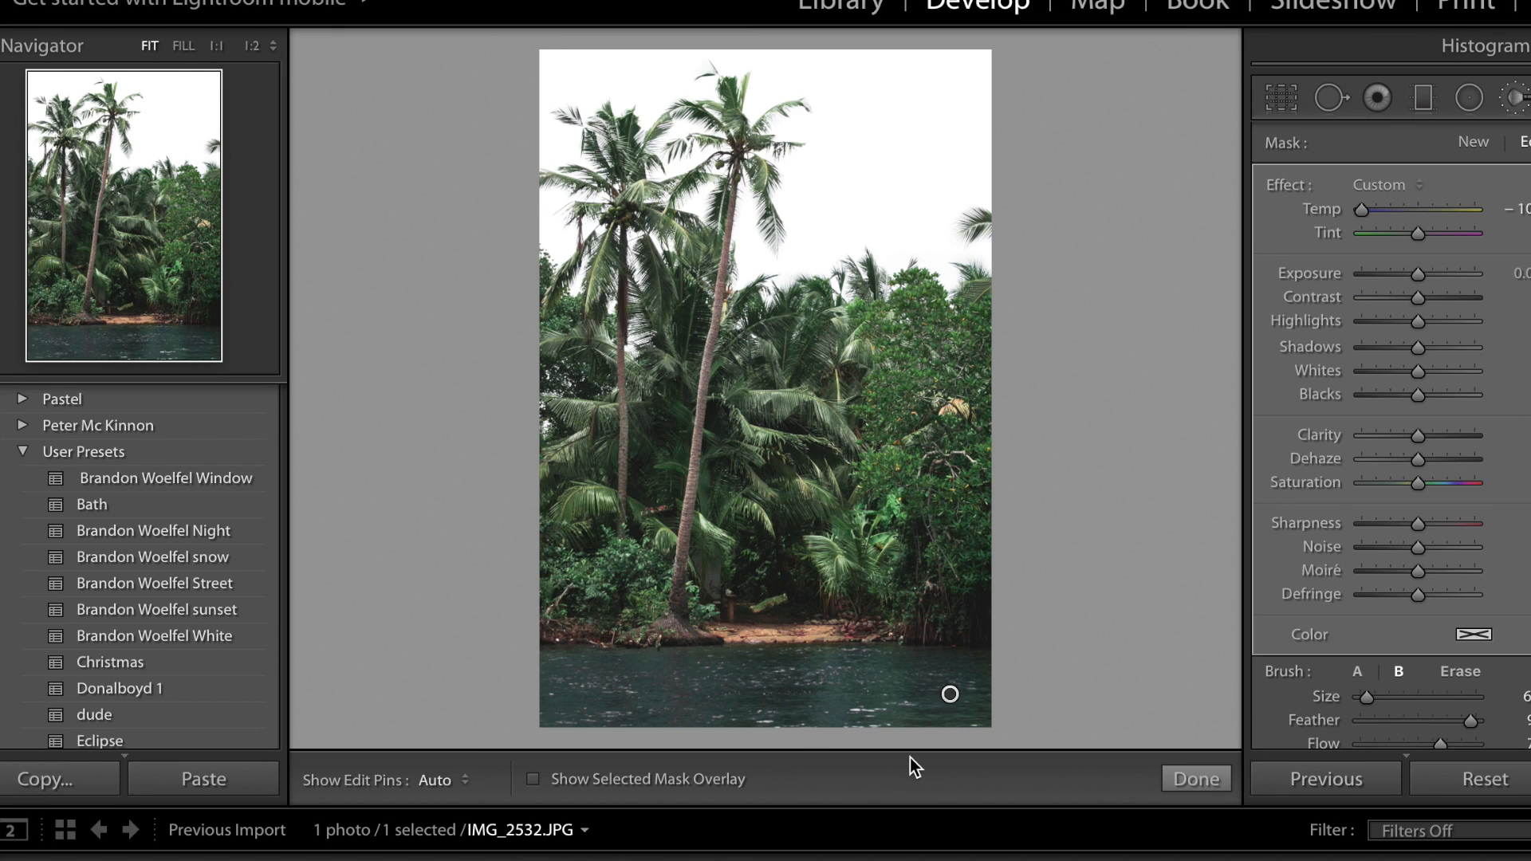
{"action": "mouse_move", "coordinate": [960, 688]}
{"action": "left_mouse_down"}
{"action": "mouse_move", "coordinate": [808, 714]}
{"action": "mouse_move", "coordinate": [912, 704]}
{"action": "mouse_move", "coordinate": [556, 639]}
{"action": "left_mouse_up"}
{"action": "scroll", "coordinate": [557, 639], "scroll_direction": "down", "scroll_amount": 3}
Brighten the water mask with slightly higher exposure, highlights, shadows and clarity, and soften its contrast, saturation and blue temperature shift.
{"action": "left_click", "coordinate": [1438, 274]}
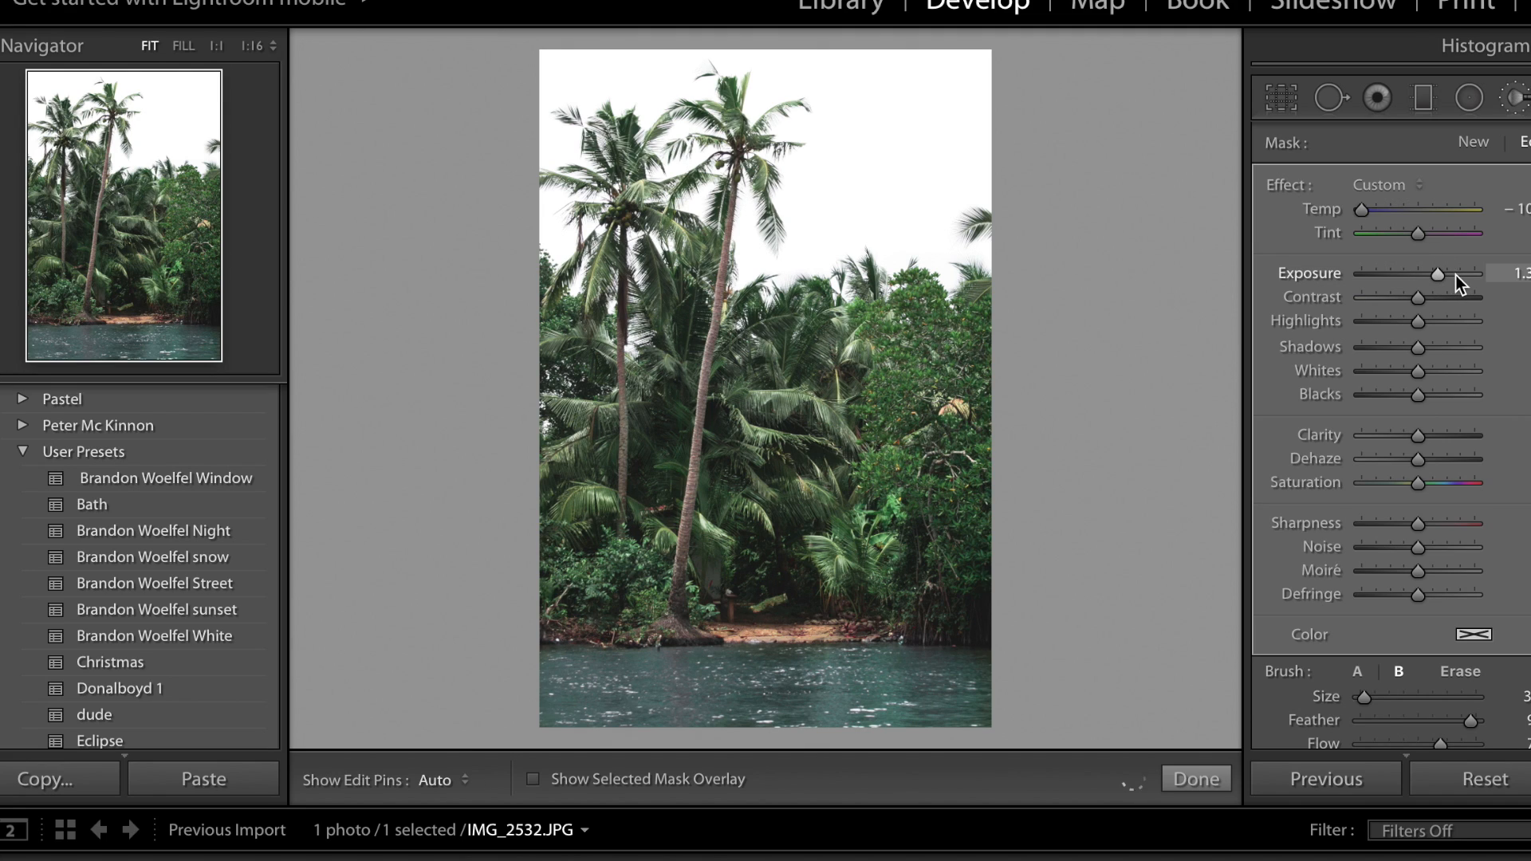
{"action": "double_click", "coordinate": [1312, 275]}
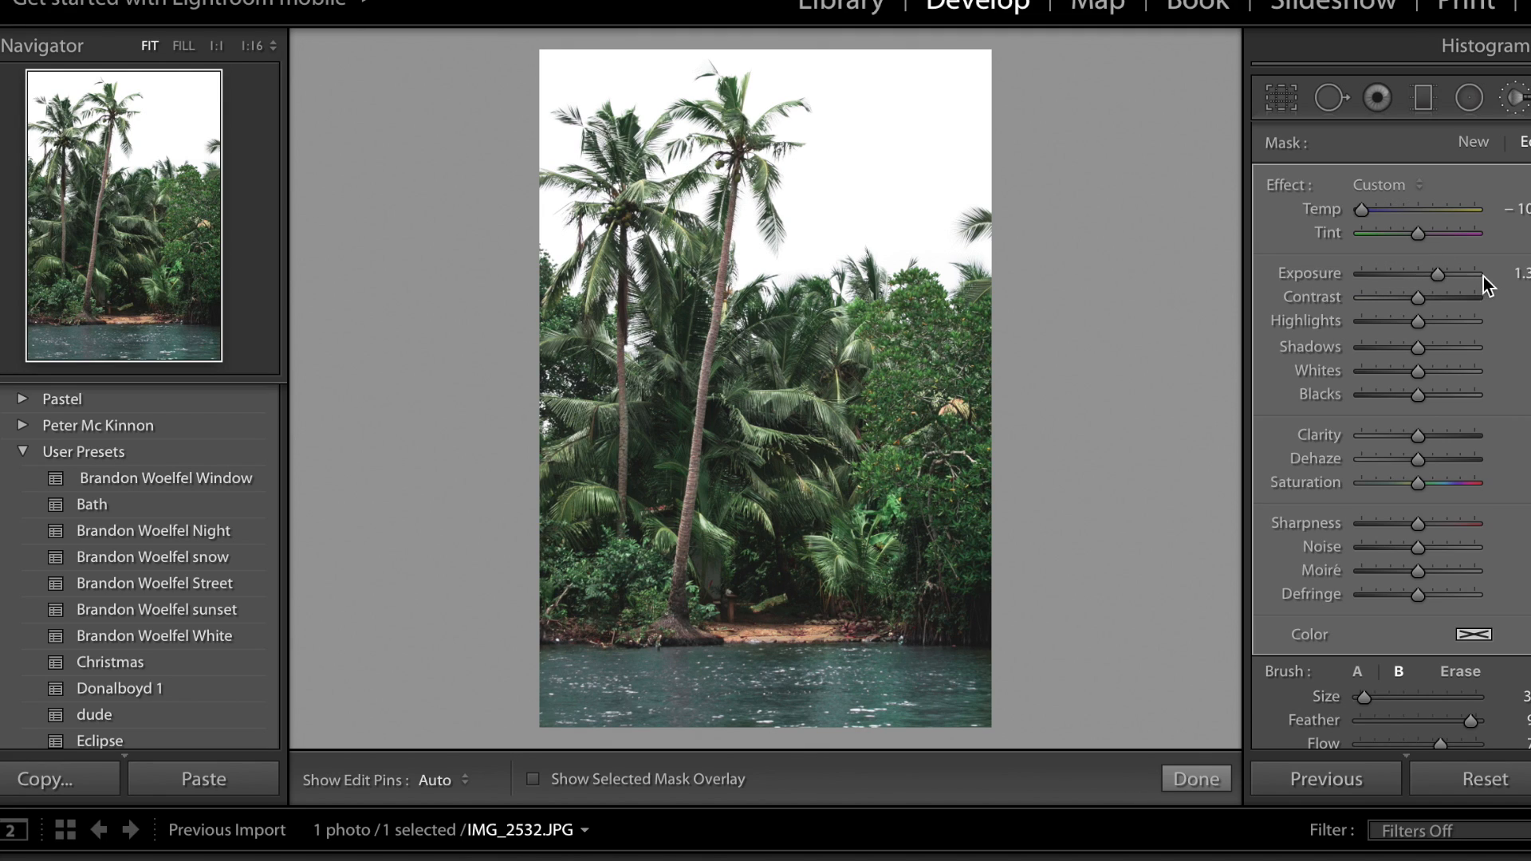
{"action": "left_click_drag", "start_coordinate": [1423, 274], "coordinate": [1429, 275]}
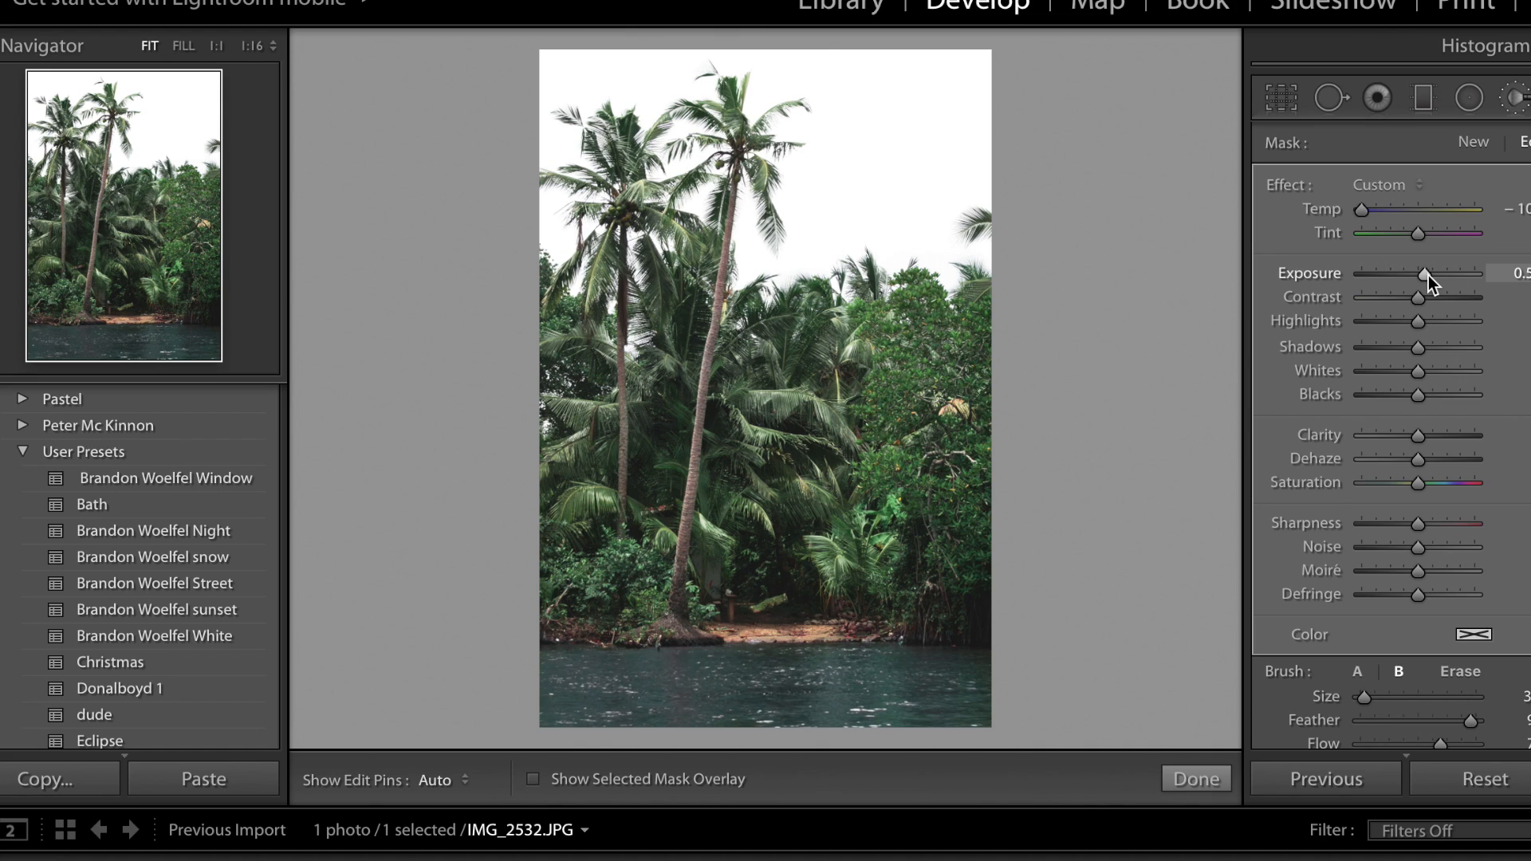
{"action": "left_click", "coordinate": [1442, 353]}
{"action": "left_click", "coordinate": [1452, 350]}
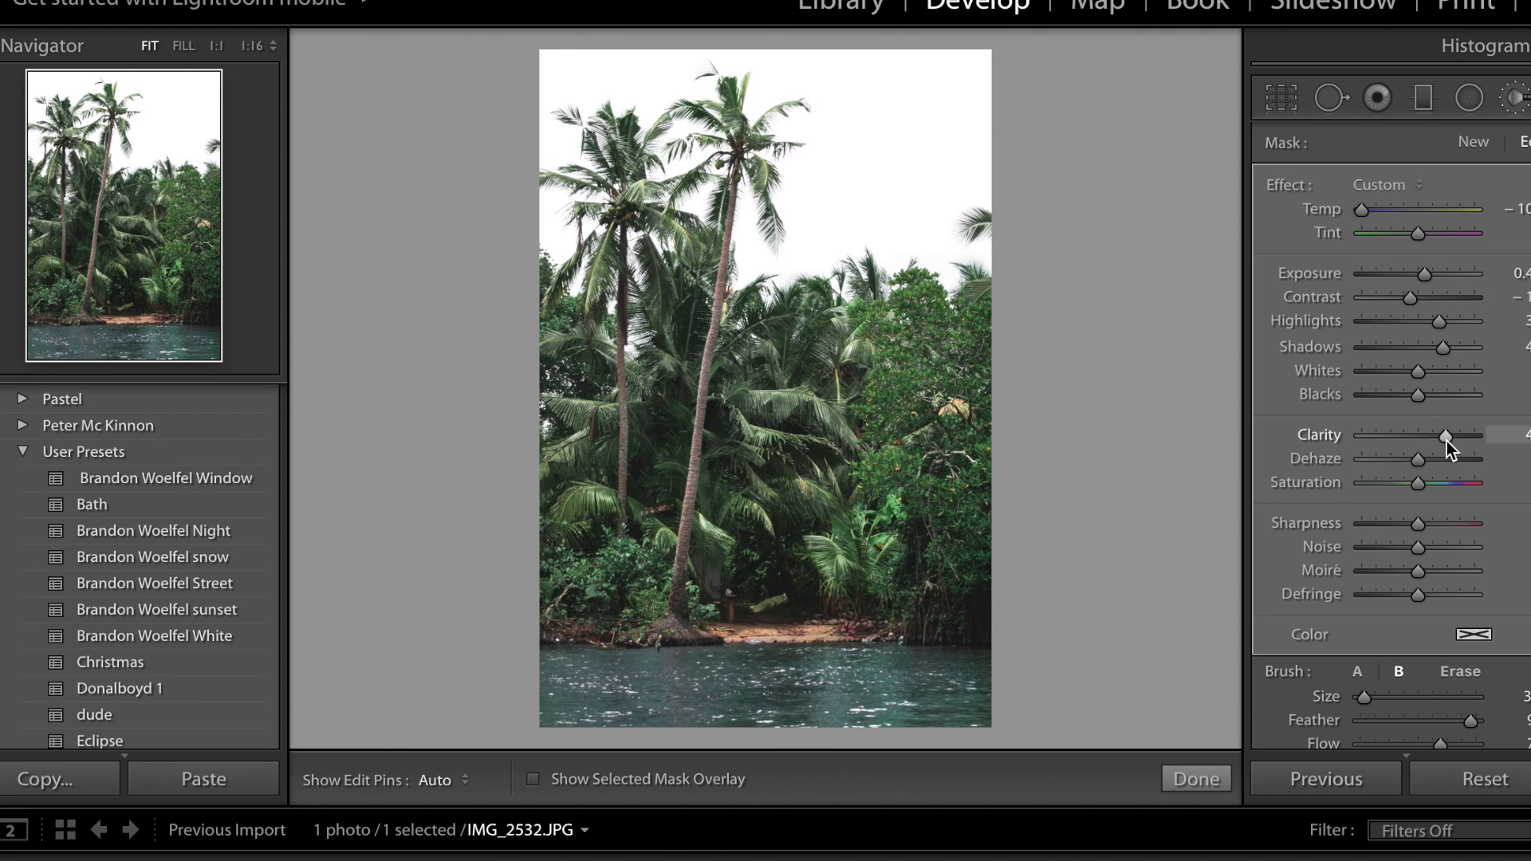
{"action": "left_click_drag", "start_coordinate": [1443, 443], "coordinate": [1440, 443]}
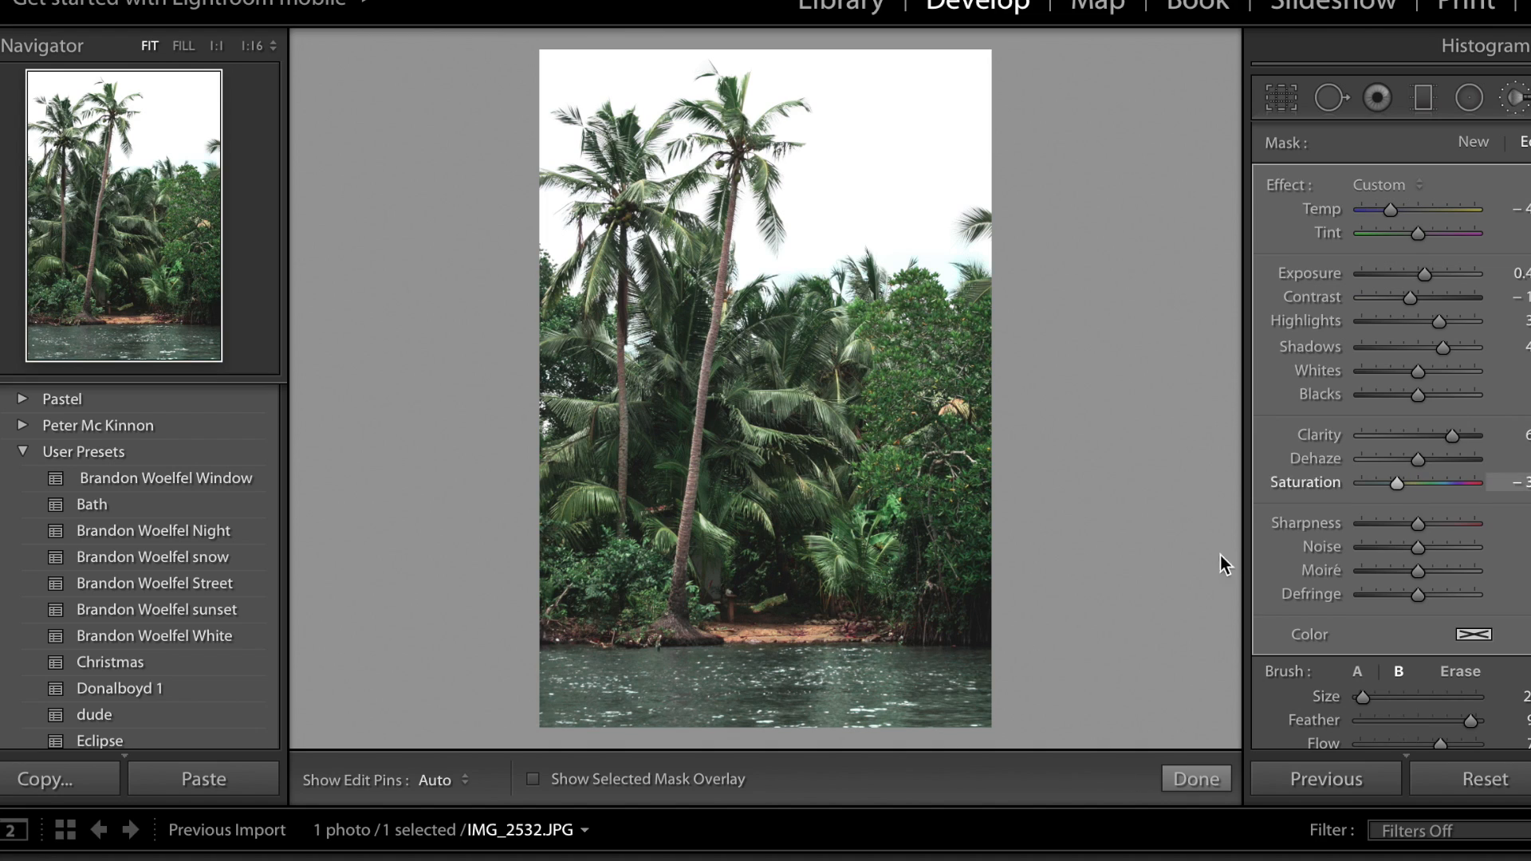
{"action": "left_click", "coordinate": [1453, 443]}
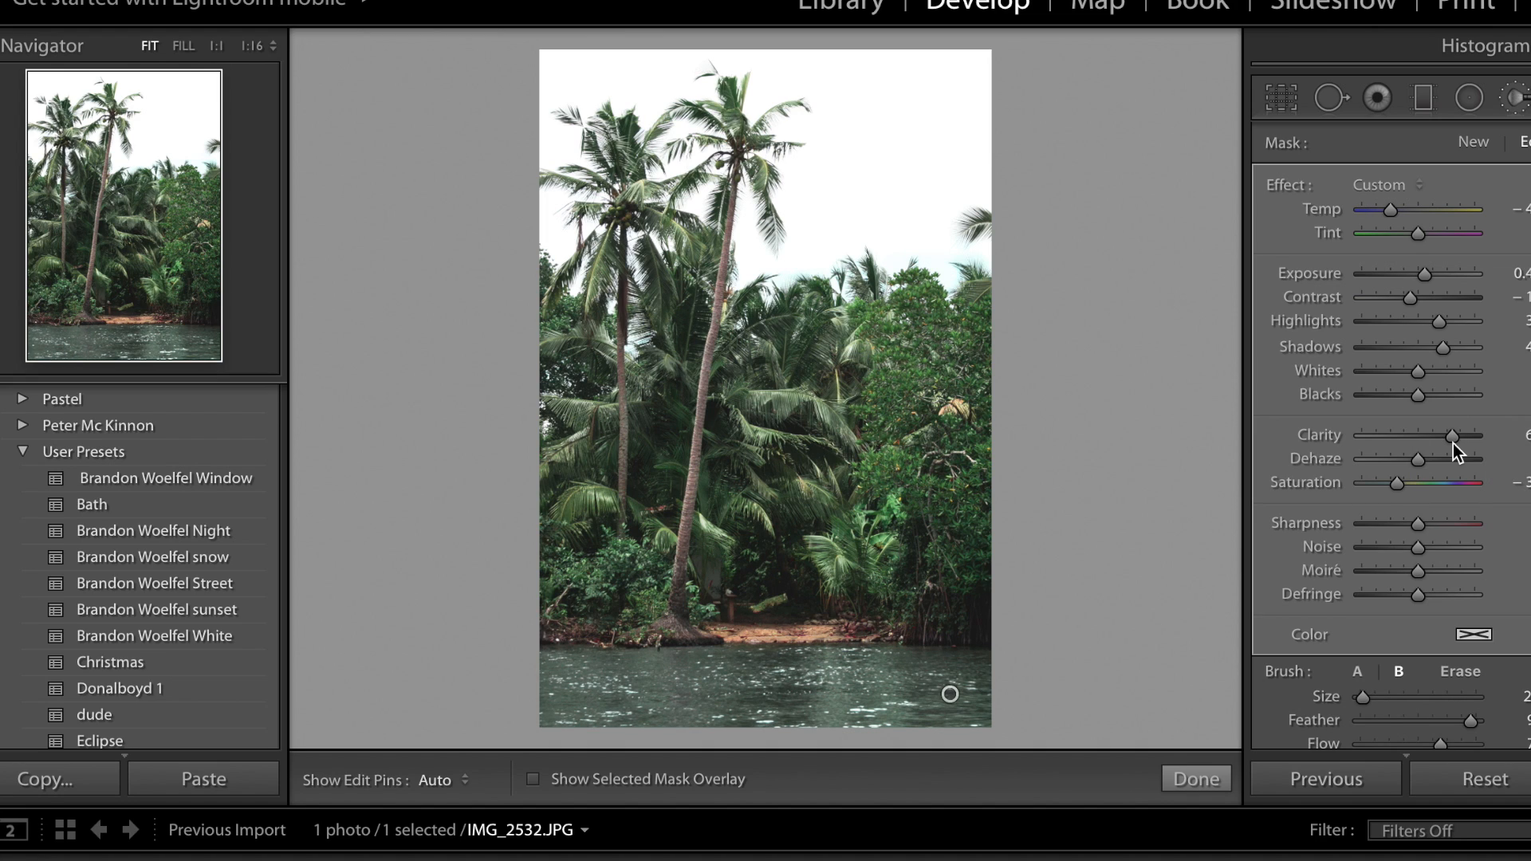
Compare the photo without the water adjustment by deleting the brush mask and undoing the deletion.
{"action": "scroll", "coordinate": [1459, 576], "scroll_direction": "down", "scroll_amount": 5}
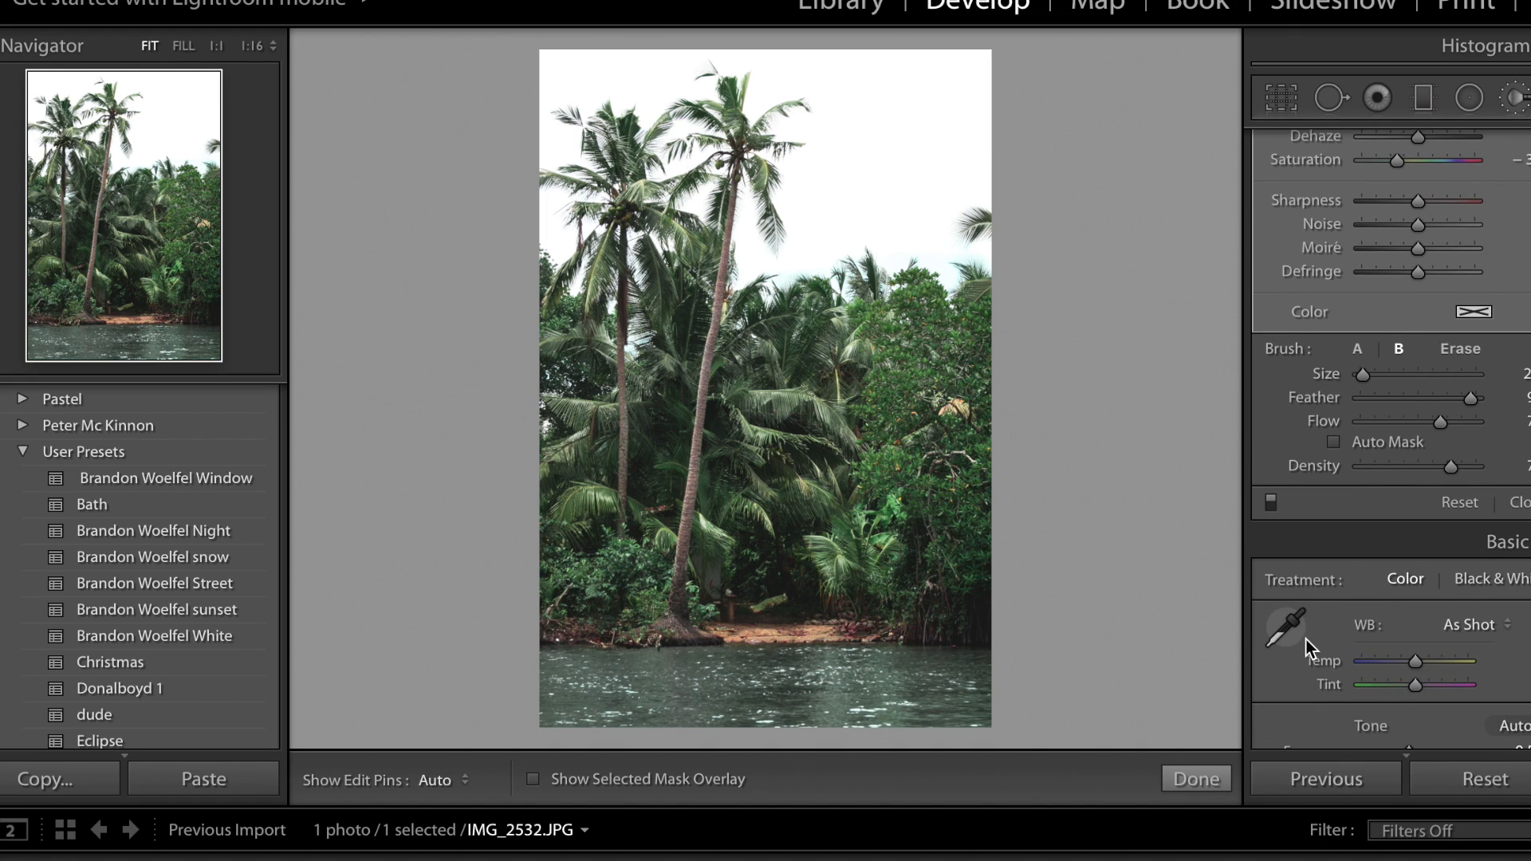
{"action": "key", "text": "Delete"}
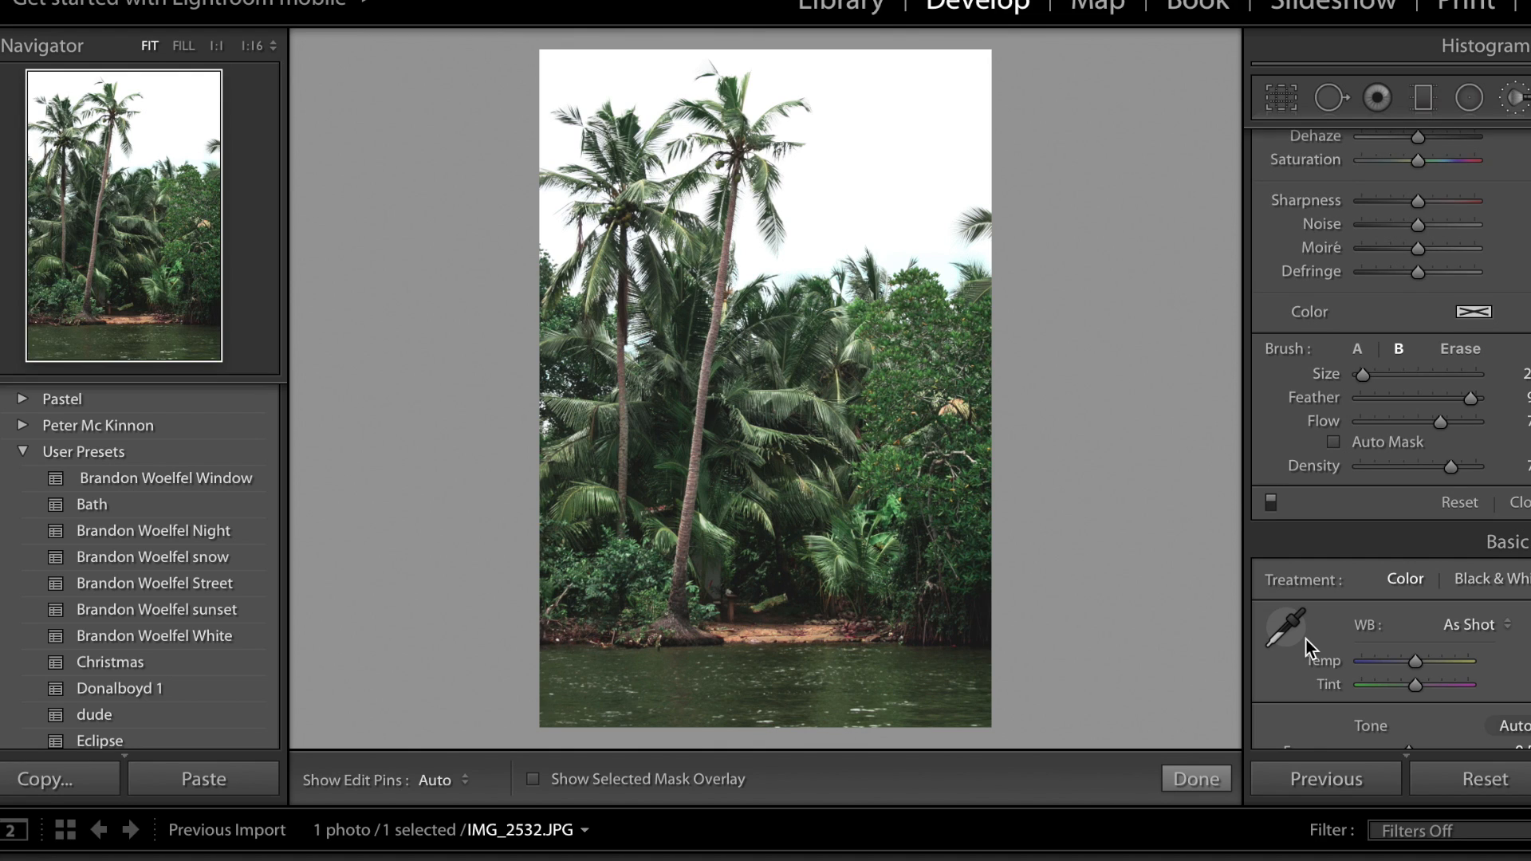
{"action": "key", "text": "ctrl+z"}
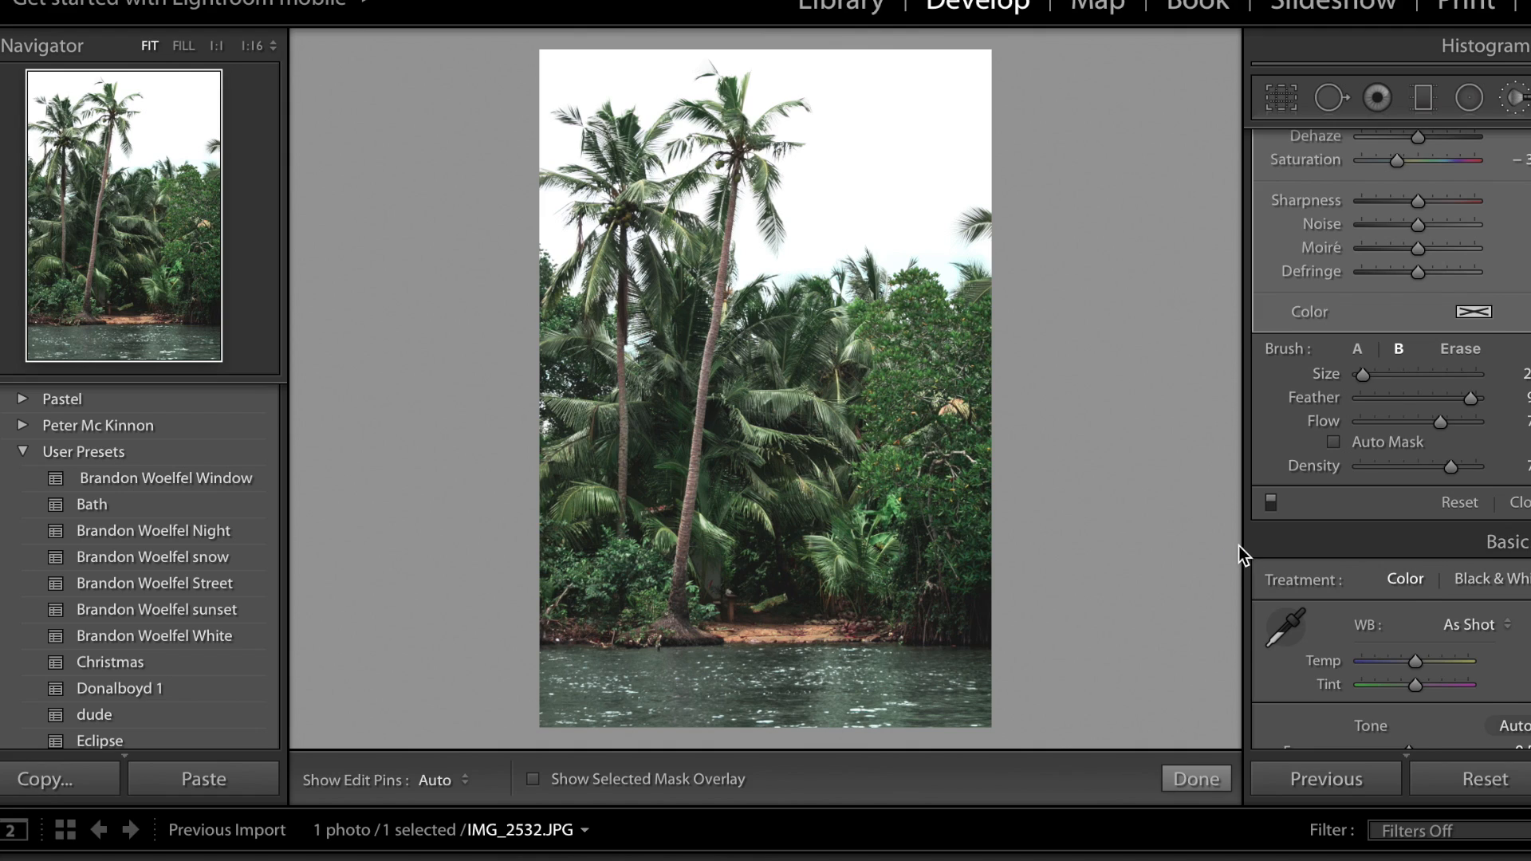
Close the Adjustment Brush and lower the photo's overall shadows further.
{"action": "key", "text": "k"}
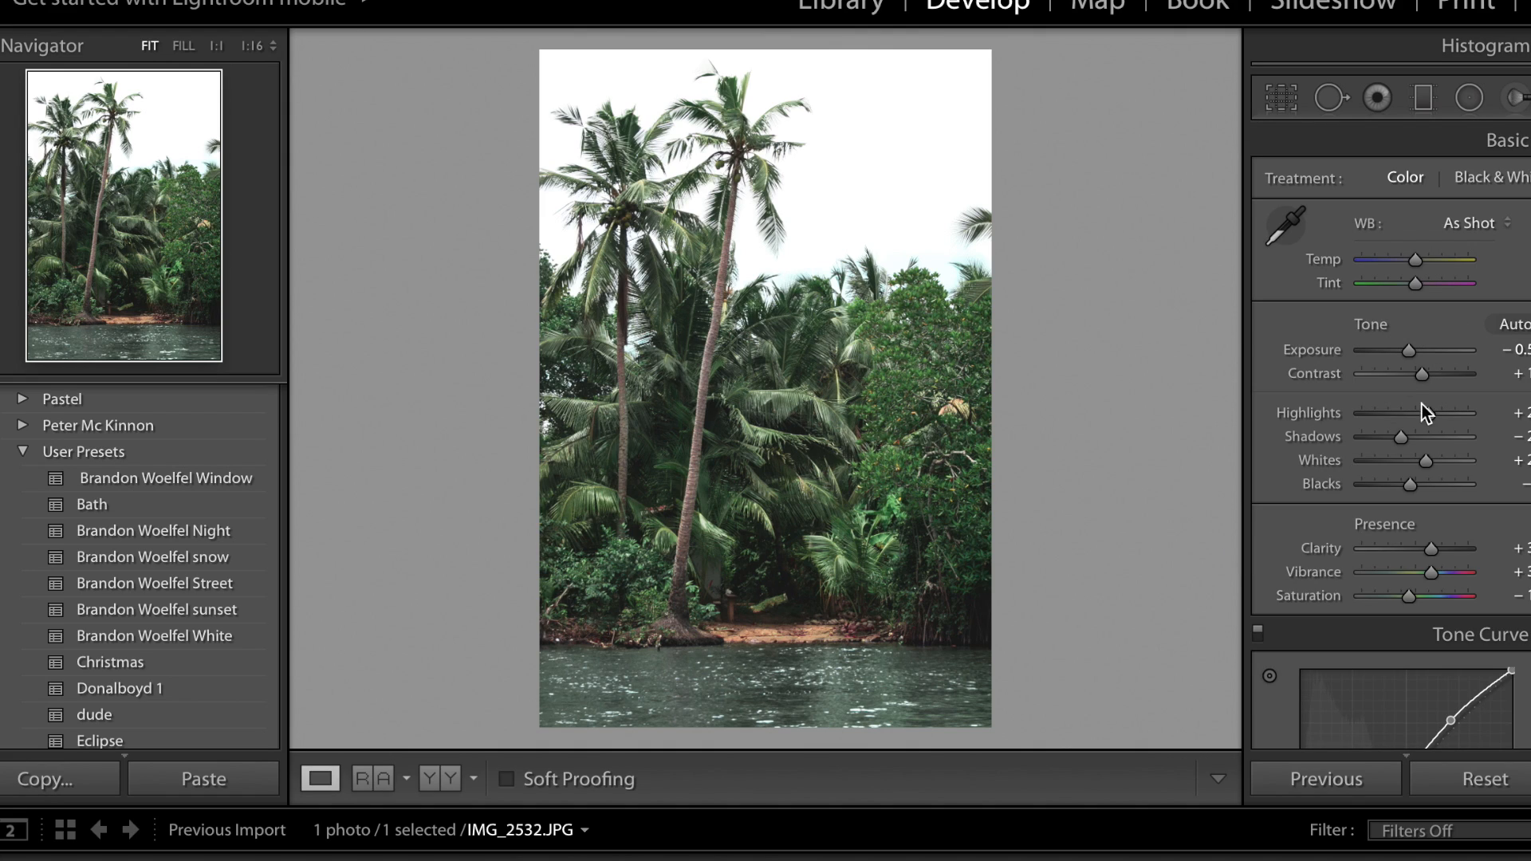
{"action": "left_click", "coordinate": [1387, 438]}
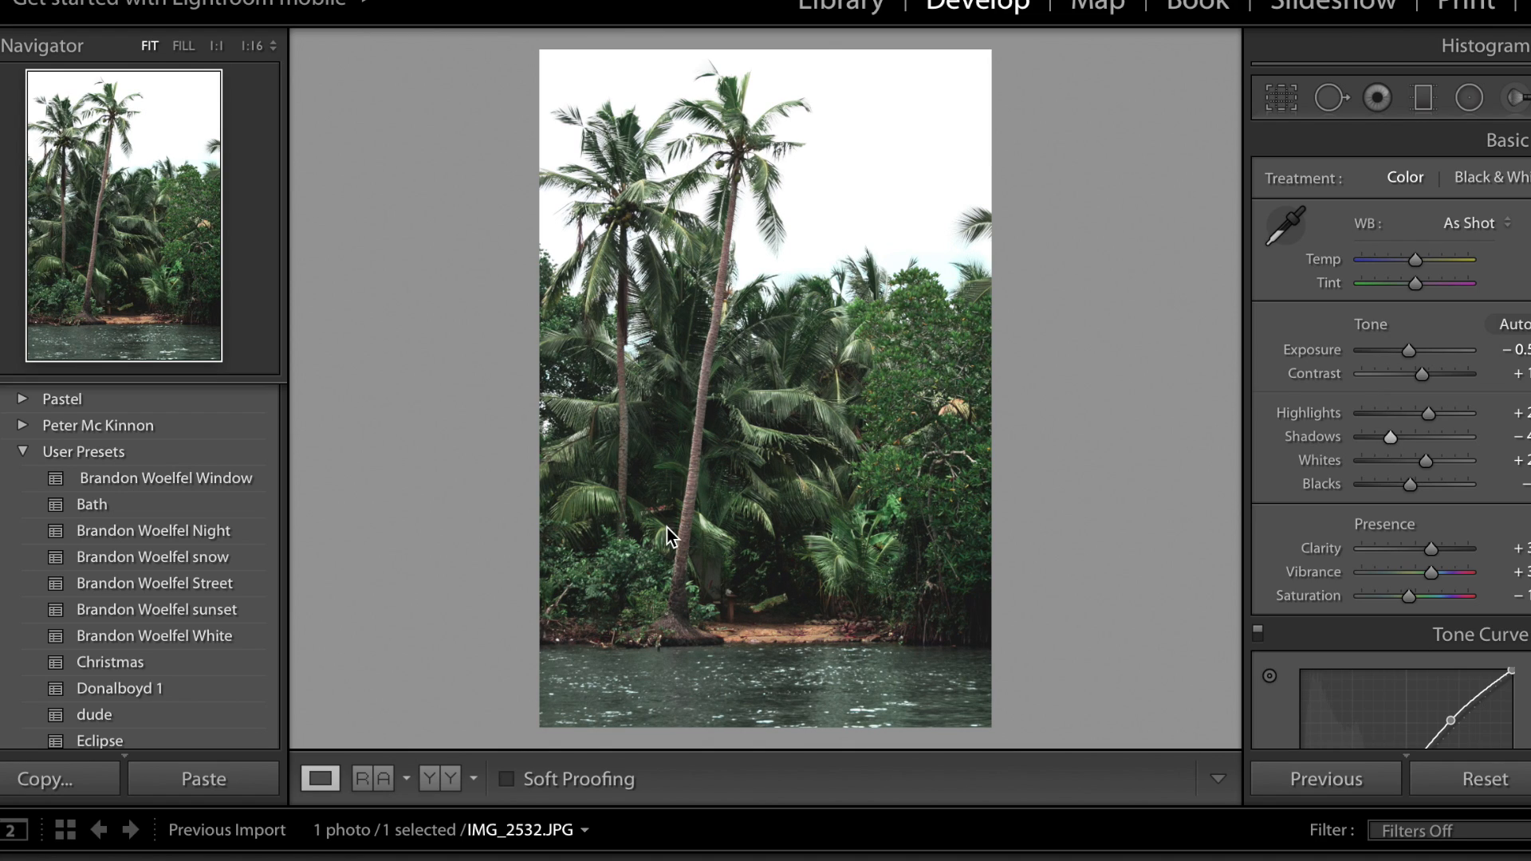
Create a new Adjustment Brush with temperature reset and exposure at about -1.4, and darken the foliage between the two palm trunks.
{"action": "left_click", "coordinate": [1518, 99]}
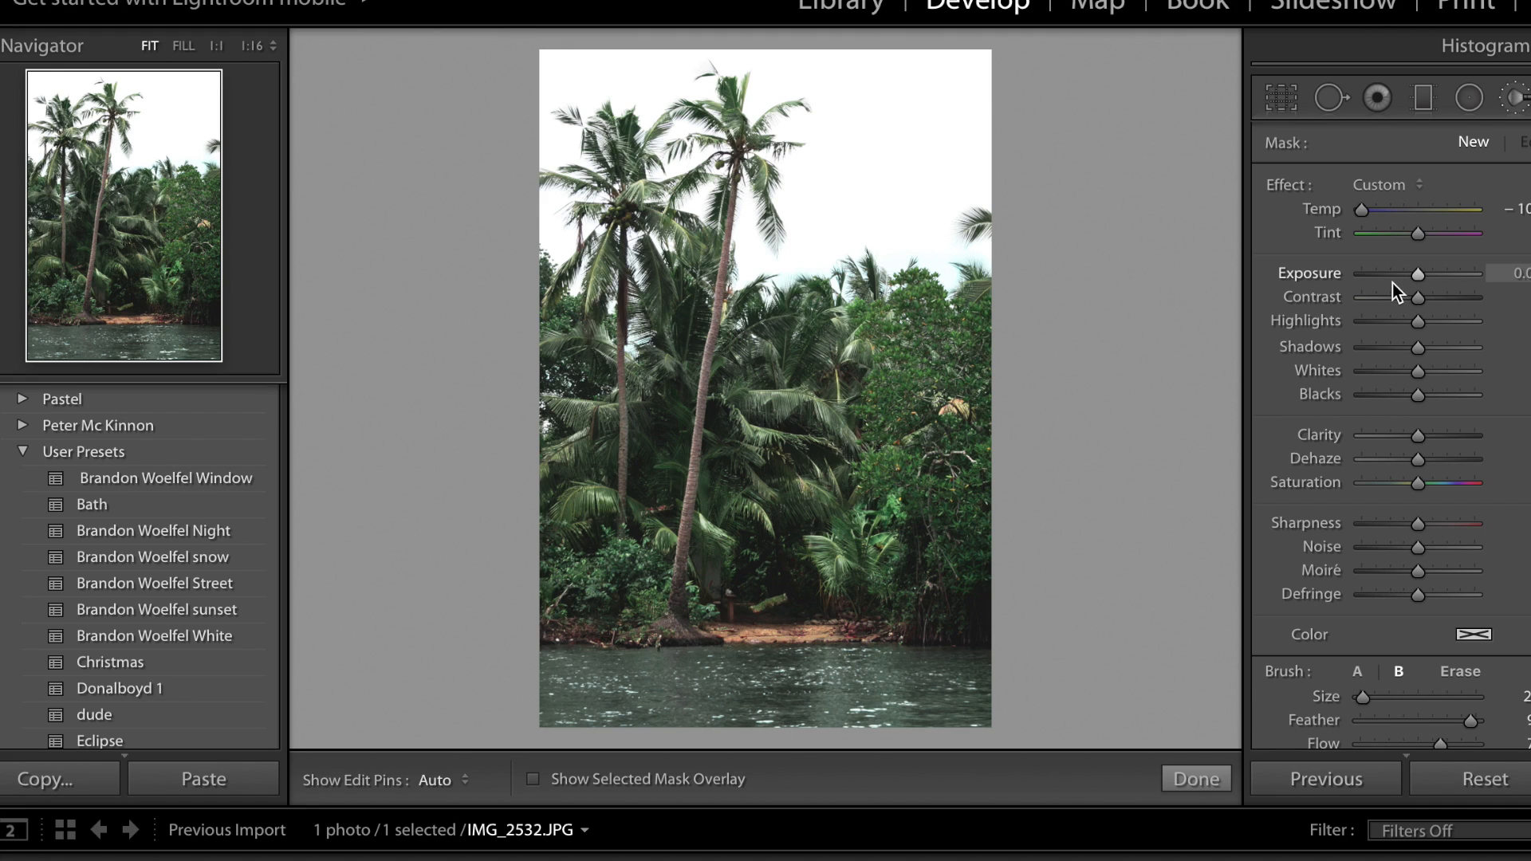
{"action": "double_click", "coordinate": [1329, 206]}
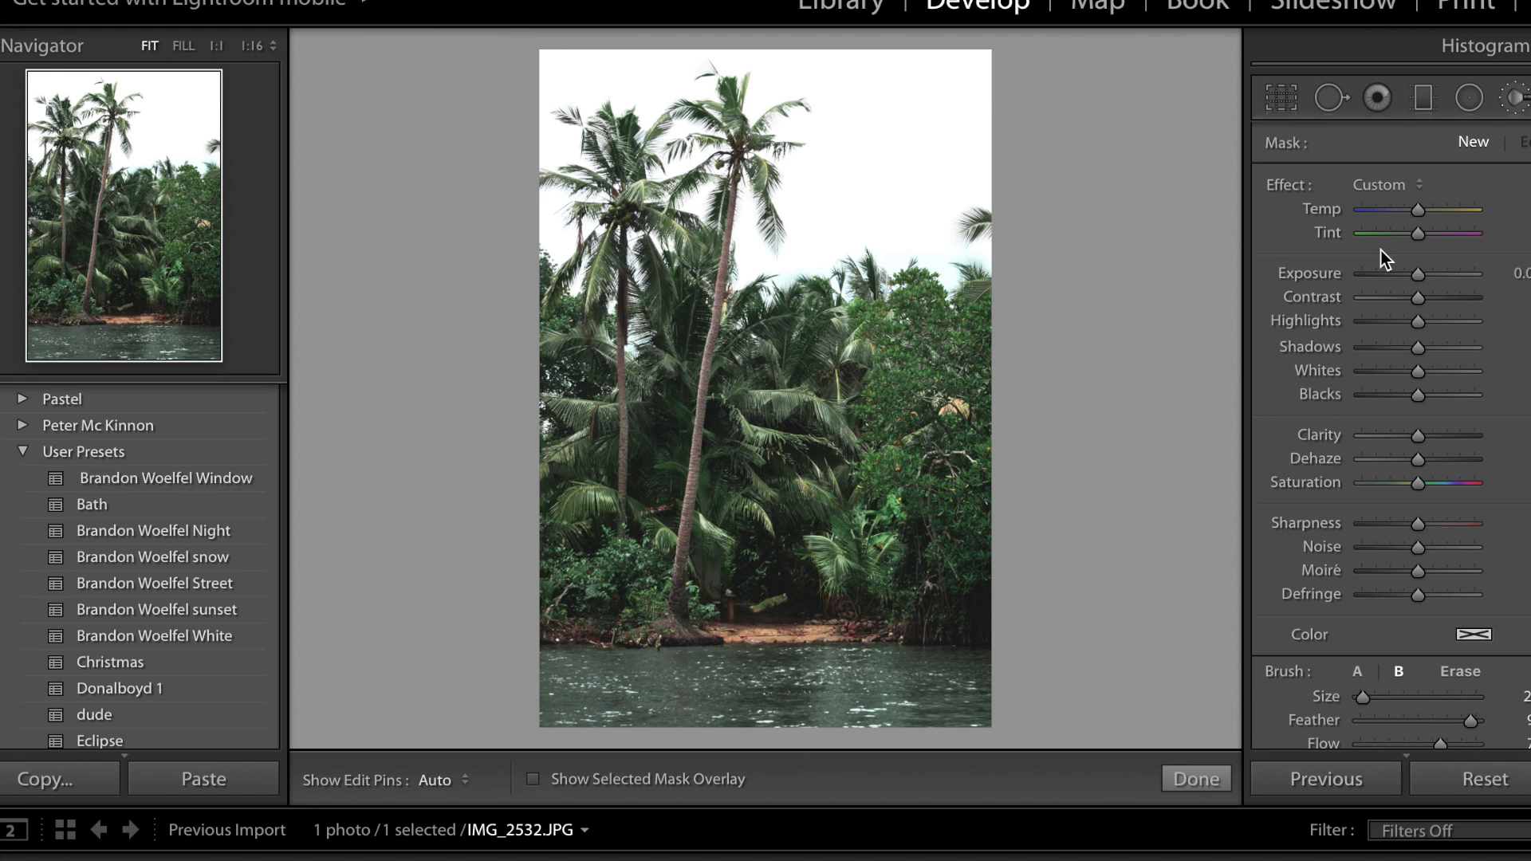
{"action": "left_click_drag", "start_coordinate": [1418, 274], "coordinate": [1395, 274]}
{"action": "scroll", "coordinate": [665, 499], "scroll_direction": "up", "scroll_amount": 2}
{"action": "scroll", "coordinate": [661, 482], "scroll_direction": "up", "scroll_amount": 3}
{"action": "mouse_move", "coordinate": [656, 478]}
{"action": "left_mouse_down"}
{"action": "mouse_move", "coordinate": [644, 439]}
{"action": "mouse_move", "coordinate": [662, 402]}
{"action": "mouse_move", "coordinate": [664, 424]}
{"action": "mouse_move", "coordinate": [682, 320]}
{"action": "left_mouse_up"}
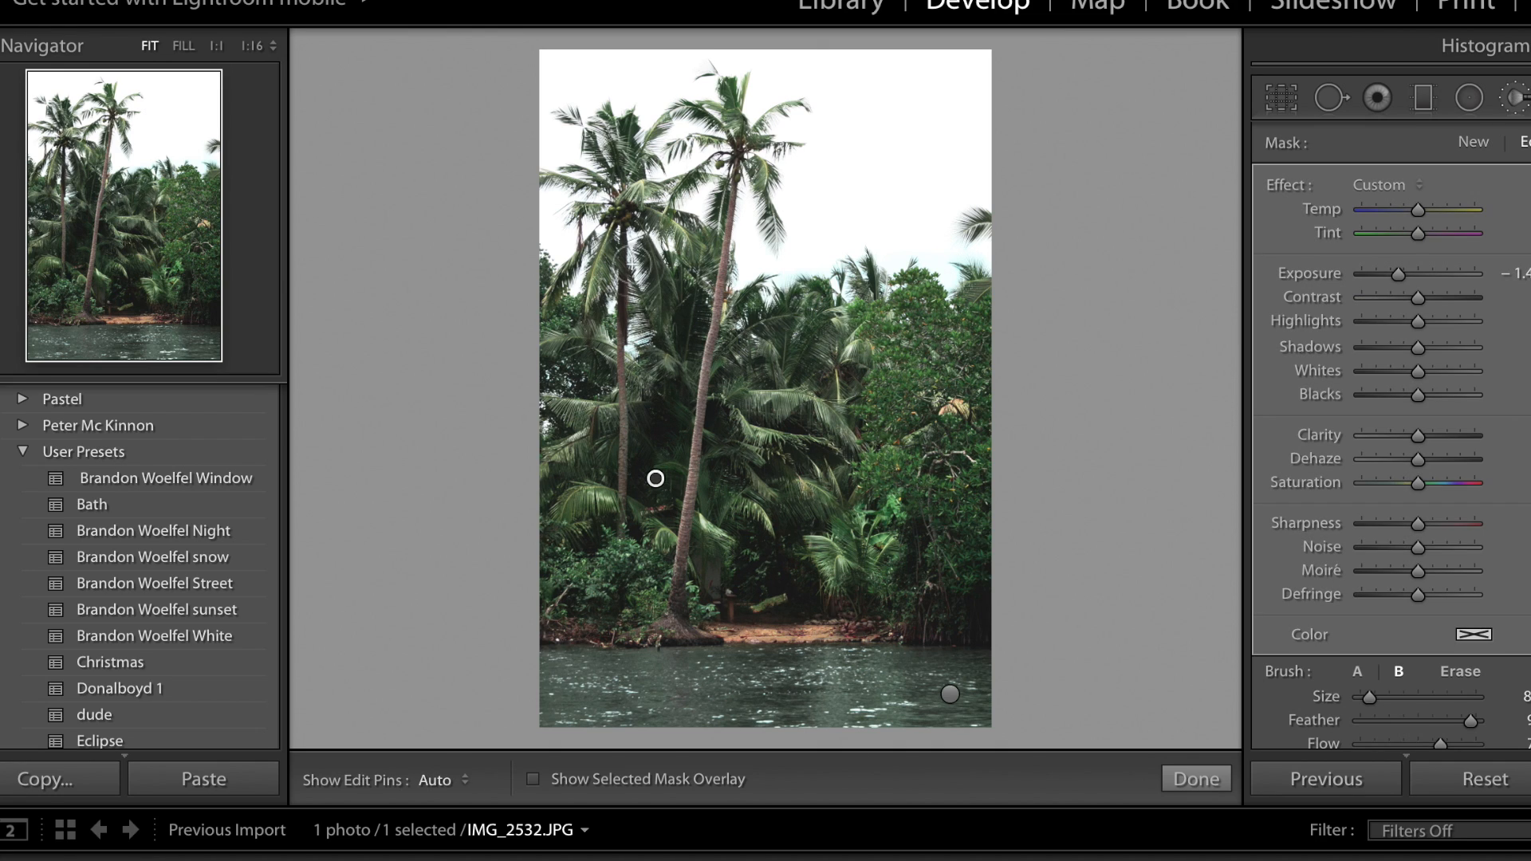
Darken the leaning palm's trunk from its base to the crown with a smaller brush.
{"action": "scroll", "coordinate": [644, 249], "scroll_direction": "down", "scroll_amount": 1}
{"action": "scroll", "coordinate": [660, 289], "scroll_direction": "down", "scroll_amount": 2}
{"action": "left_click_drag", "start_coordinate": [683, 626], "coordinate": [741, 188]}
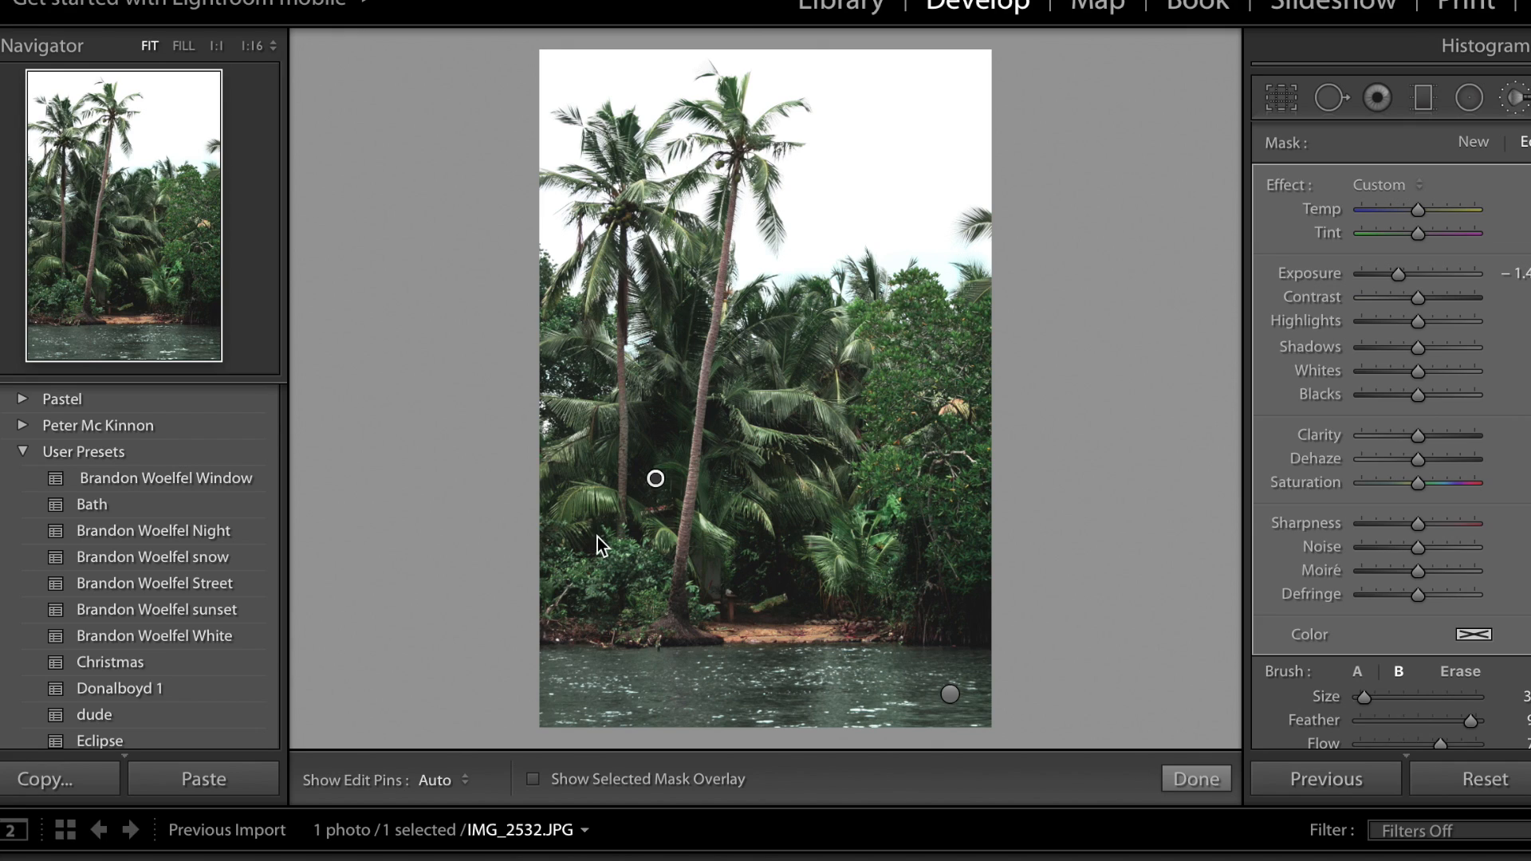
Darken the bushes beside the leaning palm's base and the fronds to the right of its trunk with a slightly larger brush.
{"action": "scroll", "coordinate": [599, 546], "scroll_direction": "up", "scroll_amount": 2}
{"action": "mouse_move", "coordinate": [598, 543]}
{"action": "left_mouse_down"}
{"action": "mouse_move", "coordinate": [546, 566]}
{"action": "mouse_move", "coordinate": [587, 603]}
{"action": "mouse_move", "coordinate": [628, 571]}
{"action": "left_mouse_up"}
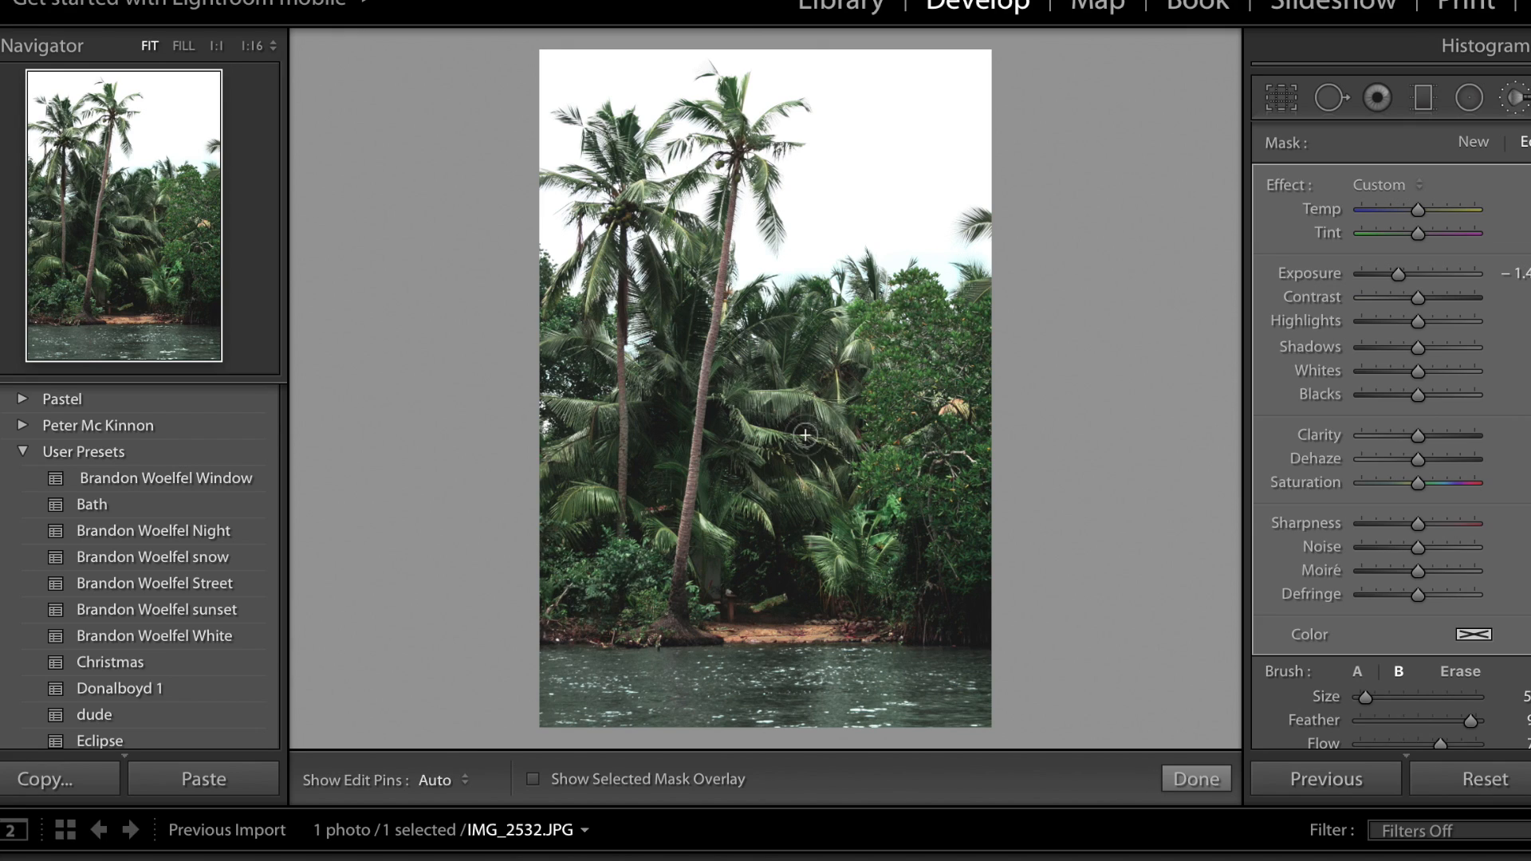
{"action": "left_click_drag", "start_coordinate": [790, 514], "coordinate": [756, 548]}
{"action": "mouse_move", "coordinate": [805, 423]}
{"action": "left_mouse_down"}
{"action": "mouse_move", "coordinate": [776, 406]}
{"action": "mouse_move", "coordinate": [829, 435]}
{"action": "mouse_move", "coordinate": [809, 381]}
{"action": "left_mouse_up"}
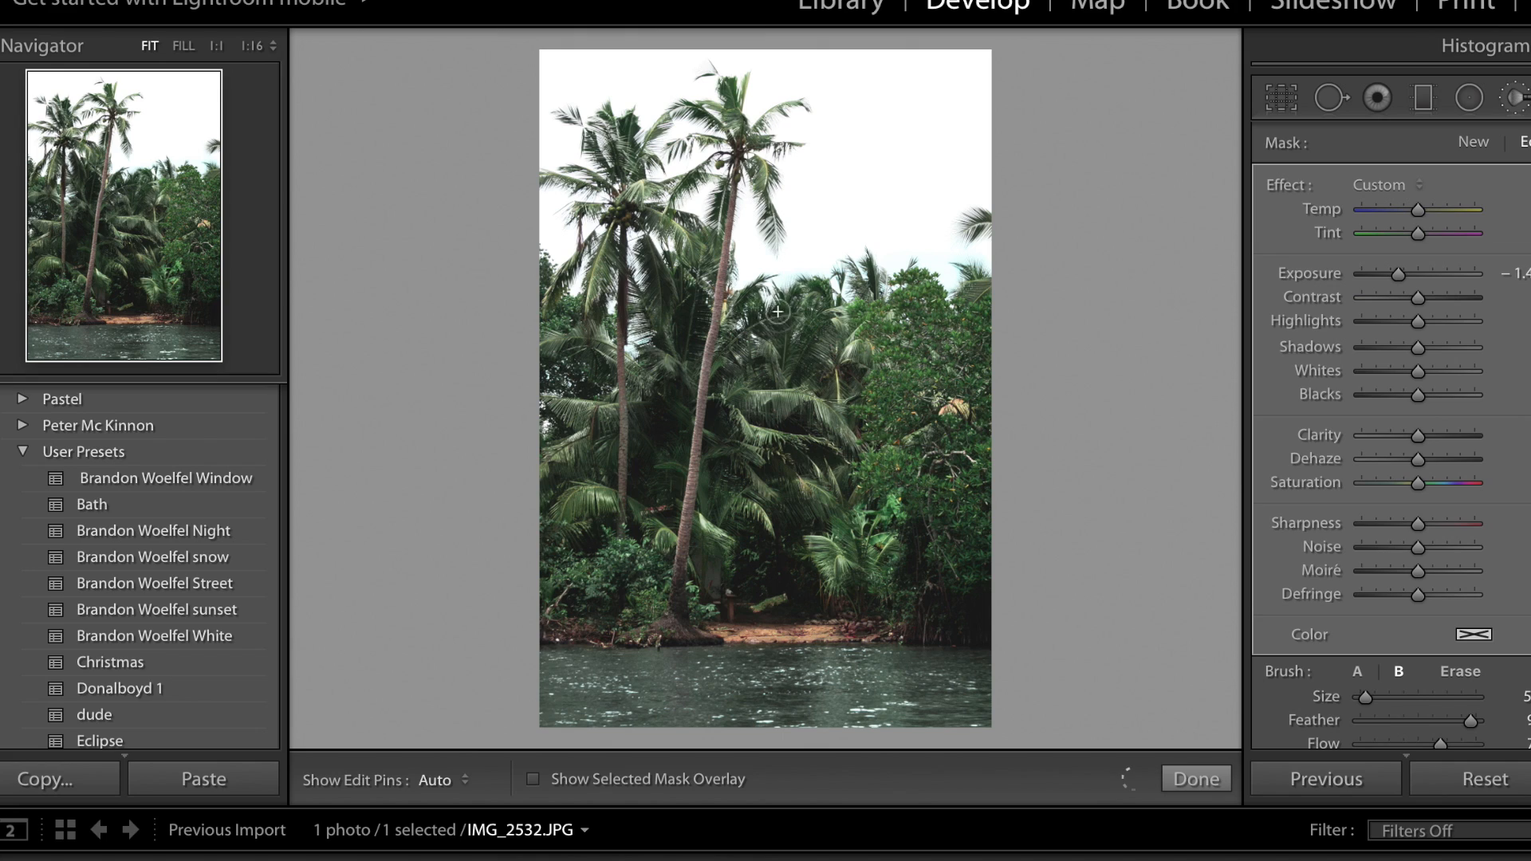
{"action": "left_click_drag", "start_coordinate": [772, 325], "coordinate": [826, 366]}
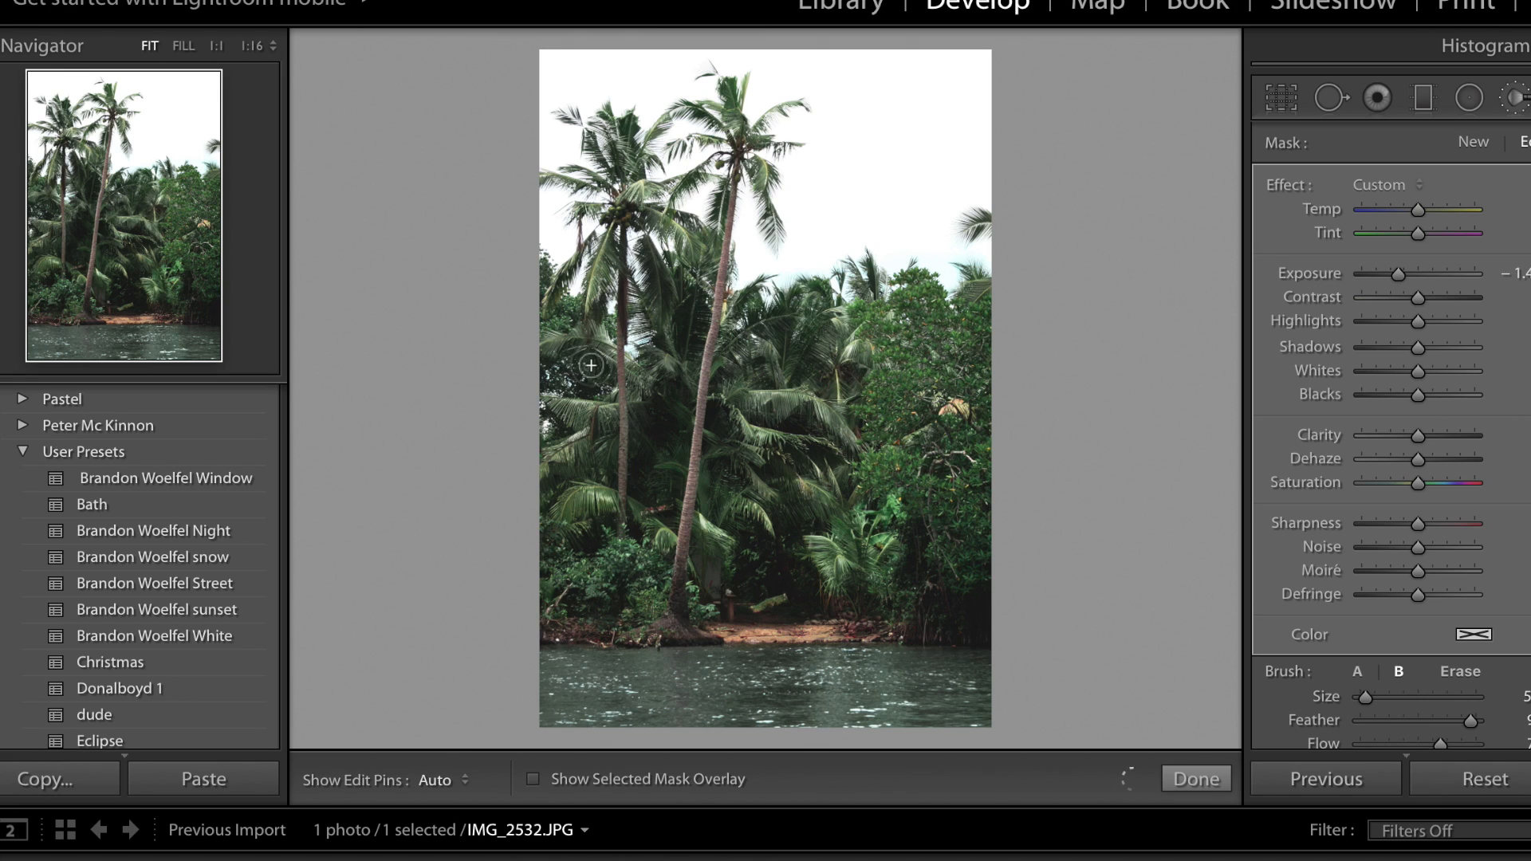
Darken the foliage behind the left palm, its crown, the fronds around the leaning trunk and the trees at the photo's right edge.
{"action": "mouse_move", "coordinate": [593, 363]}
{"action": "left_mouse_down"}
{"action": "mouse_move", "coordinate": [559, 350]}
{"action": "mouse_move", "coordinate": [655, 287]}
{"action": "left_mouse_up"}
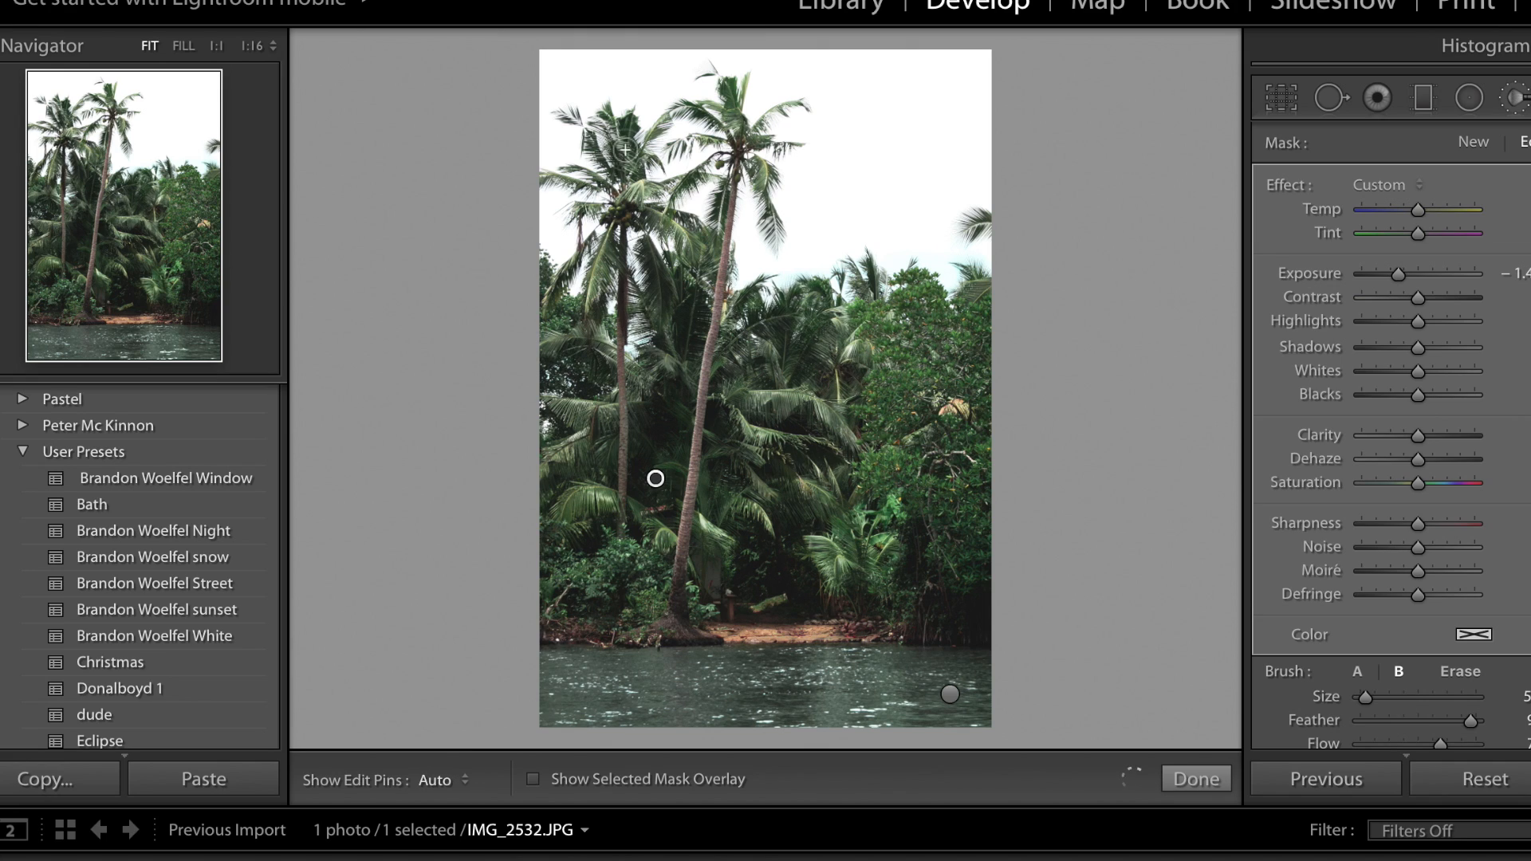
{"action": "mouse_move", "coordinate": [624, 142]}
{"action": "left_mouse_down"}
{"action": "mouse_move", "coordinate": [626, 128]}
{"action": "mouse_move", "coordinate": [622, 147]}
{"action": "left_mouse_up"}
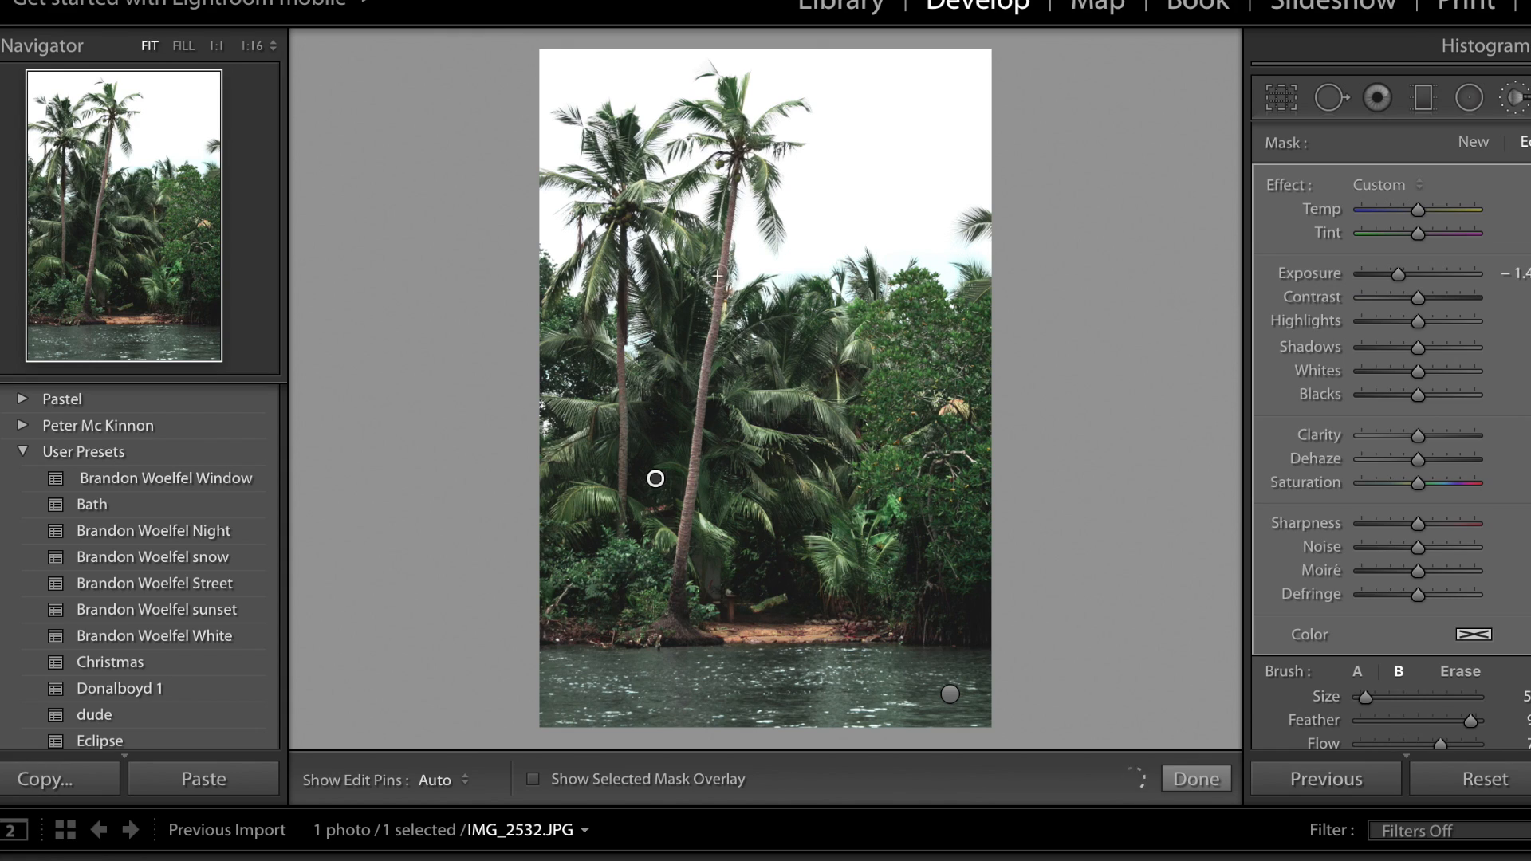
{"action": "left_click_drag", "start_coordinate": [694, 332], "coordinate": [757, 324]}
{"action": "mouse_move", "coordinate": [806, 423]}
{"action": "left_mouse_down"}
{"action": "mouse_move", "coordinate": [817, 431]}
{"action": "mouse_move", "coordinate": [857, 368]}
{"action": "mouse_move", "coordinate": [823, 363]}
{"action": "mouse_move", "coordinate": [829, 335]}
{"action": "left_mouse_up"}
{"action": "mouse_move", "coordinate": [987, 290]}
{"action": "left_mouse_down"}
{"action": "mouse_move", "coordinate": [1033, 358]}
{"action": "mouse_move", "coordinate": [969, 389]}
{"action": "left_mouse_up"}
Darken the shoreline vegetation and left-edge foliage with a larger brush, and lower the brush exposure to about -1.6.
{"action": "scroll", "coordinate": [953, 357], "scroll_direction": "up", "scroll_amount": 2}
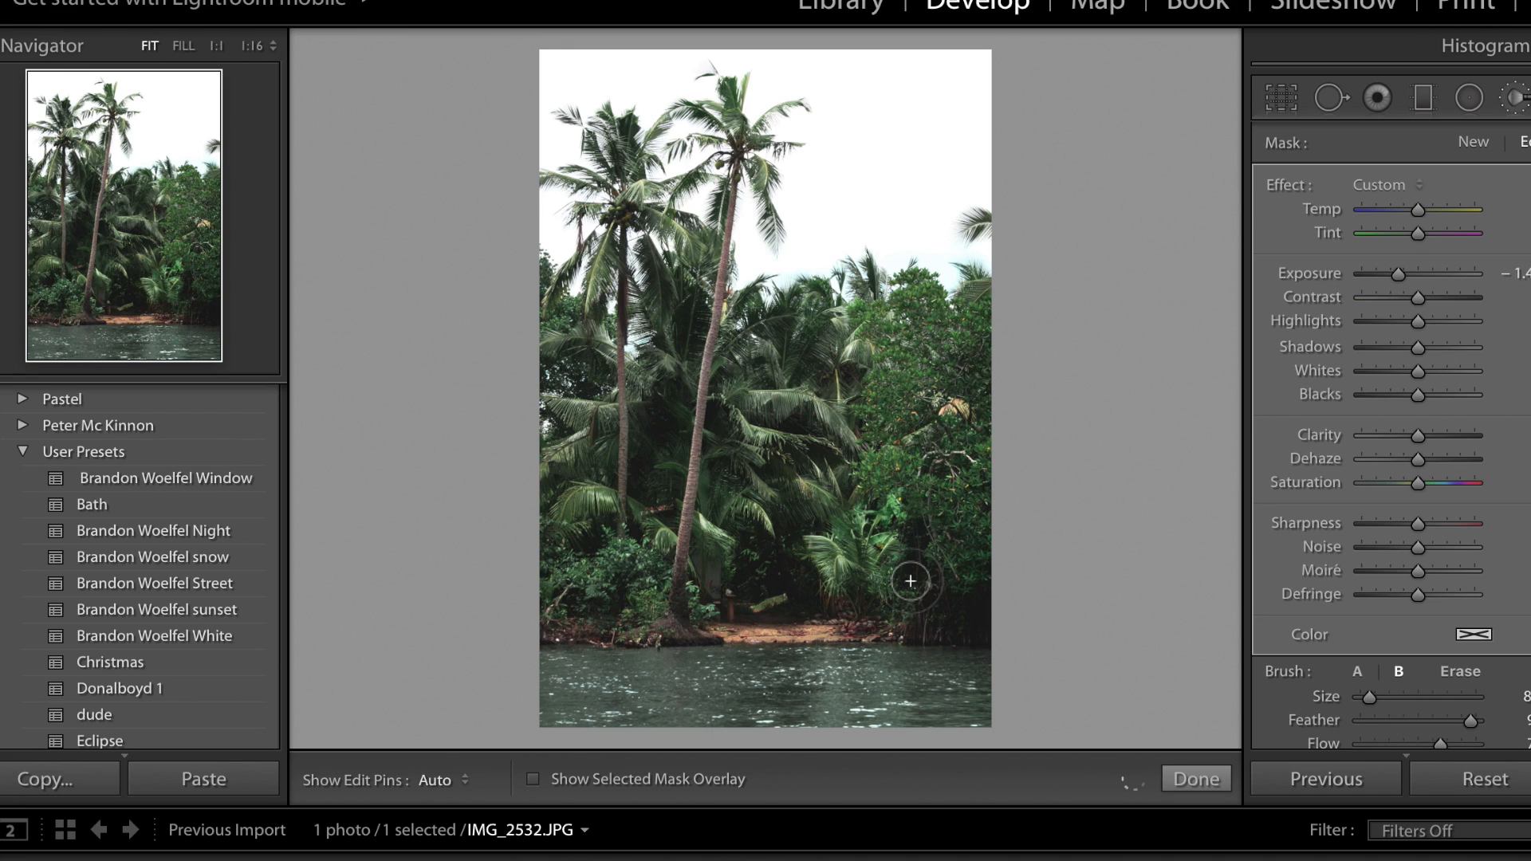
{"action": "mouse_move", "coordinate": [917, 586]}
{"action": "left_mouse_down"}
{"action": "mouse_move", "coordinate": [964, 605]}
{"action": "mouse_move", "coordinate": [981, 590]}
{"action": "left_mouse_up"}
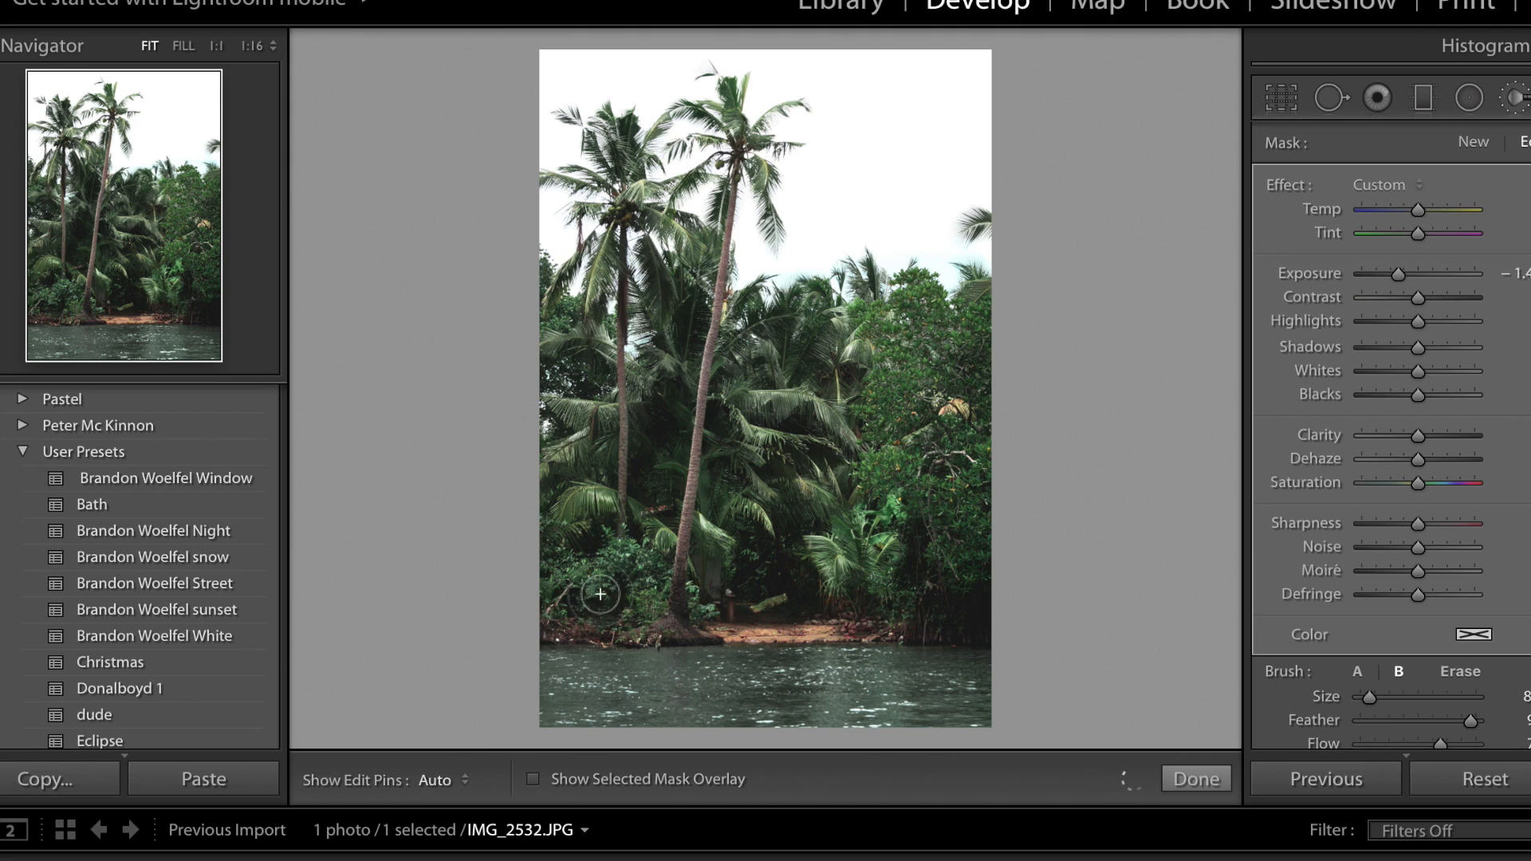
{"action": "left_click_drag", "start_coordinate": [601, 596], "coordinate": [564, 591]}
{"action": "left_click_drag", "start_coordinate": [560, 361], "coordinate": [568, 374]}
{"action": "left_click_drag", "start_coordinate": [552, 311], "coordinate": [546, 302]}
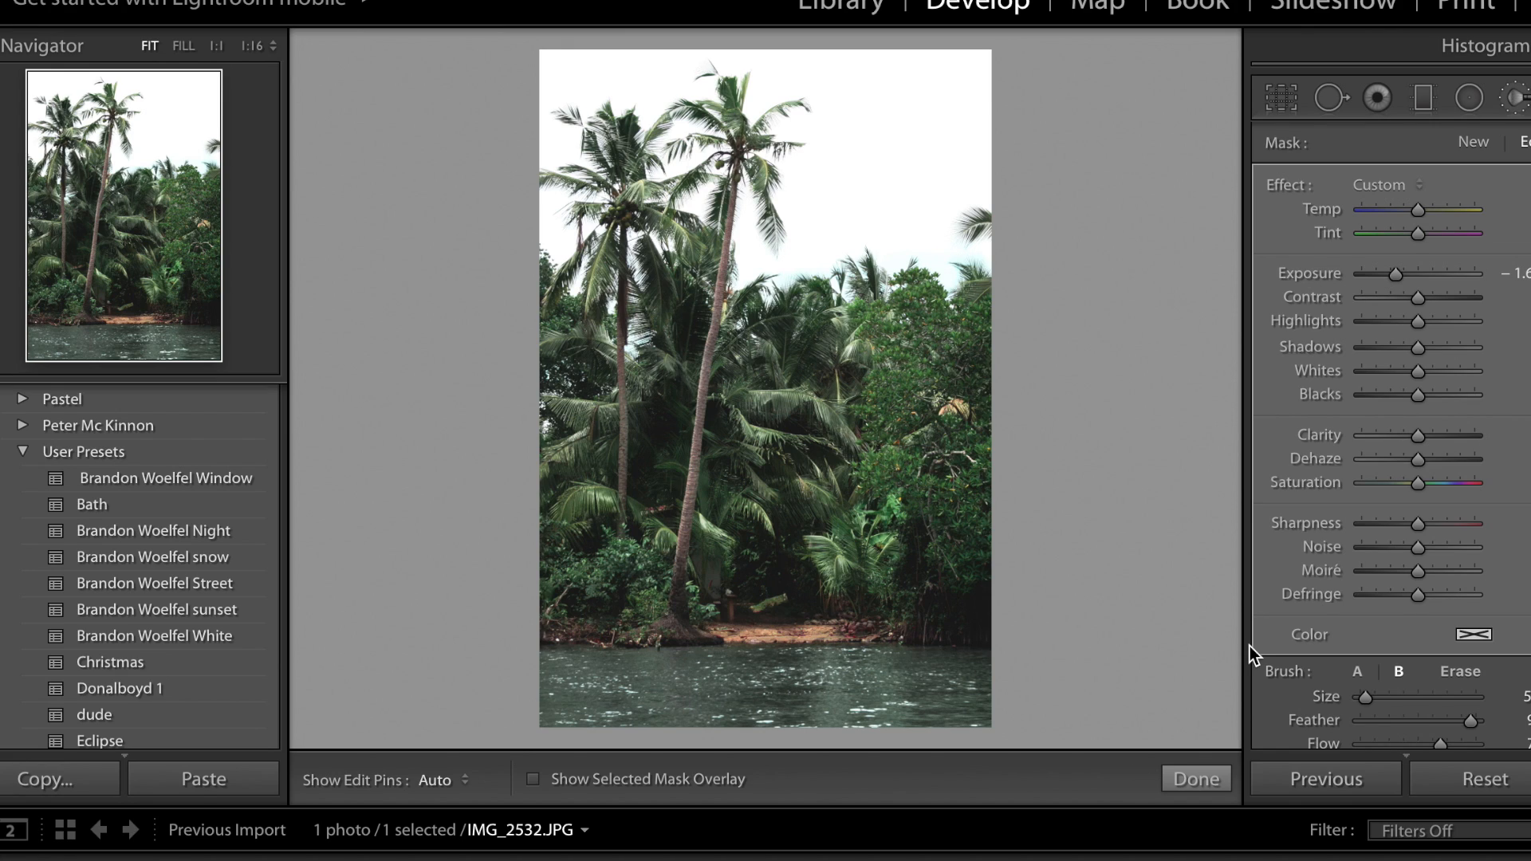
Create a new Adjustment Brush with exposure at about 1.4 and brighten the fronds beside the left palm's lower trunk.
{"action": "left_click", "coordinate": [1473, 144]}
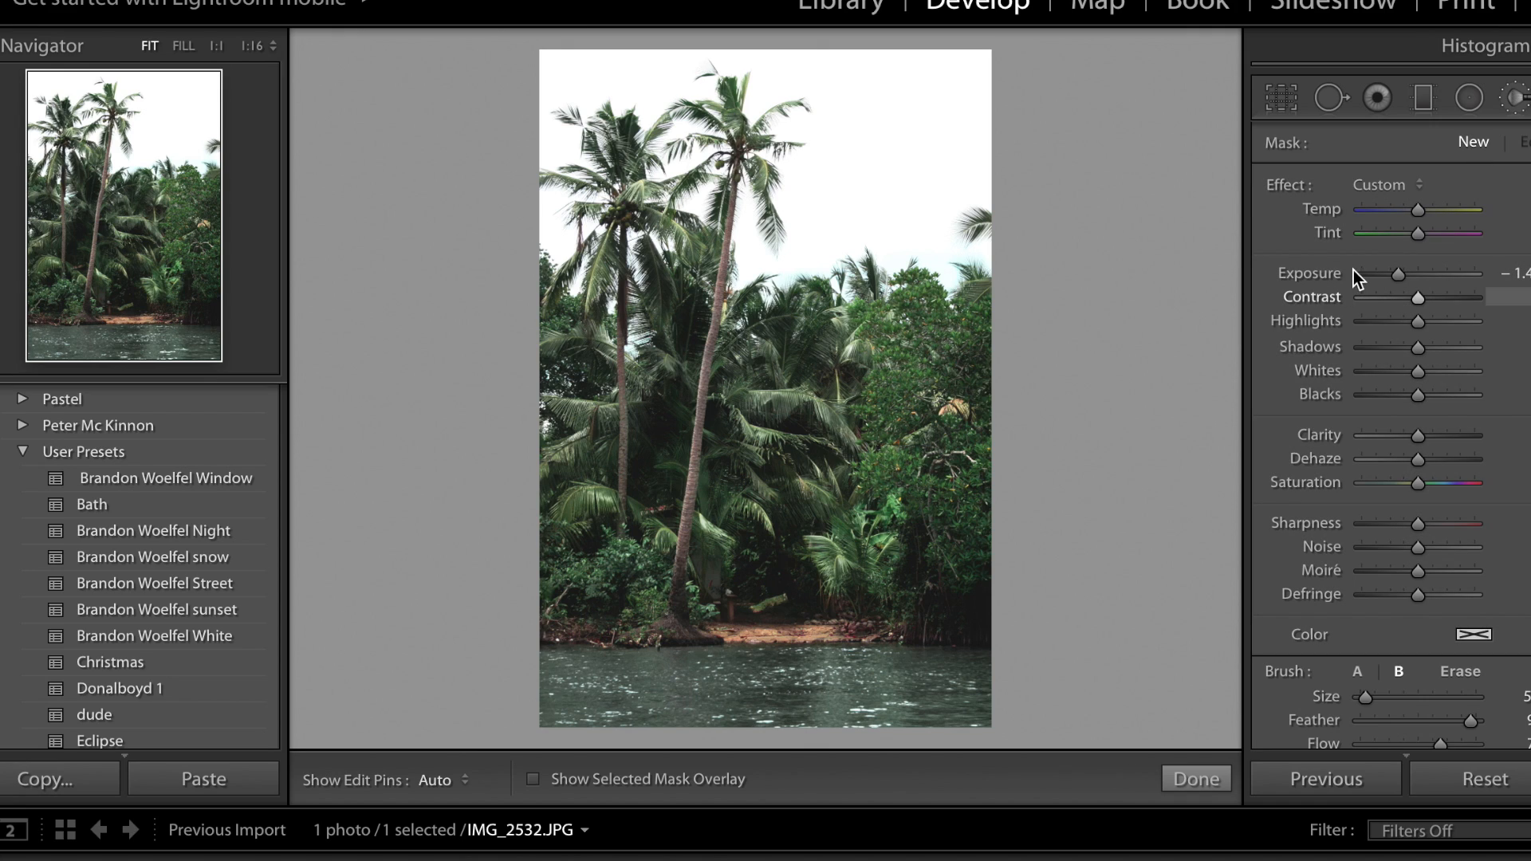
{"action": "double_click", "coordinate": [1327, 274]}
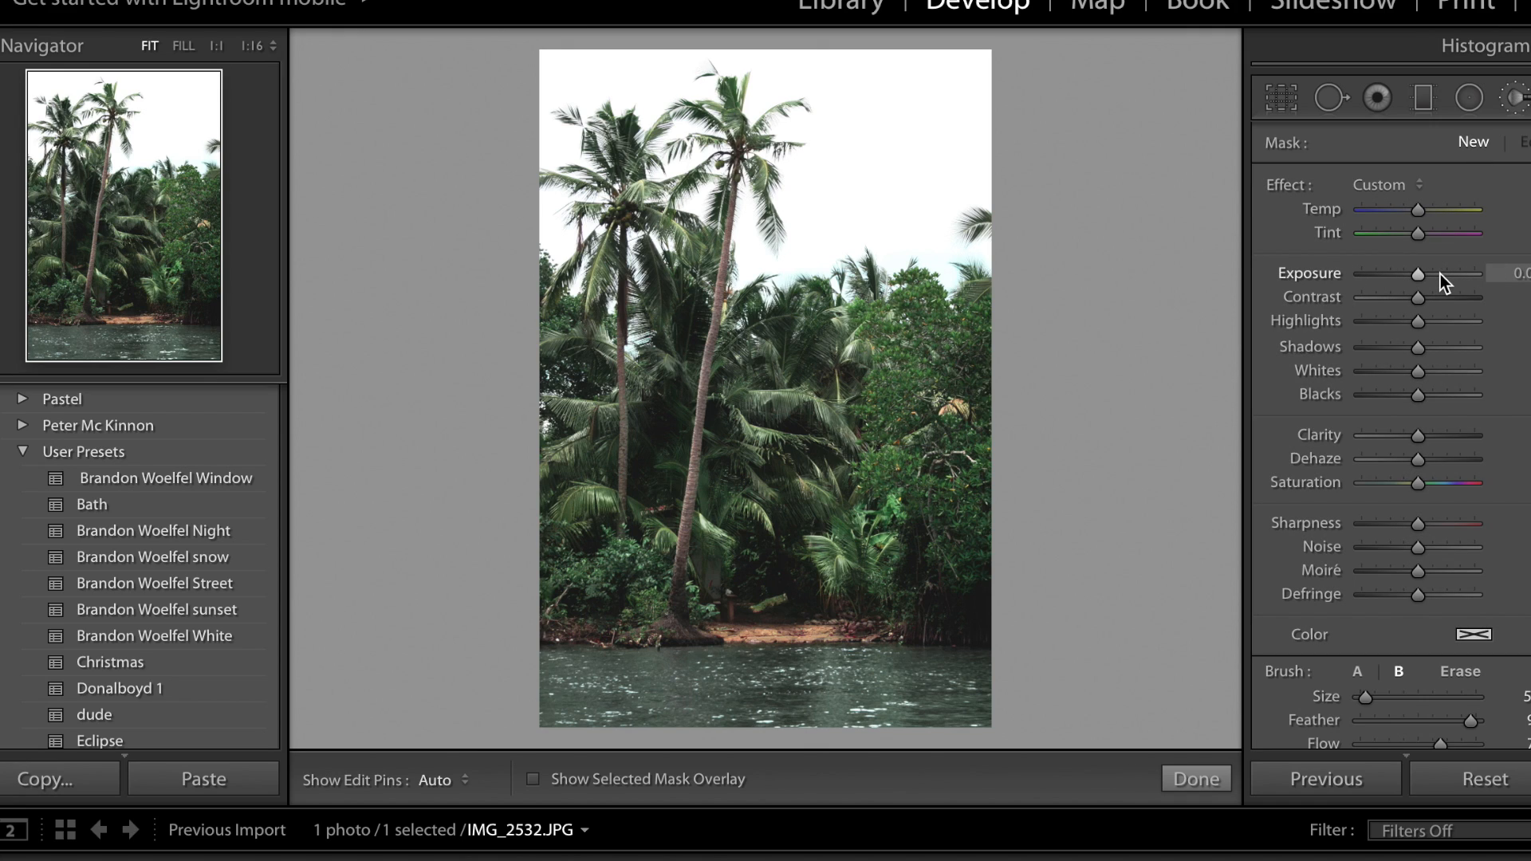
{"action": "left_click", "coordinate": [1440, 274]}
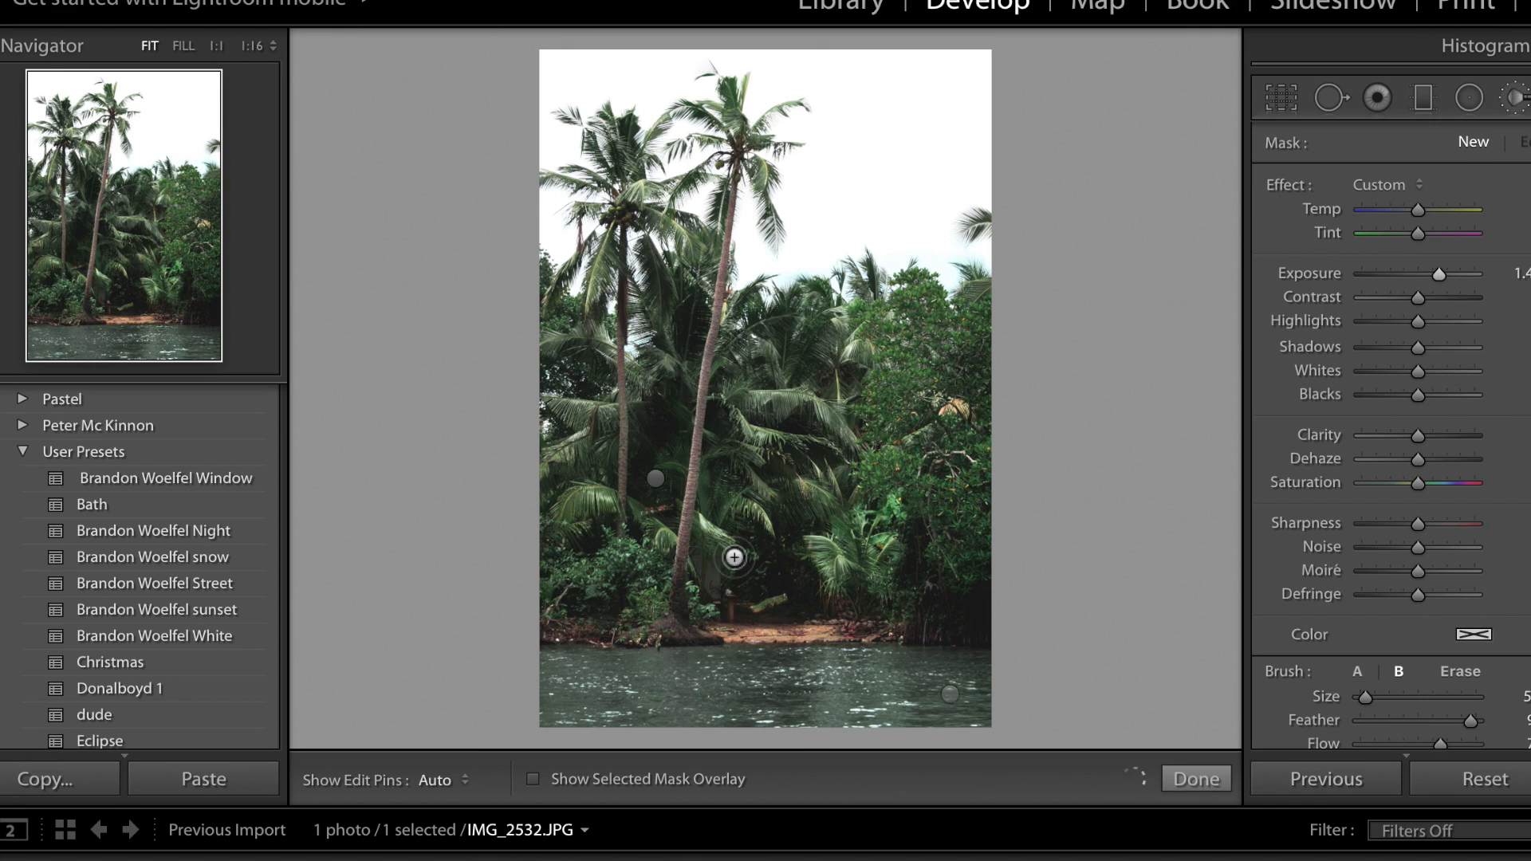
{"action": "left_click_drag", "start_coordinate": [602, 499], "coordinate": [577, 499]}
Brighten the leaning palm's trunk along its length with a smaller brush, toggling the edit pins to check the strokes.
{"action": "key", "text": "super+equal"}
{"action": "scroll", "coordinate": [642, 497], "scroll_direction": "down", "scroll_amount": 5}
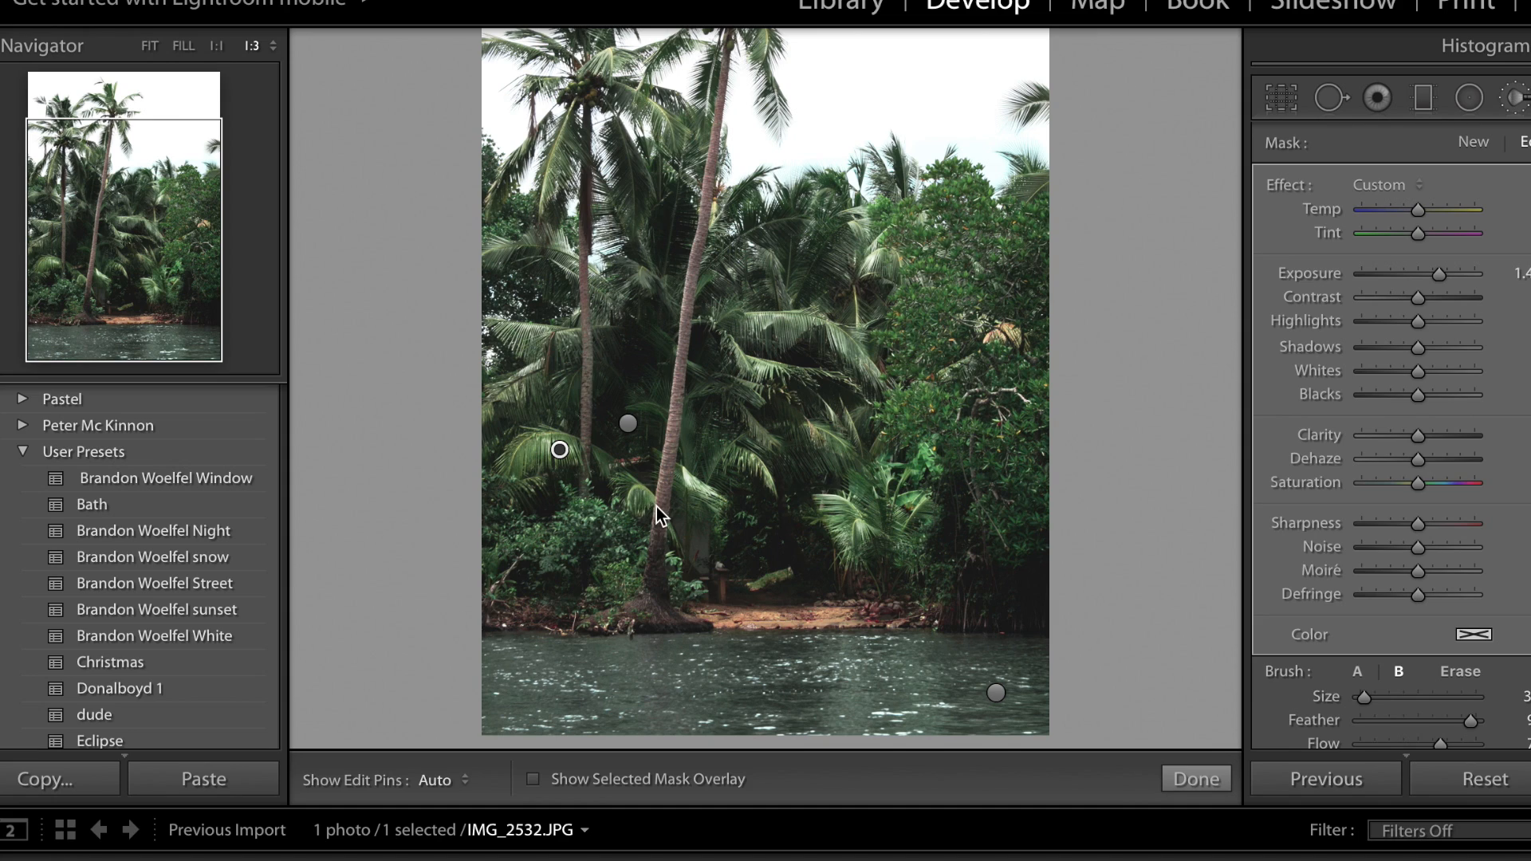
{"action": "scroll", "coordinate": [658, 512], "scroll_direction": "up", "scroll_amount": 1}
{"action": "key", "text": "h"}
{"action": "key", "text": "h"}
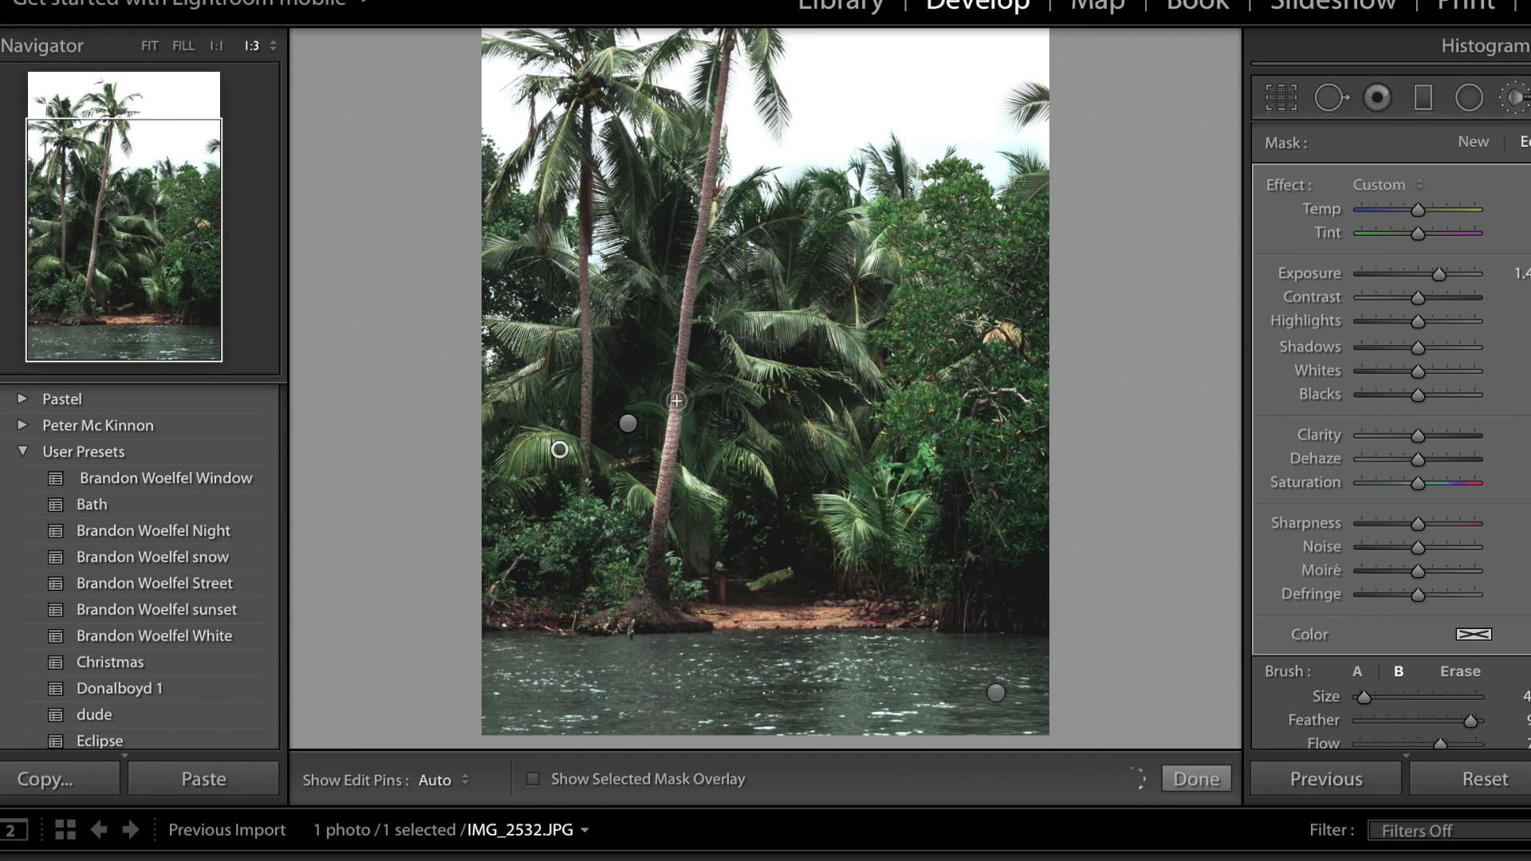
{"action": "key", "text": "h"}
{"action": "key", "text": "h"}
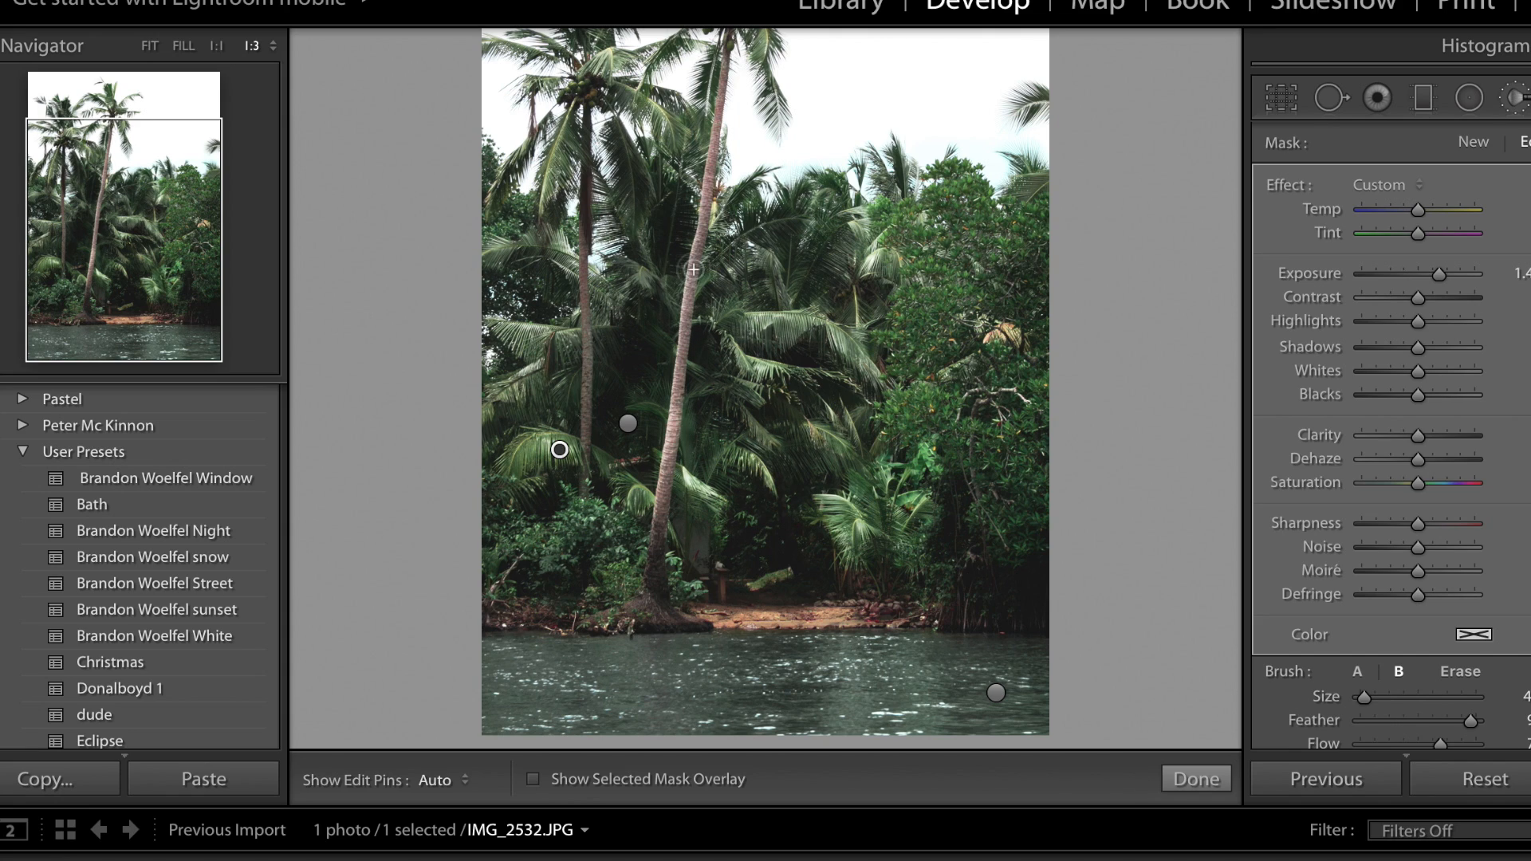
{"action": "key", "text": "h"}
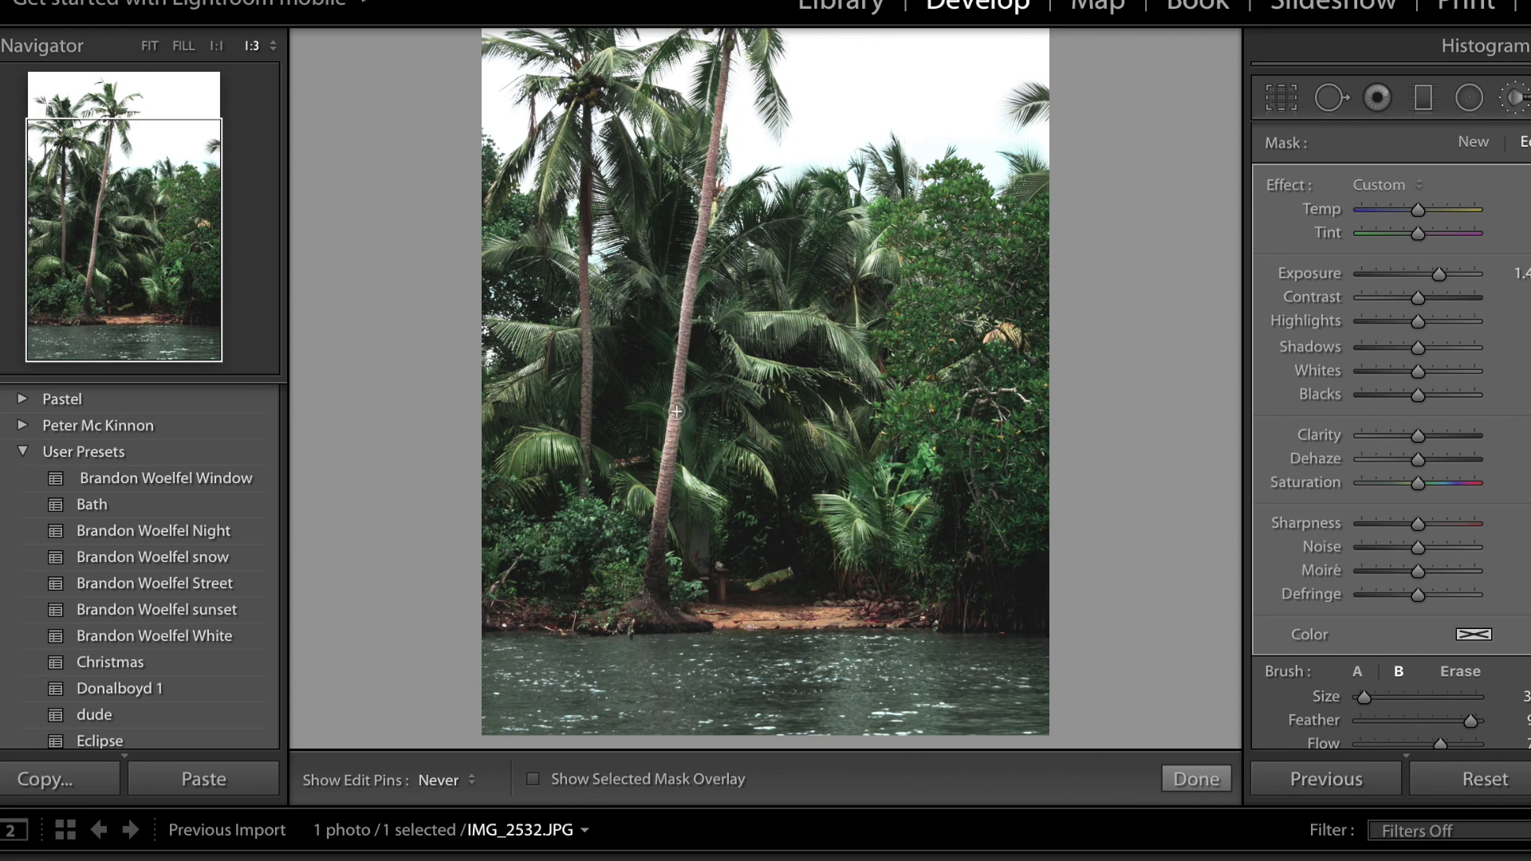
{"action": "key", "text": "h"}
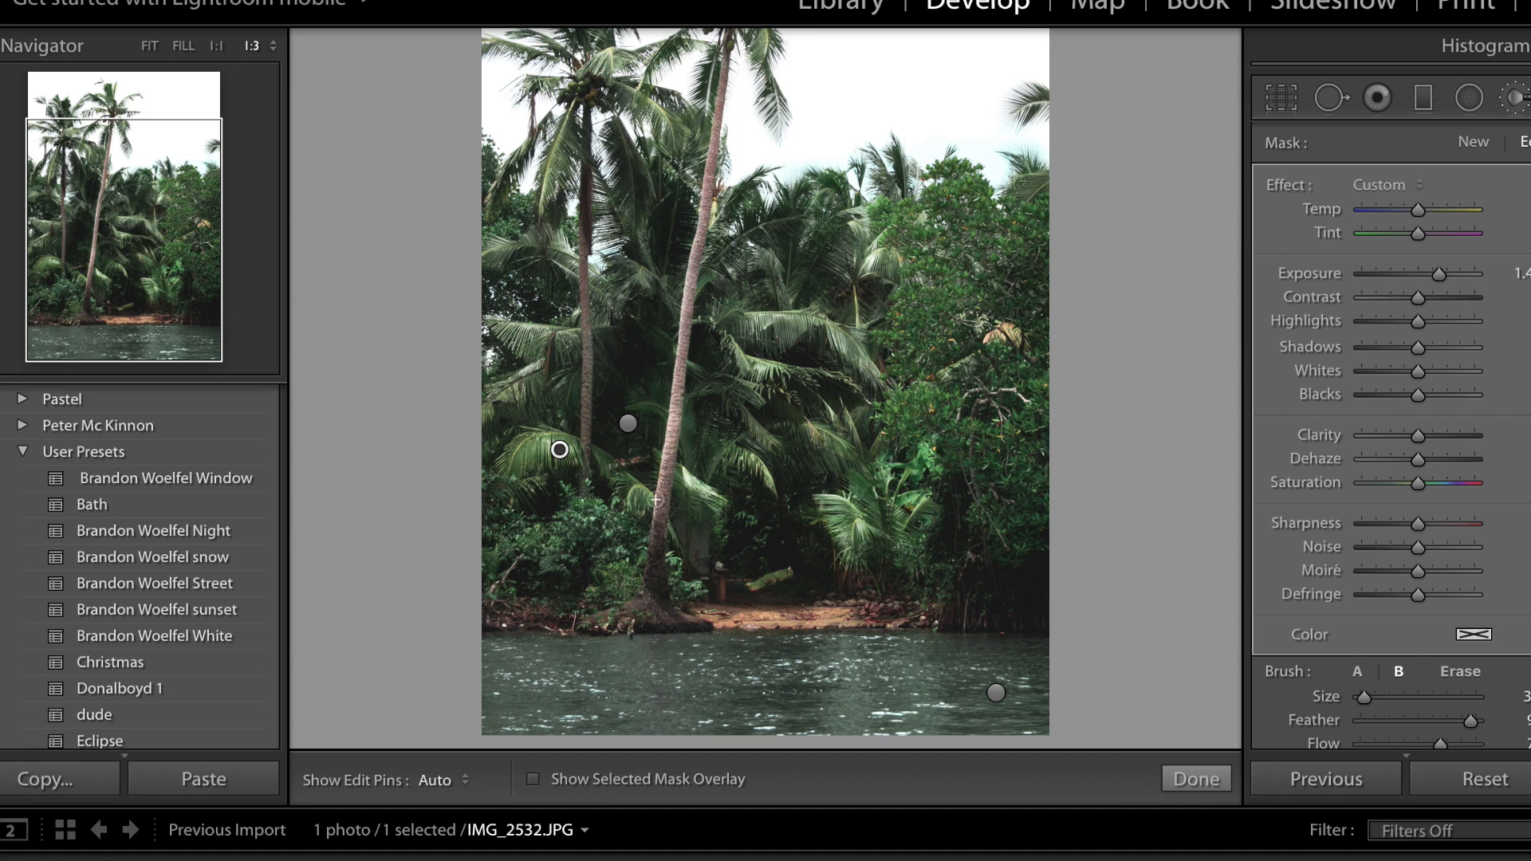
{"action": "left_click_drag", "start_coordinate": [665, 475], "coordinate": [654, 519]}
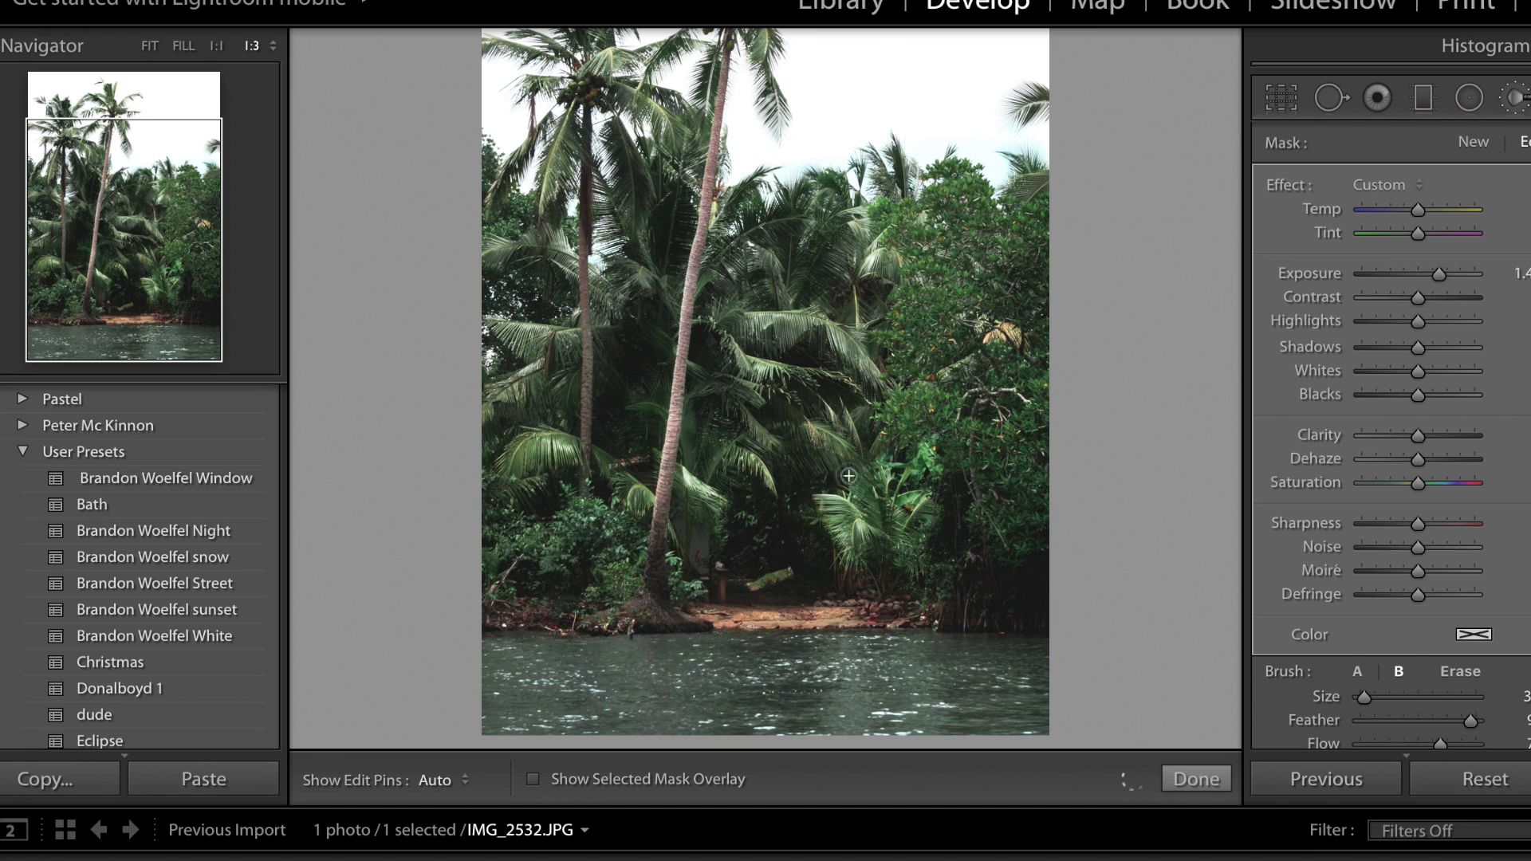
Reduce the brightening brush's exposure to about 0.8 and close the Adjustment Brush.
{"action": "key", "text": "z"}
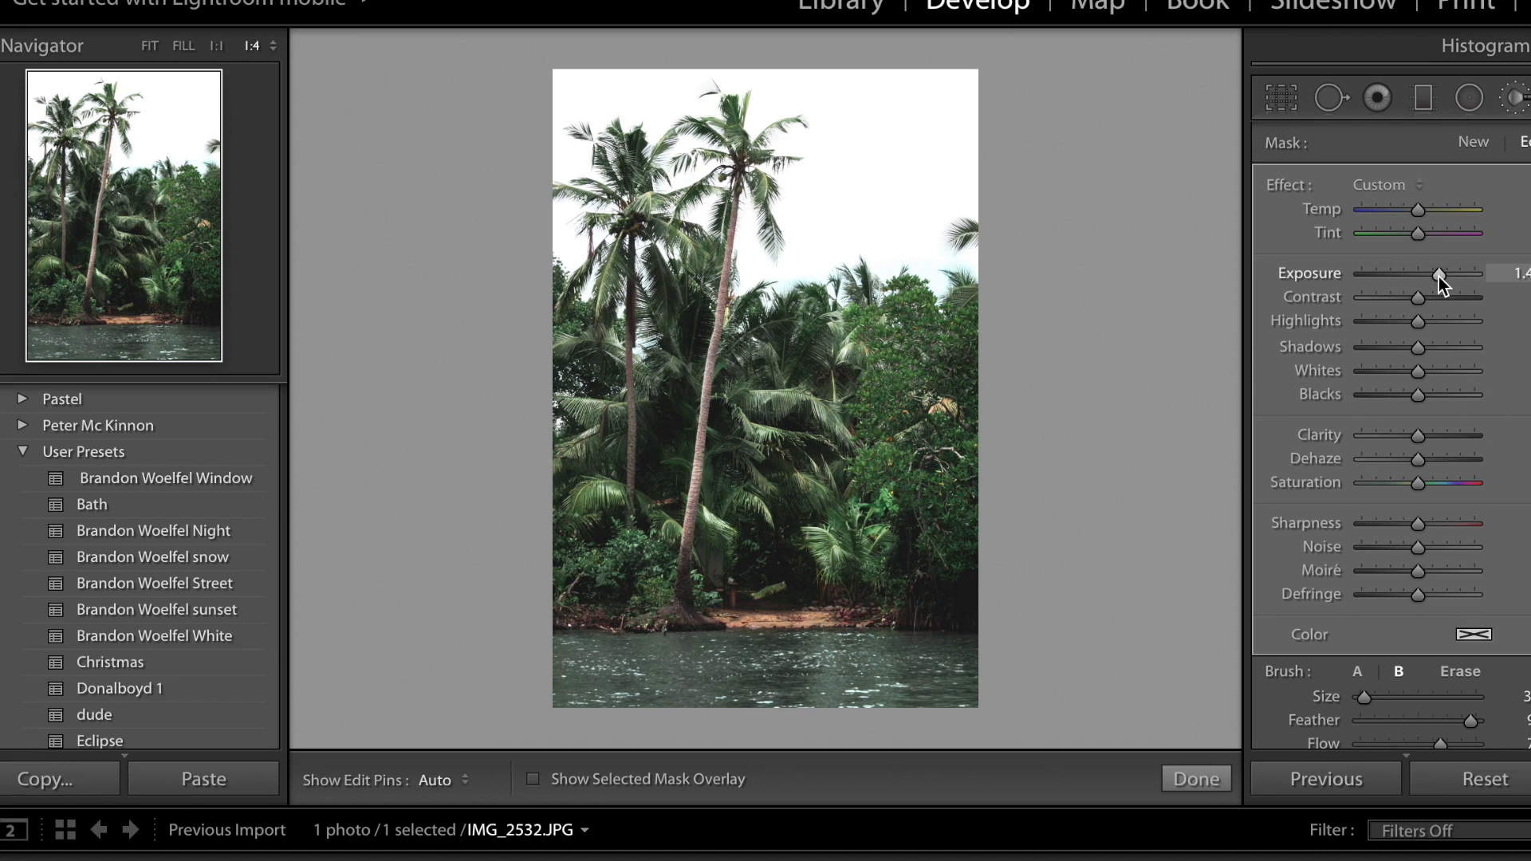
{"action": "left_click", "coordinate": [1418, 275]}
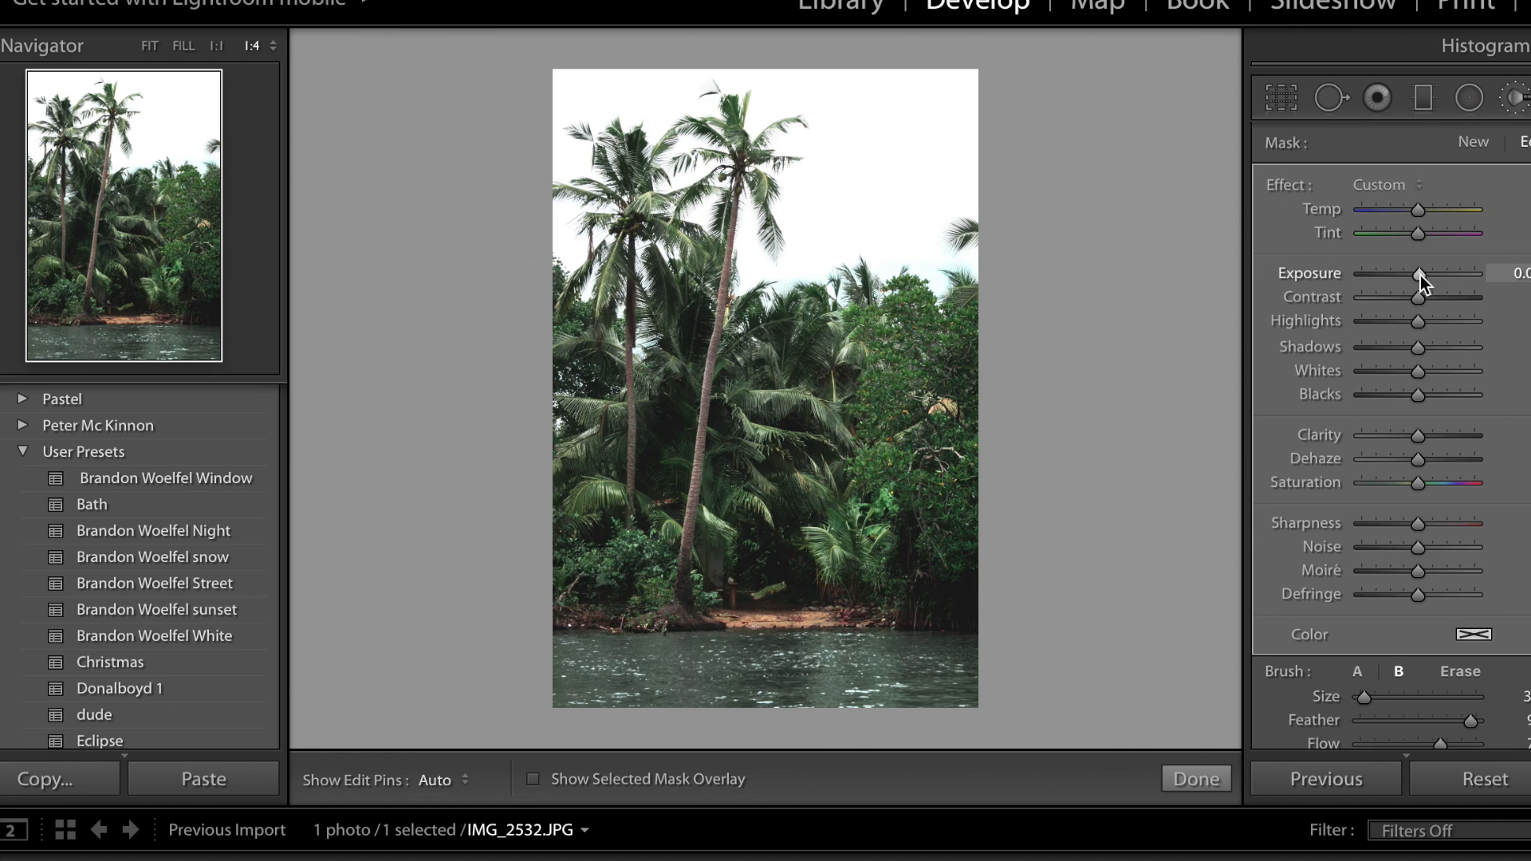
{"action": "left_click", "coordinate": [1432, 275]}
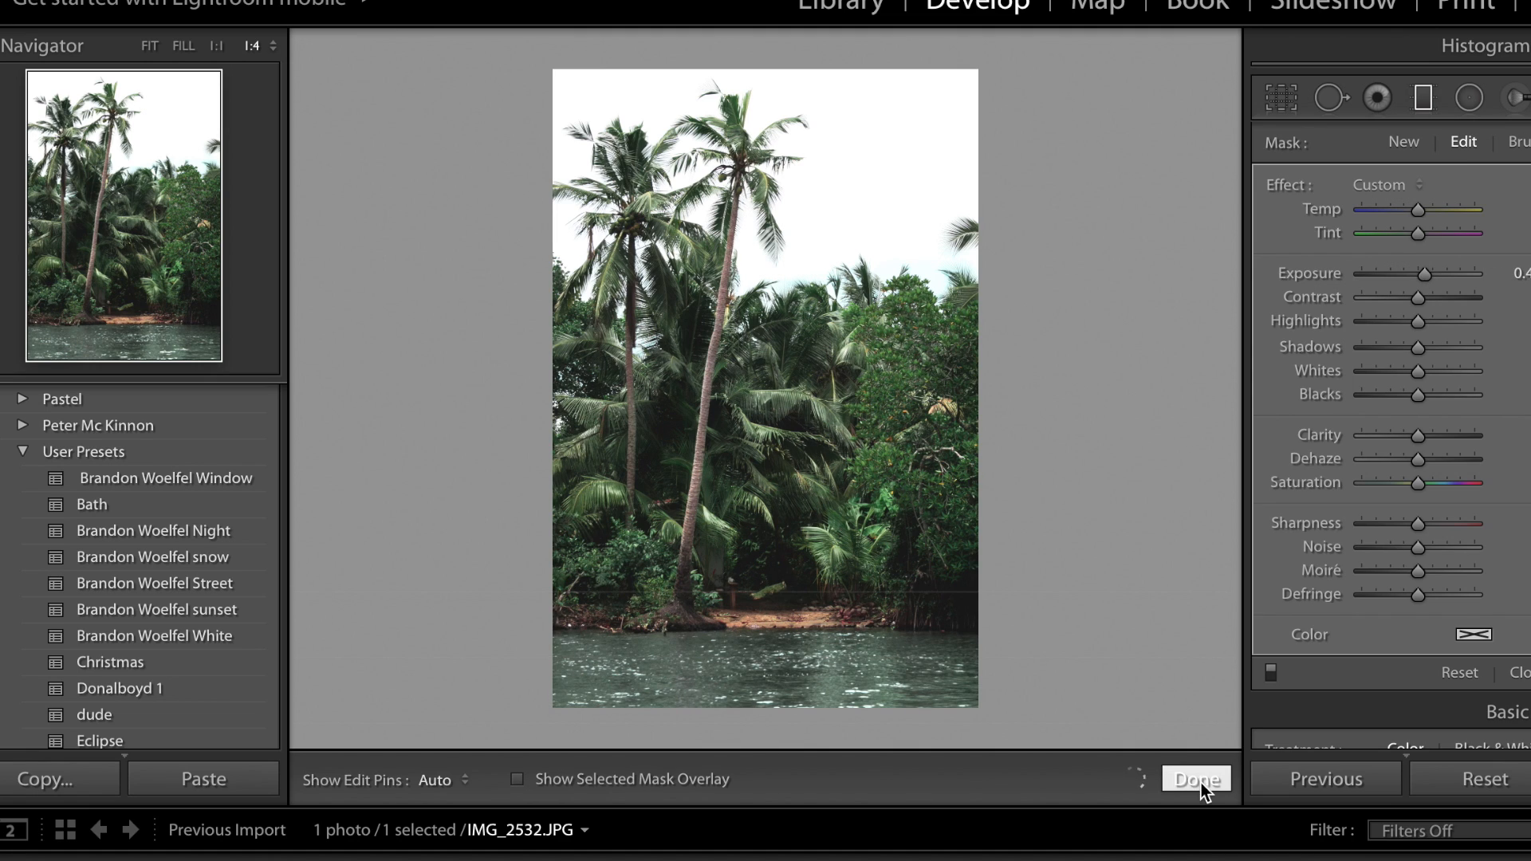
{"action": "left_click", "coordinate": [1201, 783]}
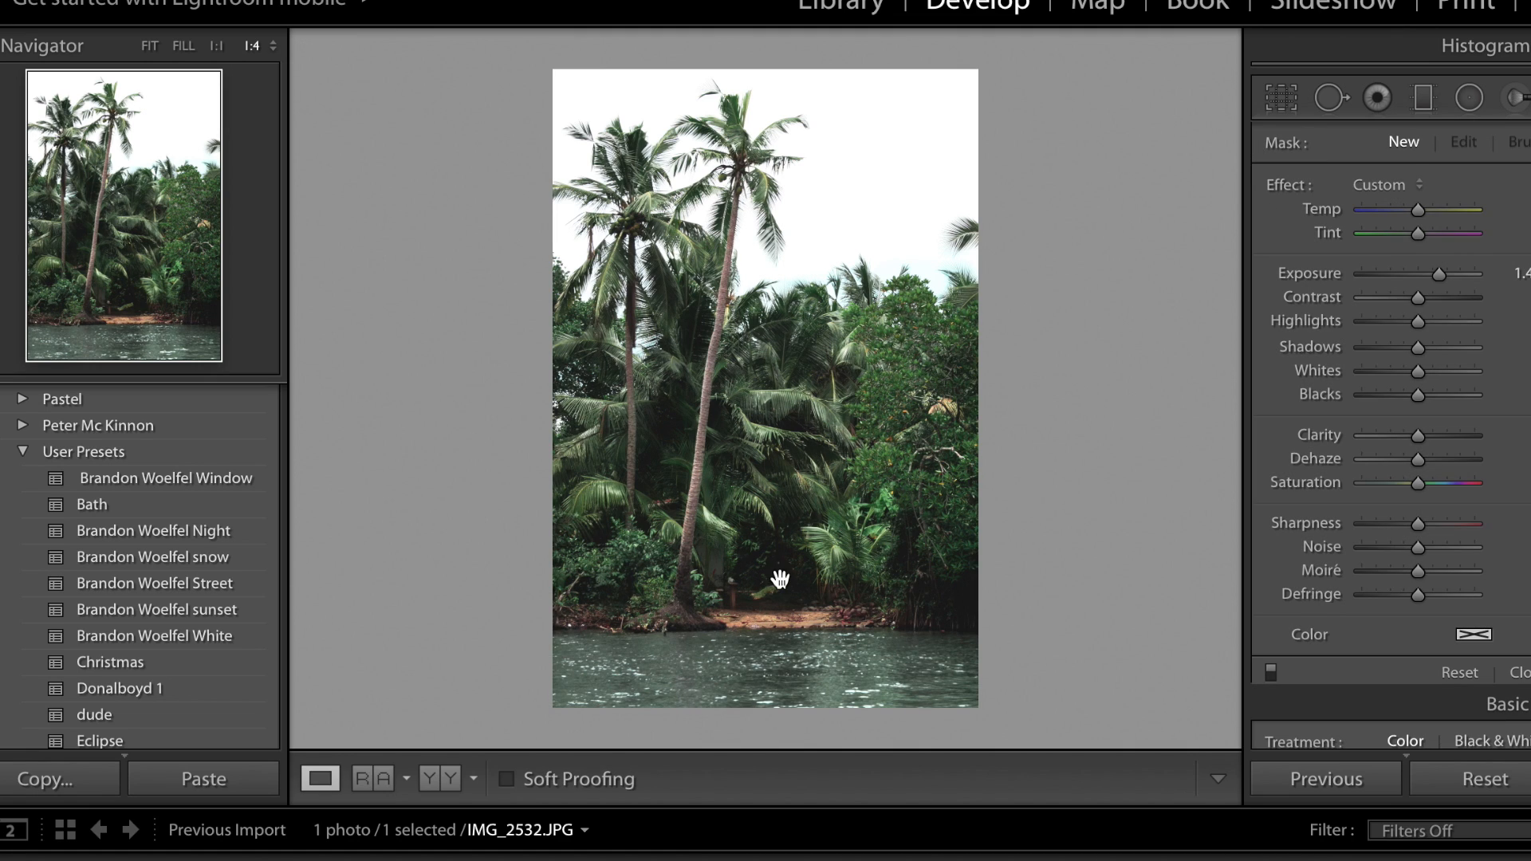
Compare the edited palm photo with its original version by switching between the before and after views.
{"action": "key", "text": "backslash"}
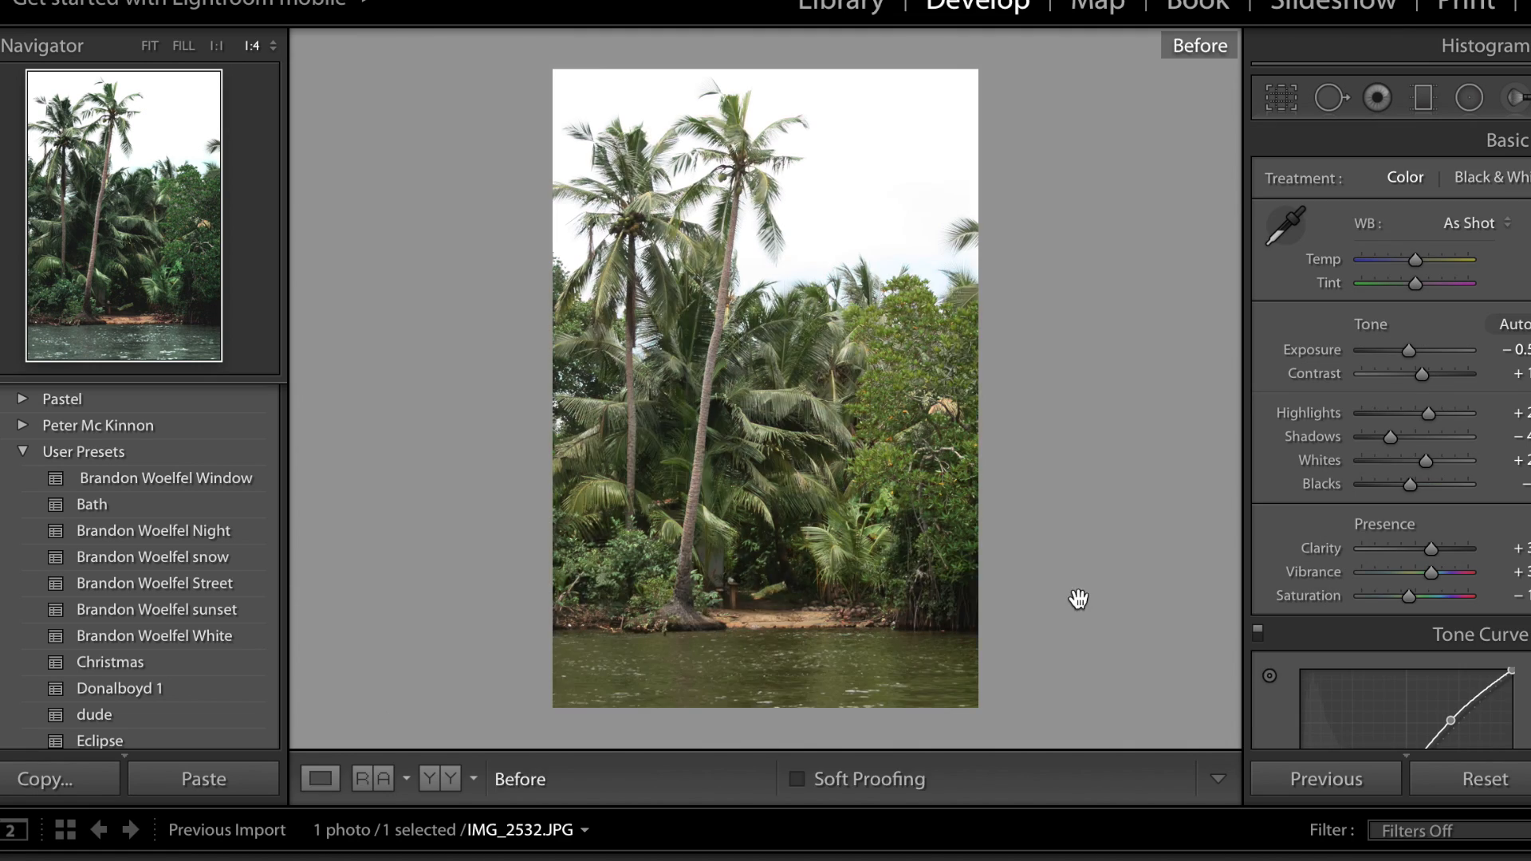
{"action": "key", "text": "backslash"}
{"action": "key", "text": "backslash"}
{"action": "key", "text": "backslash"}
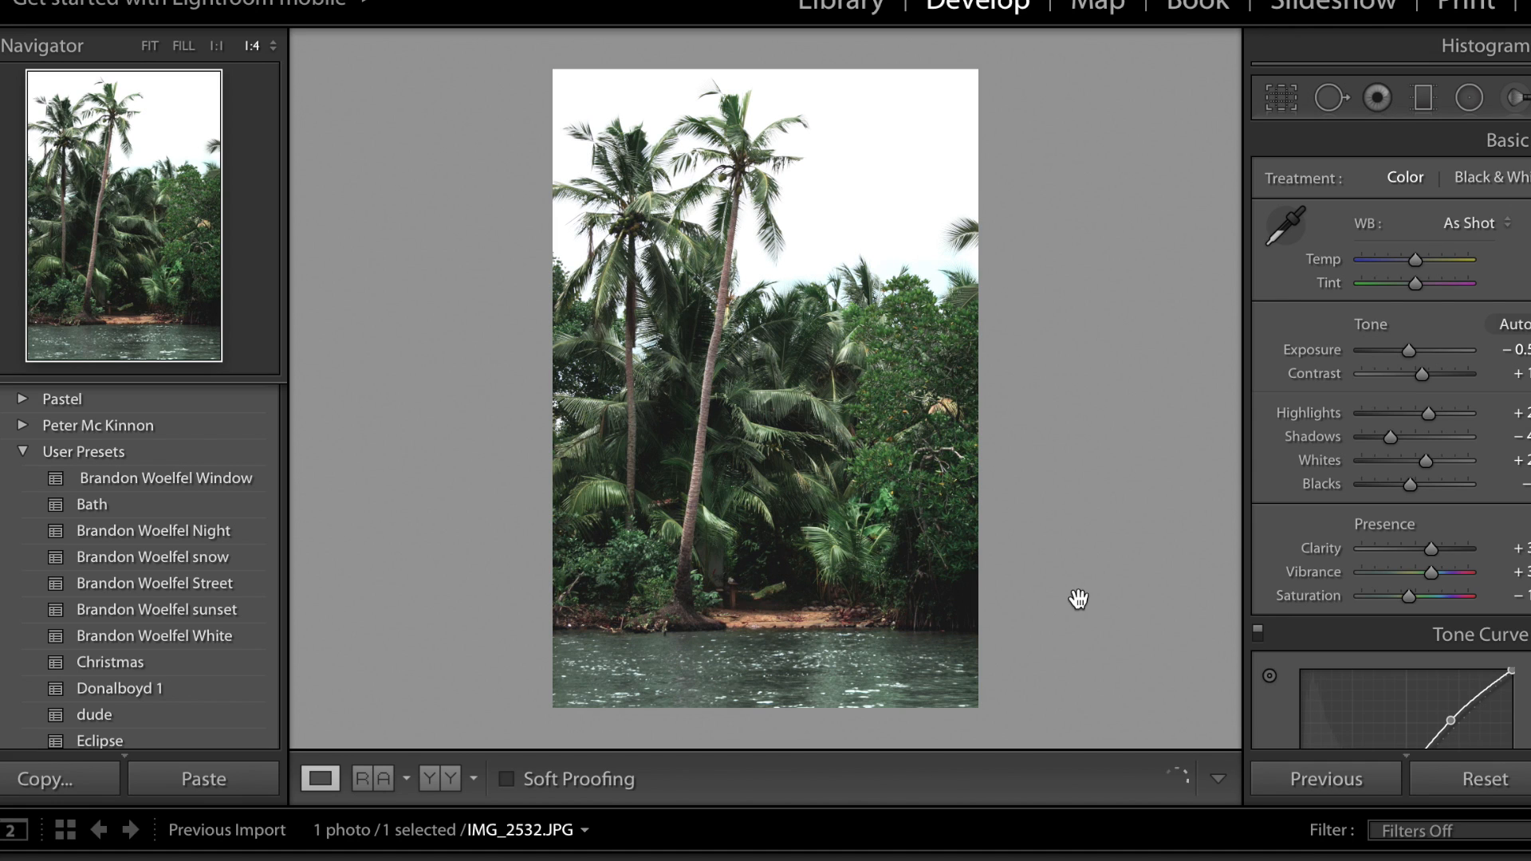